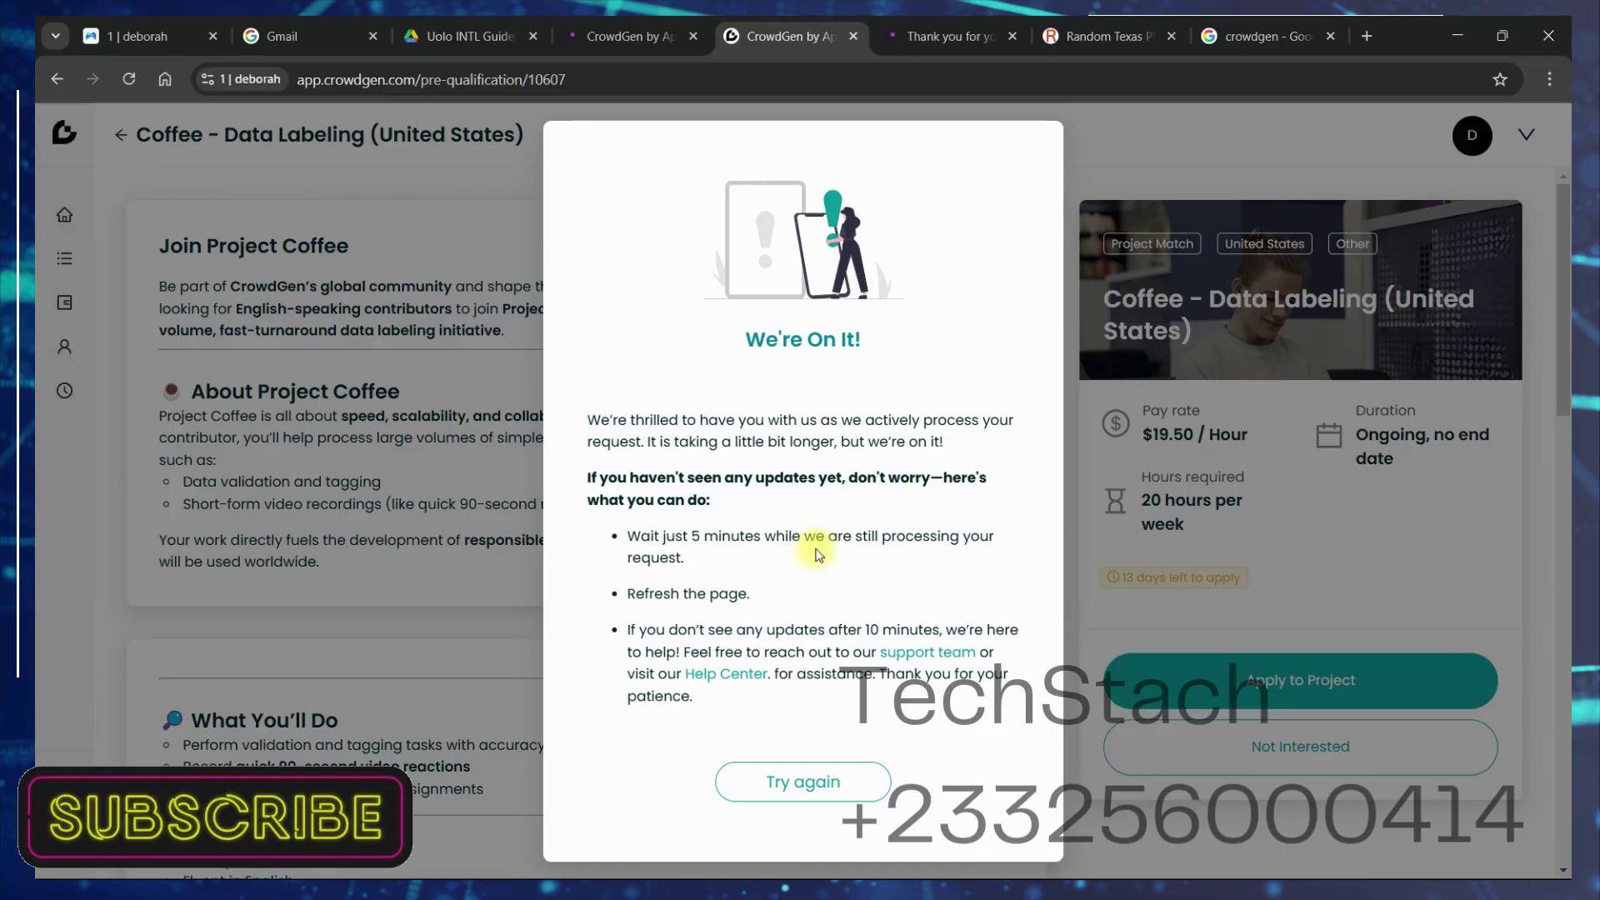
Step: Retry the pending application request and review the assessments required for the Coffee - Data Labeling (United States) project
click(818, 779)
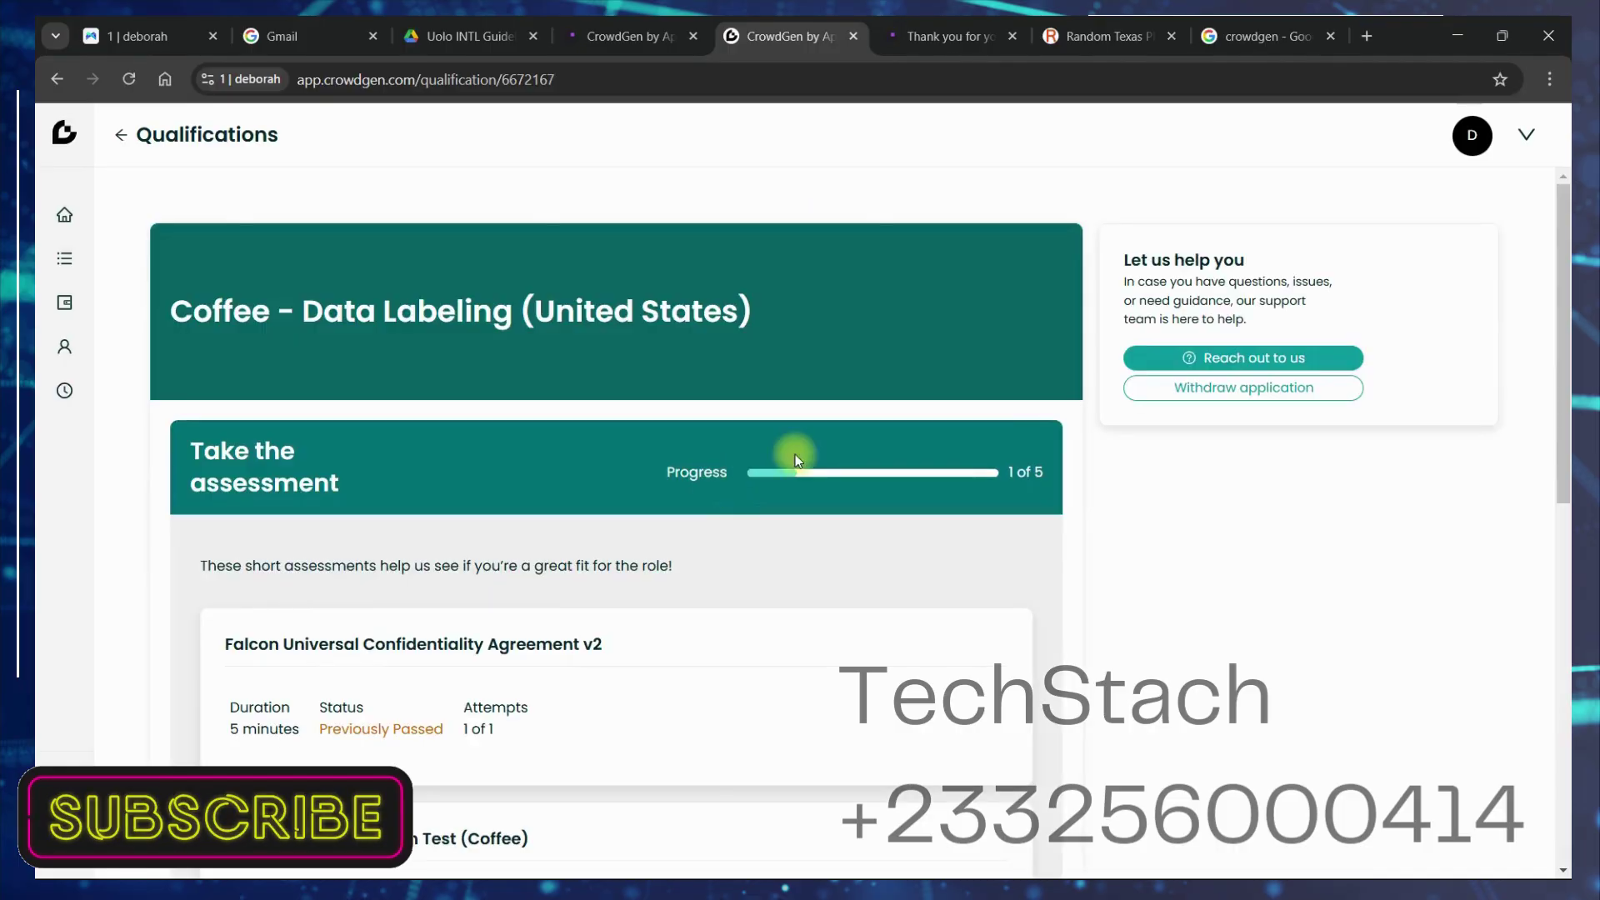
drag(1560, 330, 1563, 437)
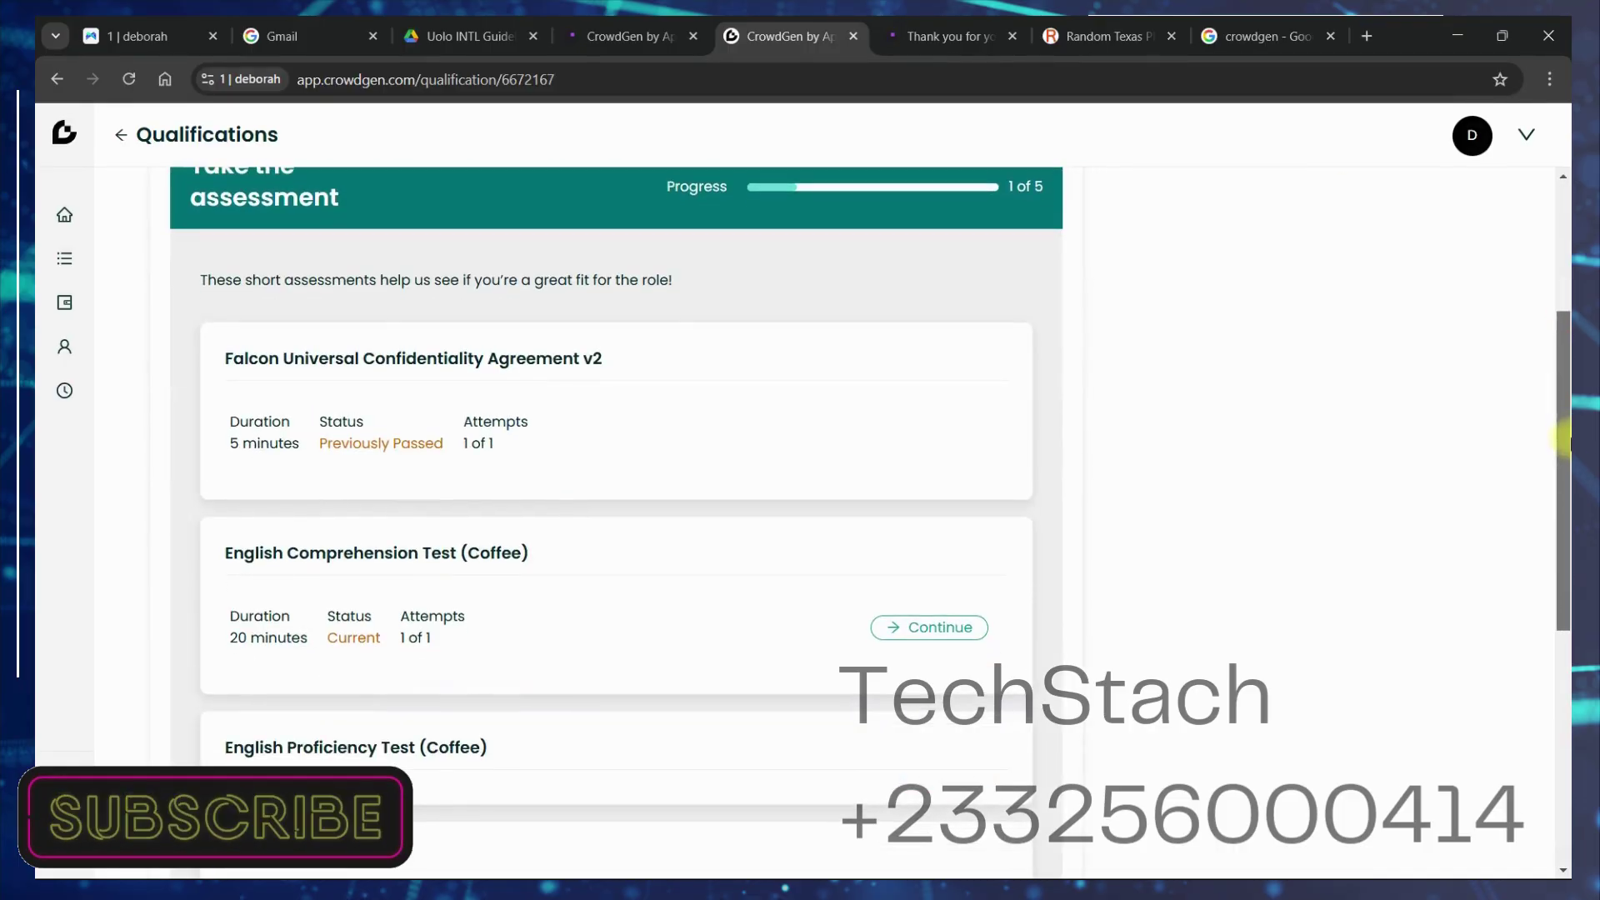
scroll(421, 332, up, 3)
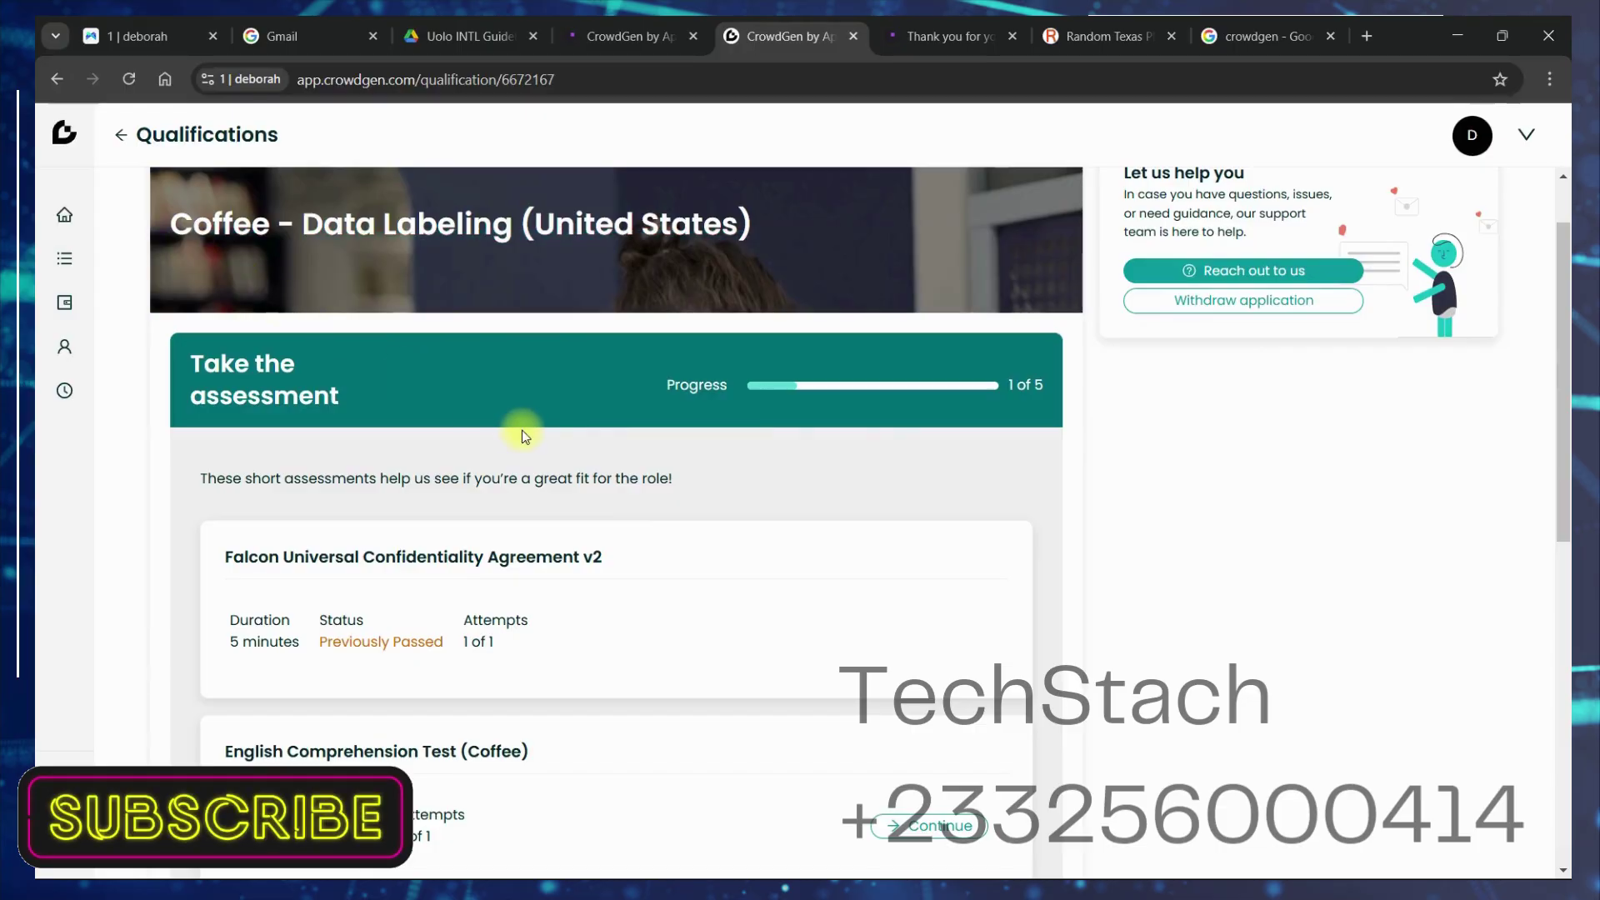
drag(1563, 364, 1563, 487)
drag(516, 348, 221, 242)
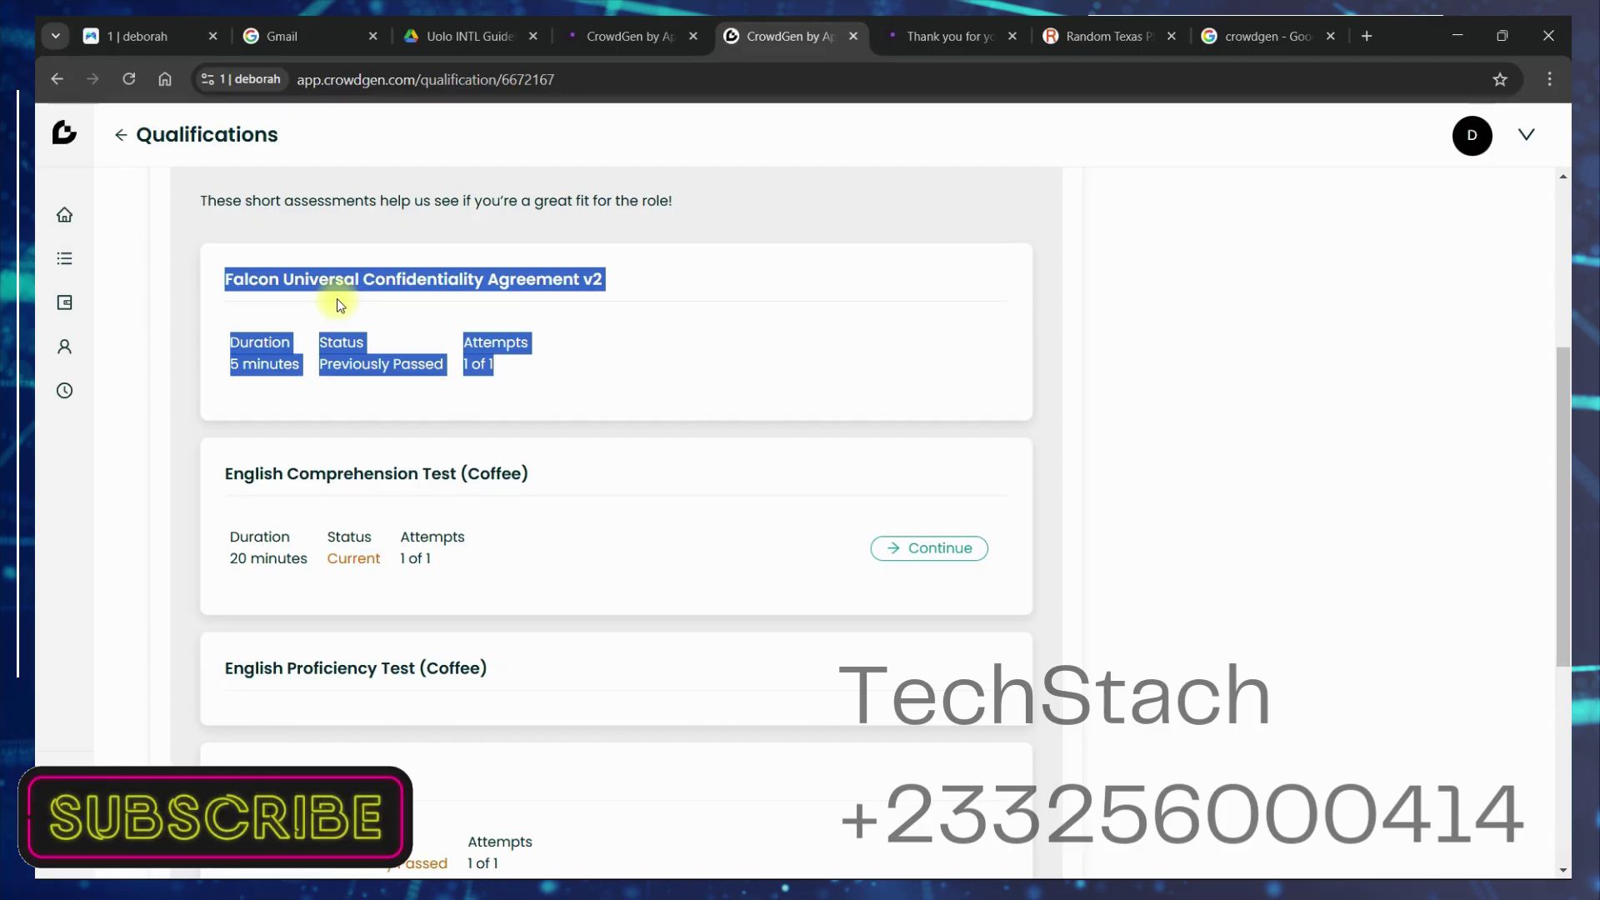
click(575, 359)
scroll(575, 358, down, 2)
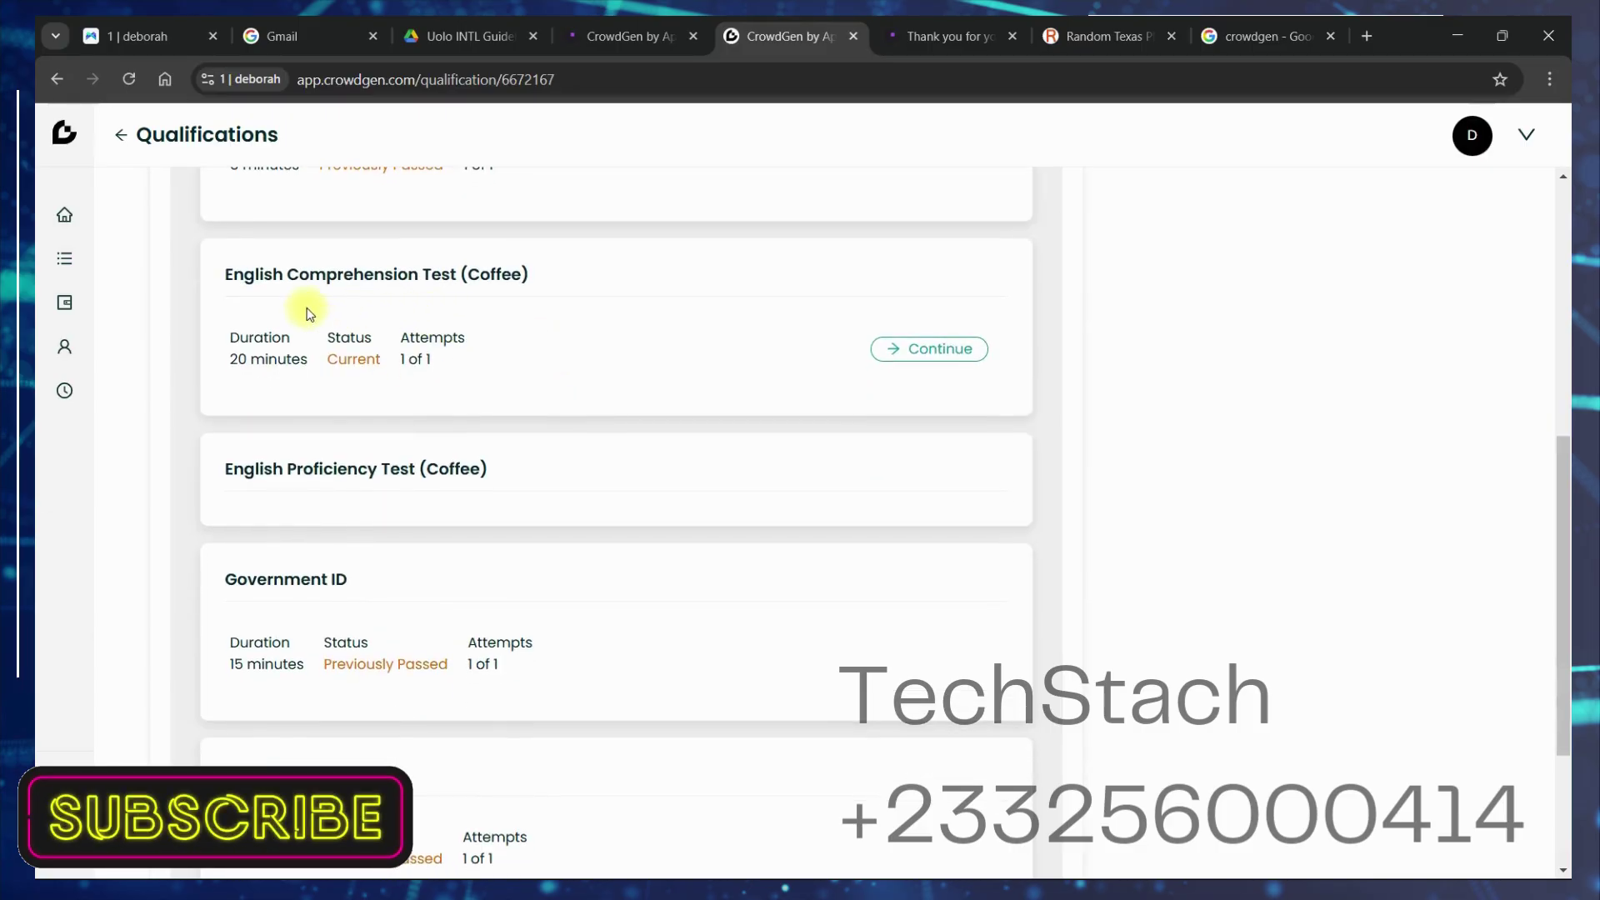
Step: Highlight the English Comprehension Test (Coffee) title and continue to that assessment
drag(217, 274, 558, 285)
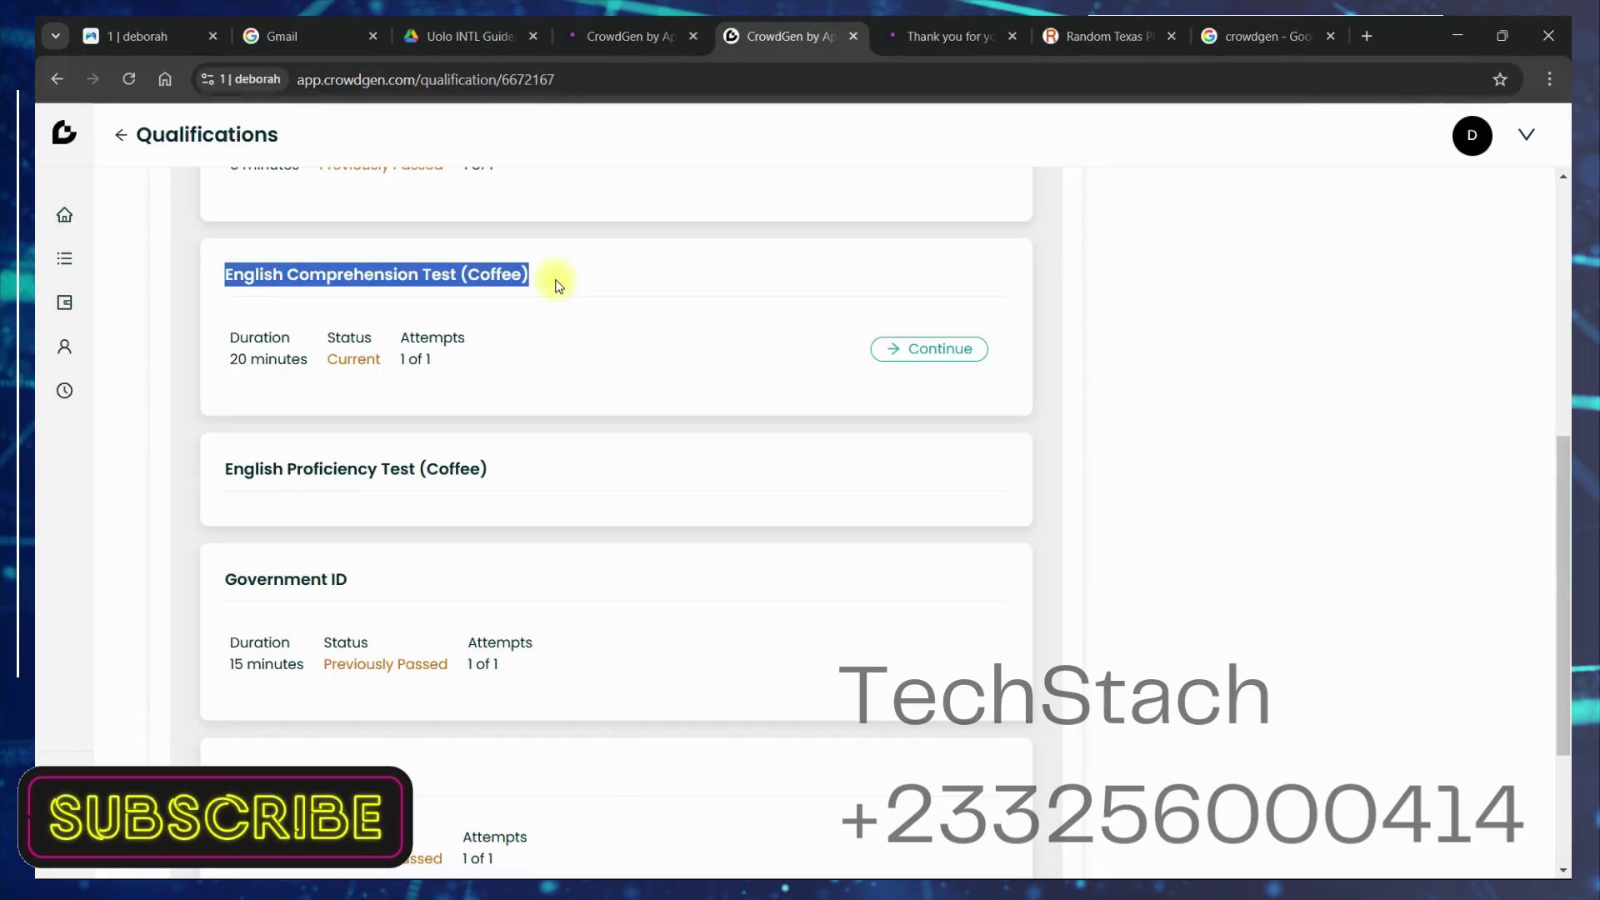
click(557, 283)
drag(547, 275, 208, 275)
click(472, 338)
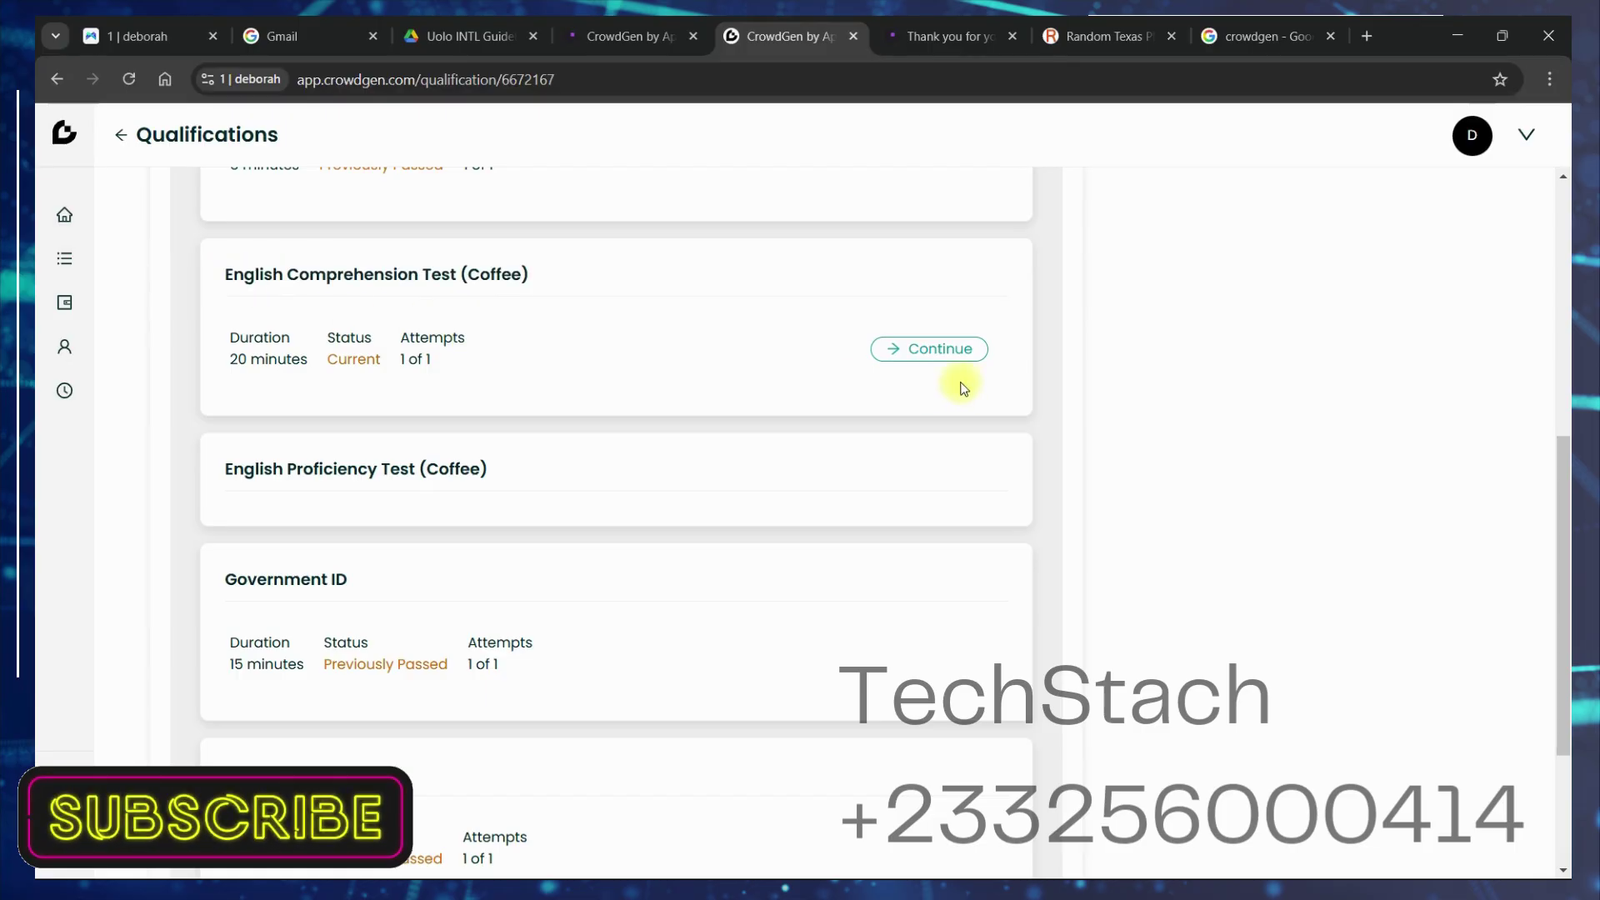
click(944, 342)
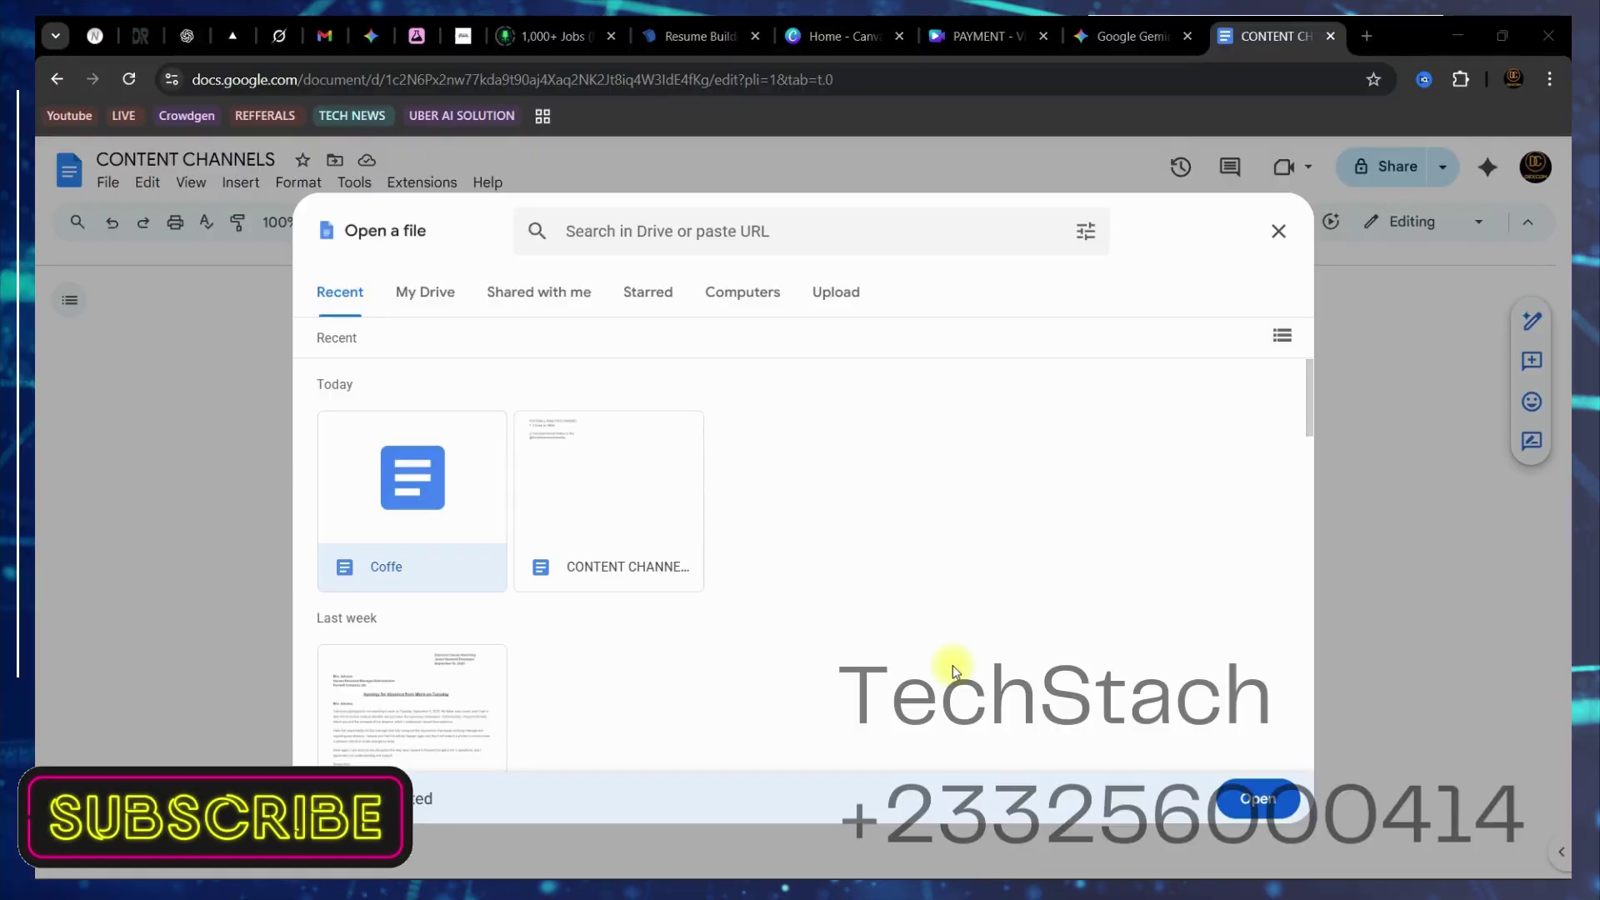
Step: Open the recent Coffe document in Google Docs and place it in its own maximized window
click(1267, 785)
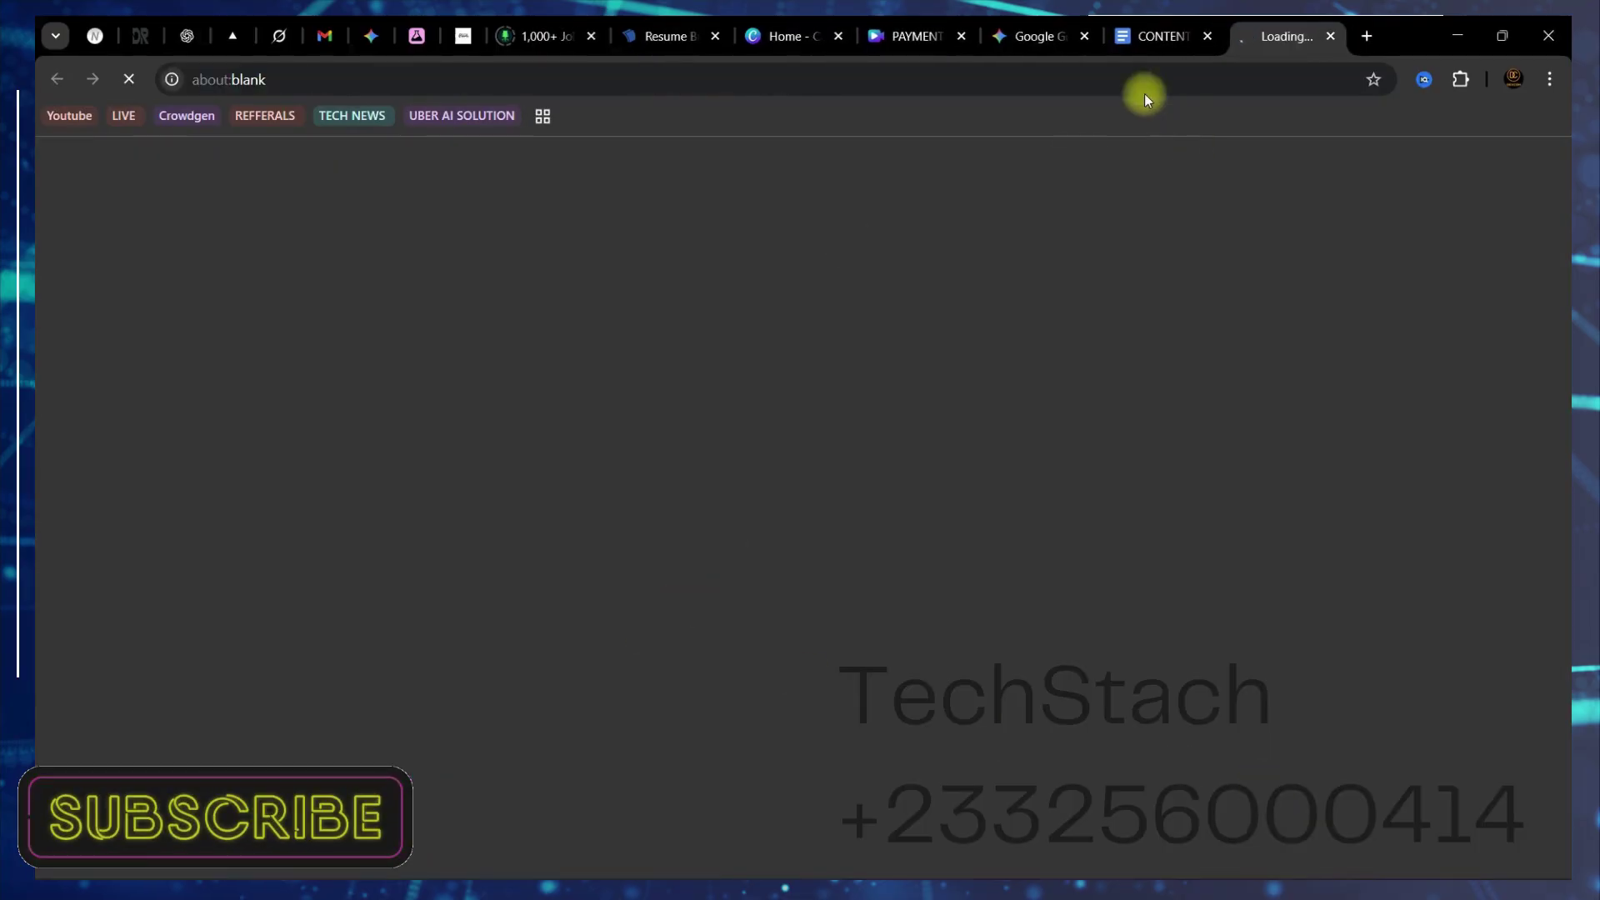
drag(1250, 39, 1083, 168)
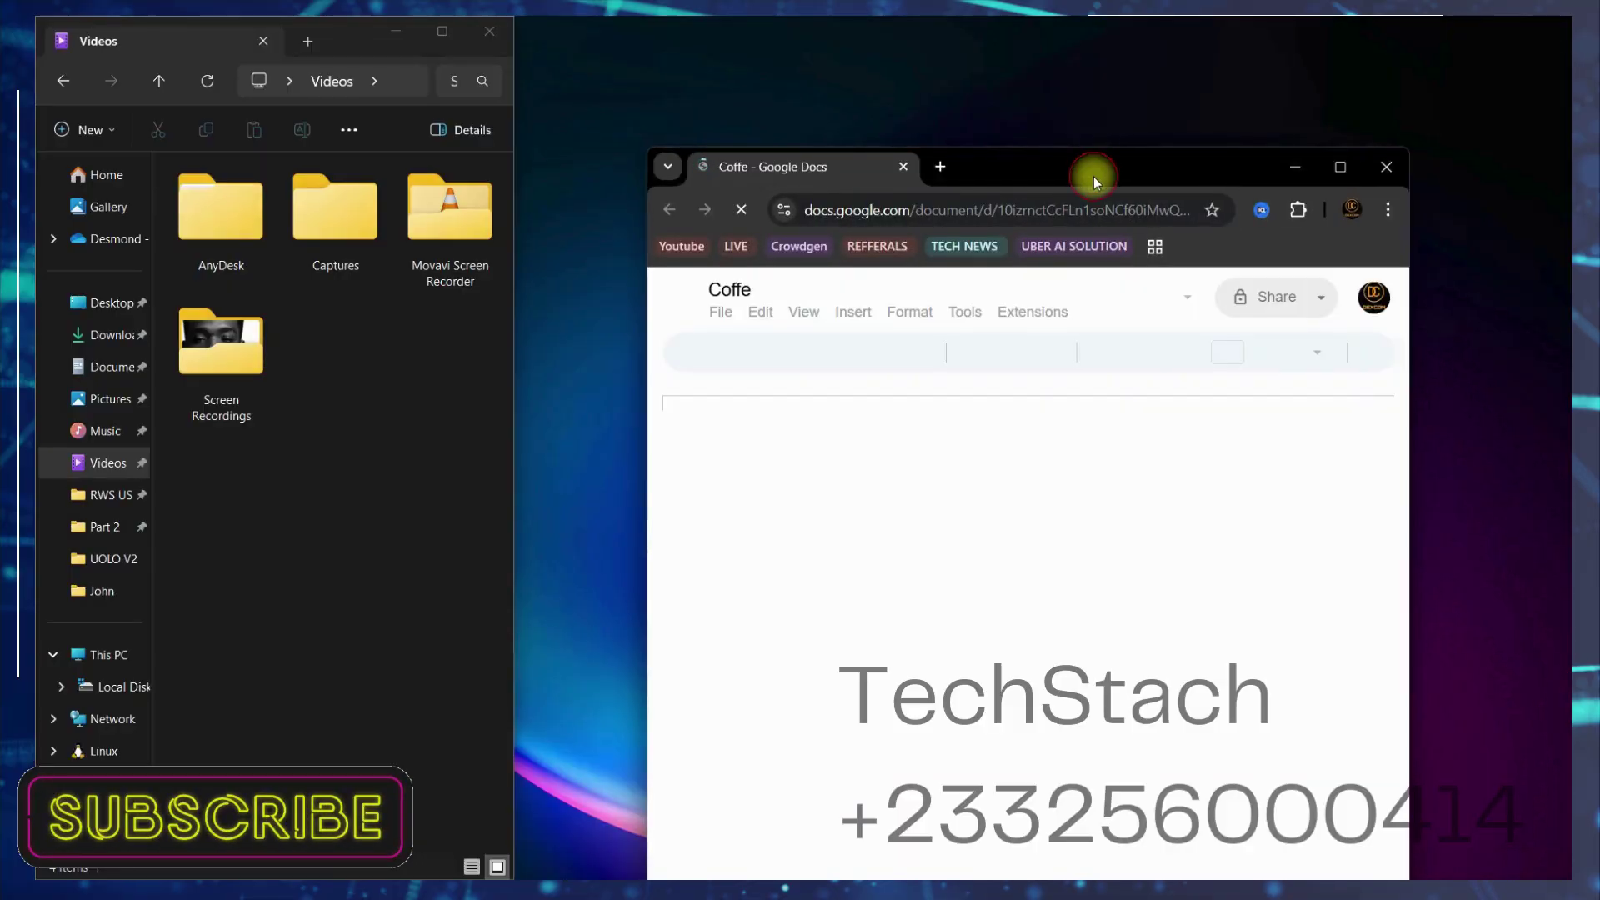
double_click(1093, 176)
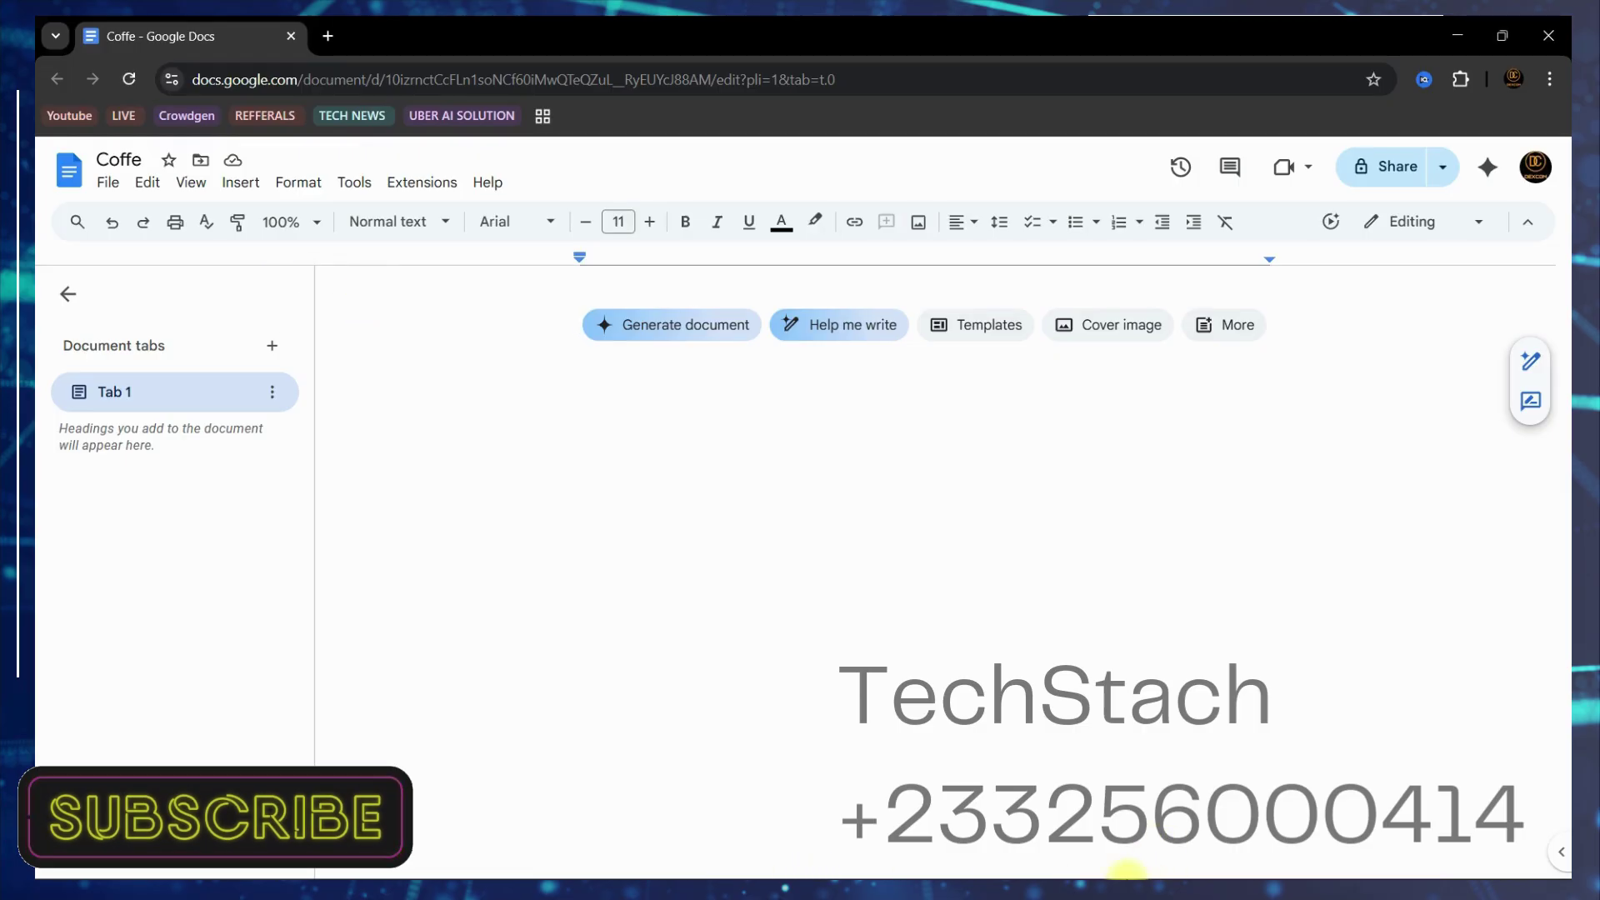
Step: Minimize the Coffe document window and switch to the browser window containing the Appen English Comprehension Test
click(1457, 35)
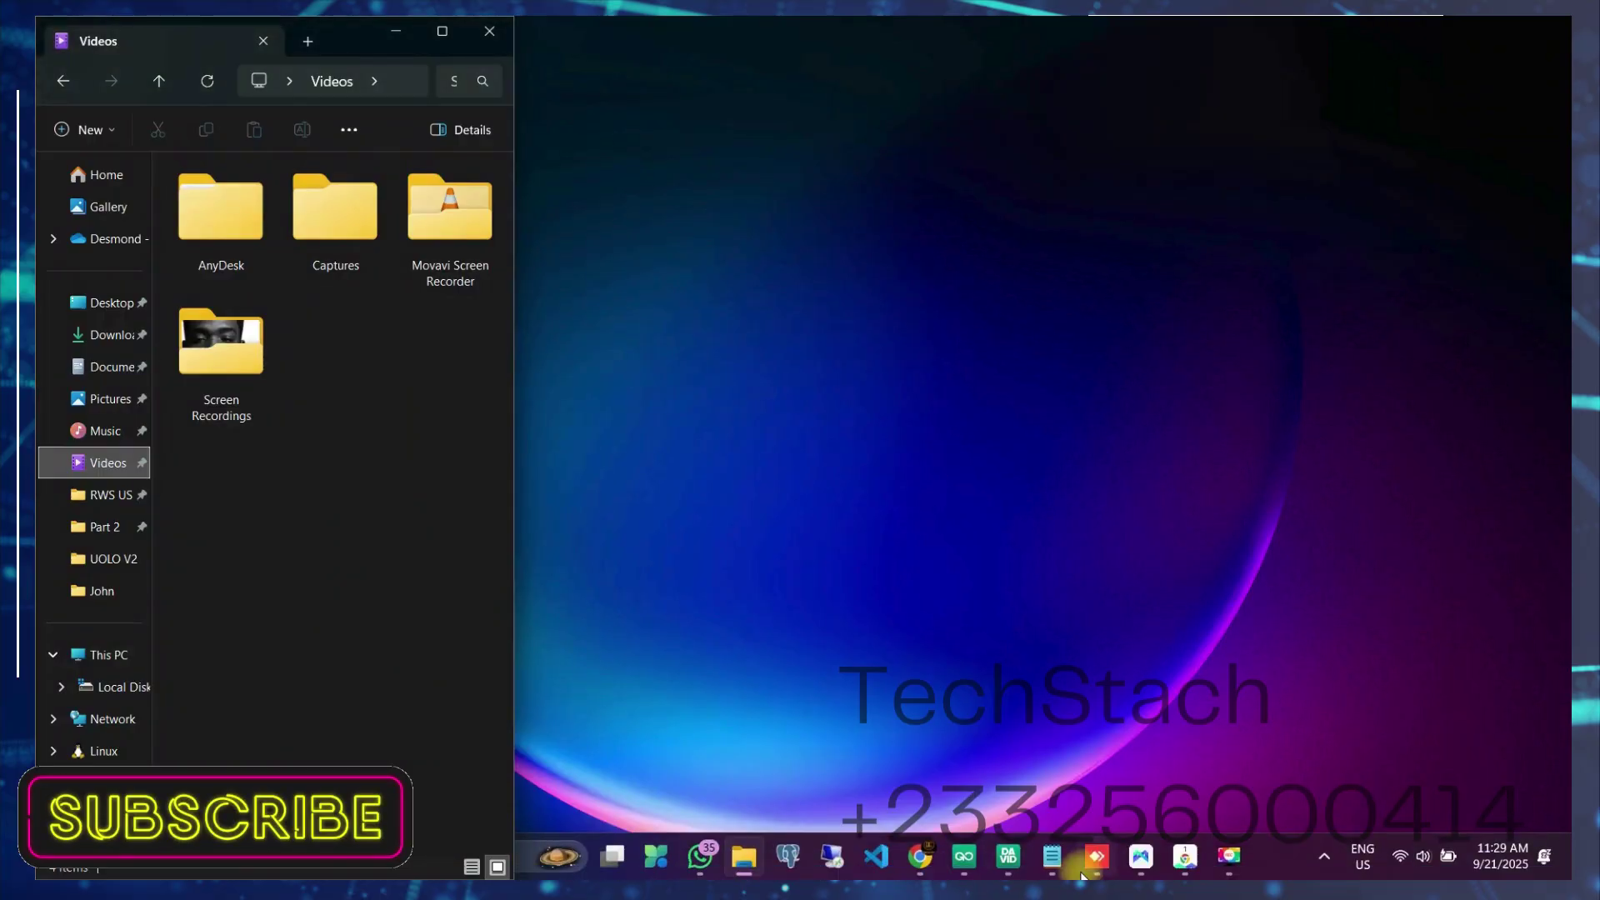
mouse_move(1112, 865)
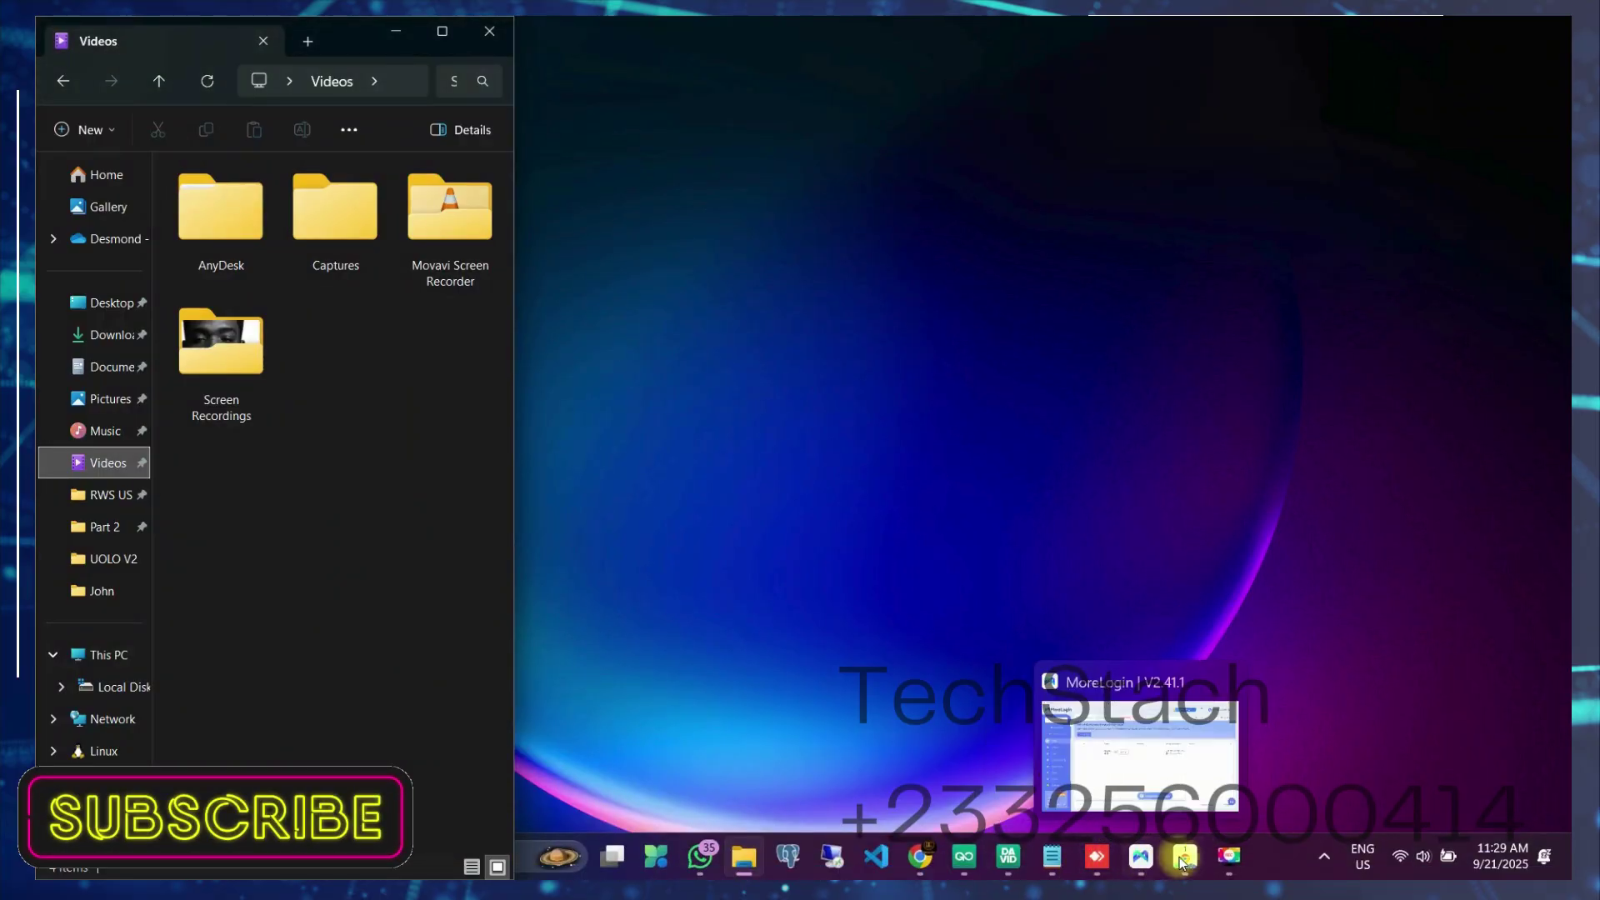
click(1141, 856)
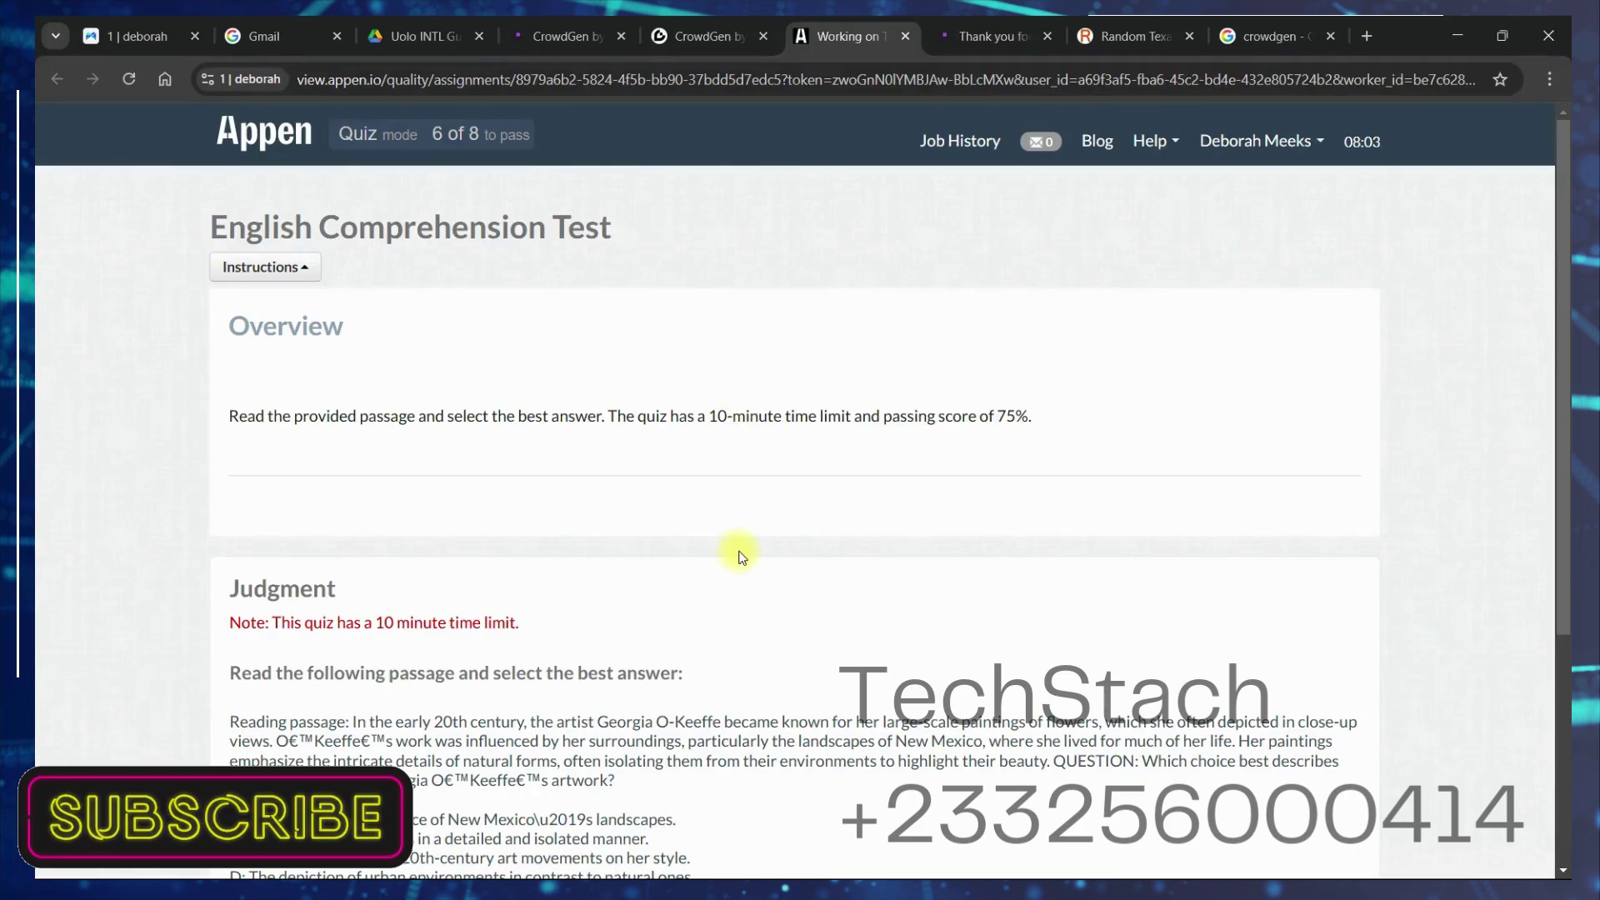
Step: Read the English Comprehension Test overview and the Georgia O'Keeffe passage with its answer options
scroll(738, 553, down, 4)
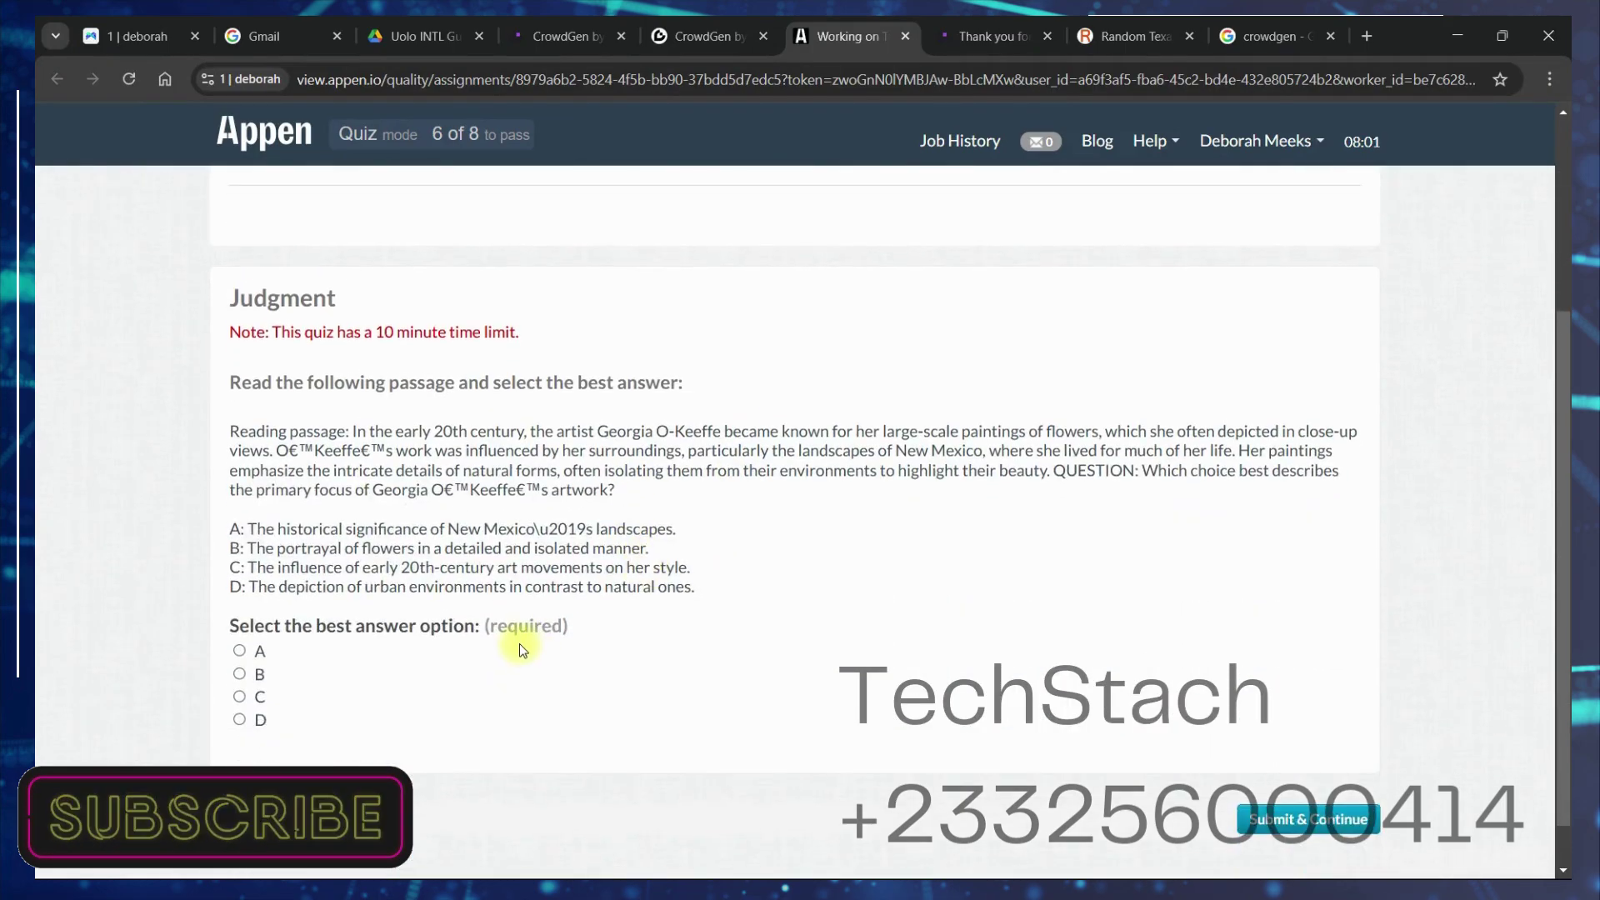
scroll(518, 642, up, 4)
scroll(518, 641, down, 3)
scroll(518, 642, down, 2)
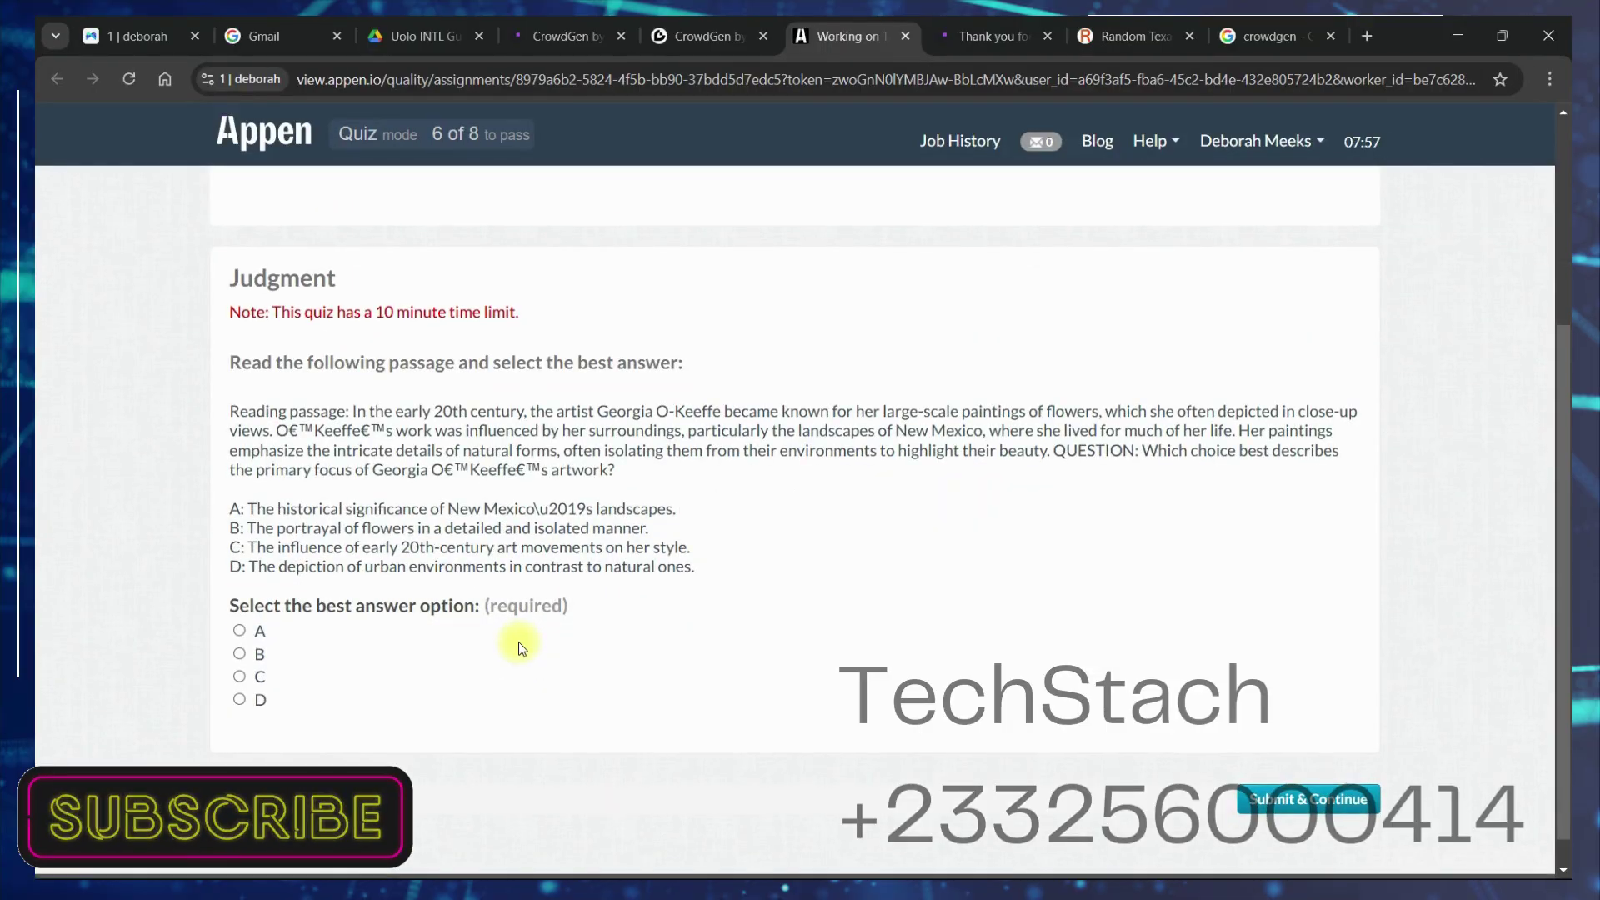
scroll(518, 642, up, 4)
scroll(518, 641, down, 3)
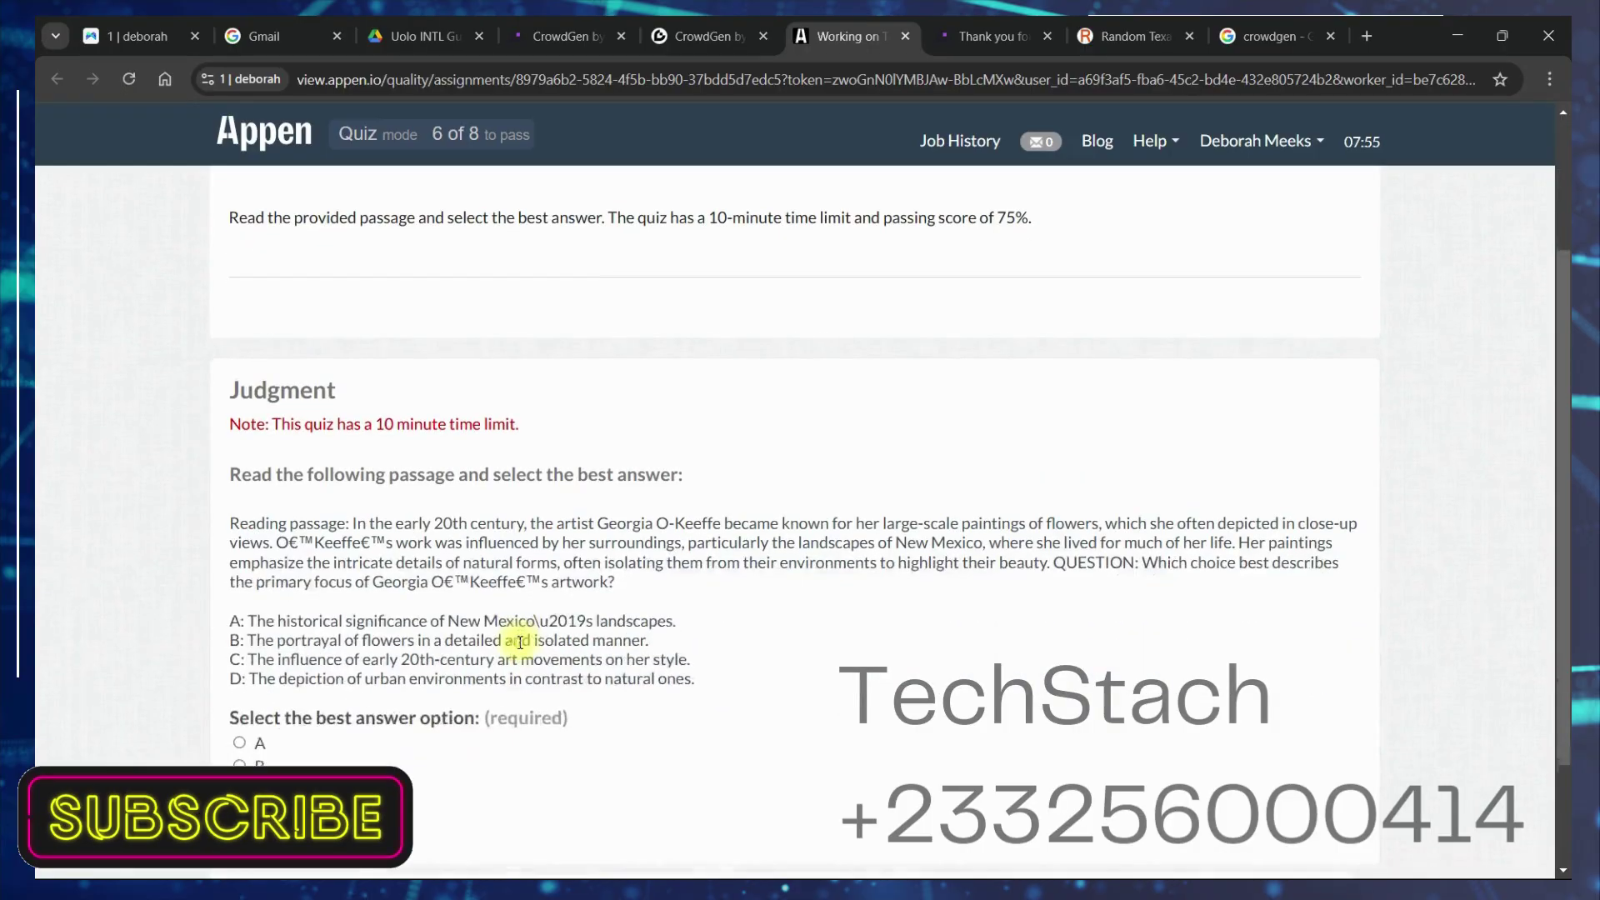
scroll(519, 641, down, 1)
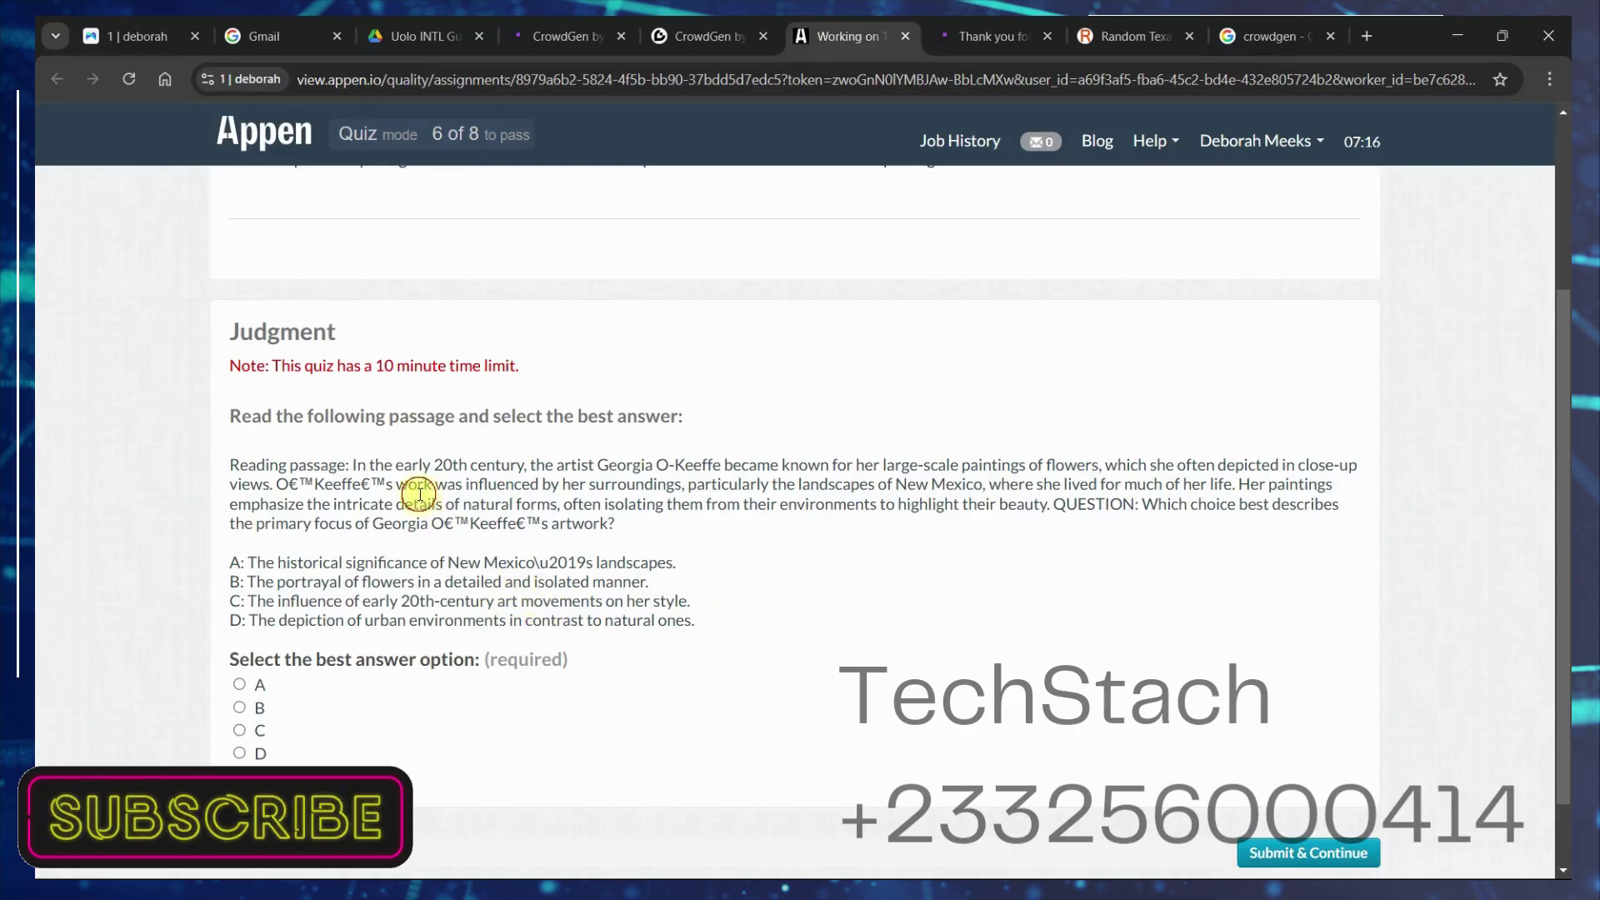
Step: Highlight the Georgia O'Keeffe passage and its options, choose answer B, and submit it
scroll(412, 500, down, 1)
drag(228, 370, 739, 436)
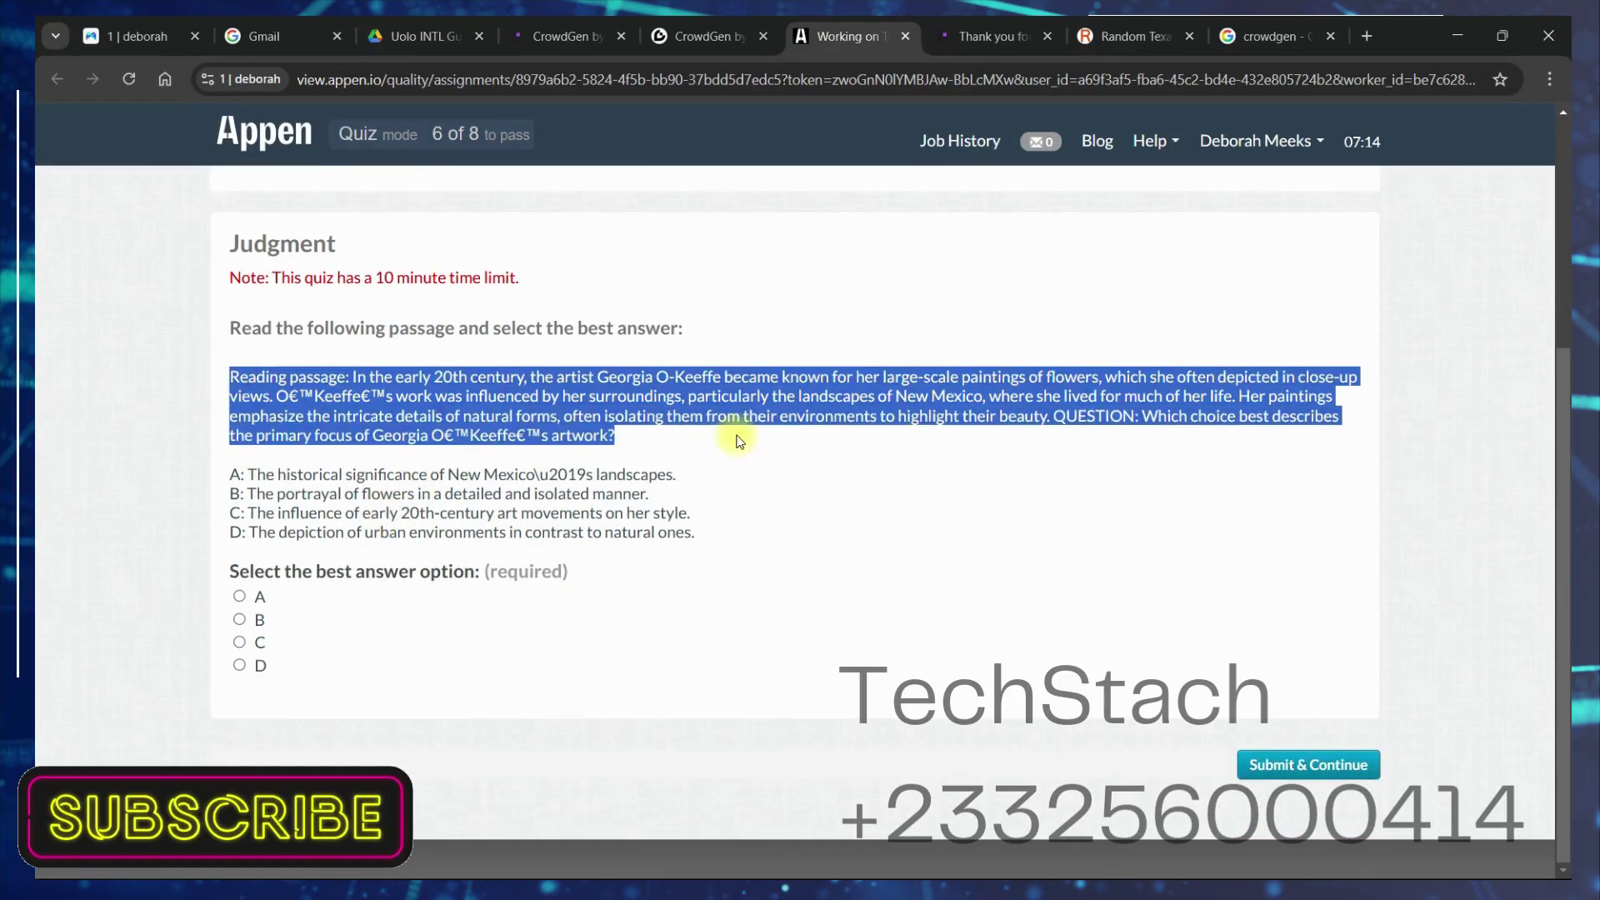
drag(694, 533, 230, 471)
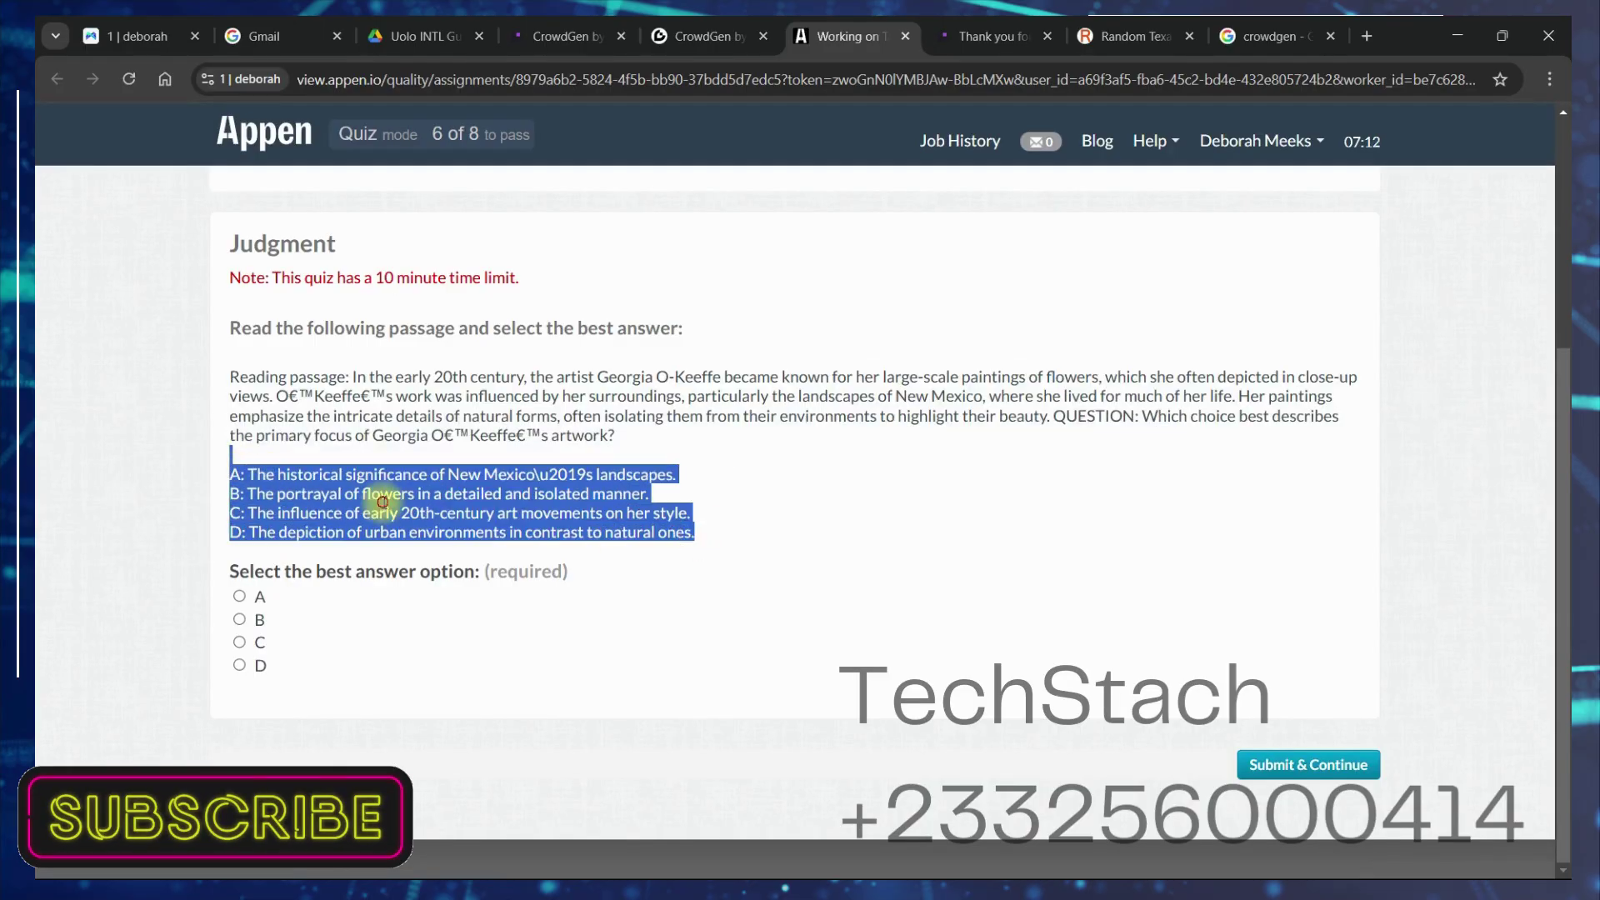
click(418, 604)
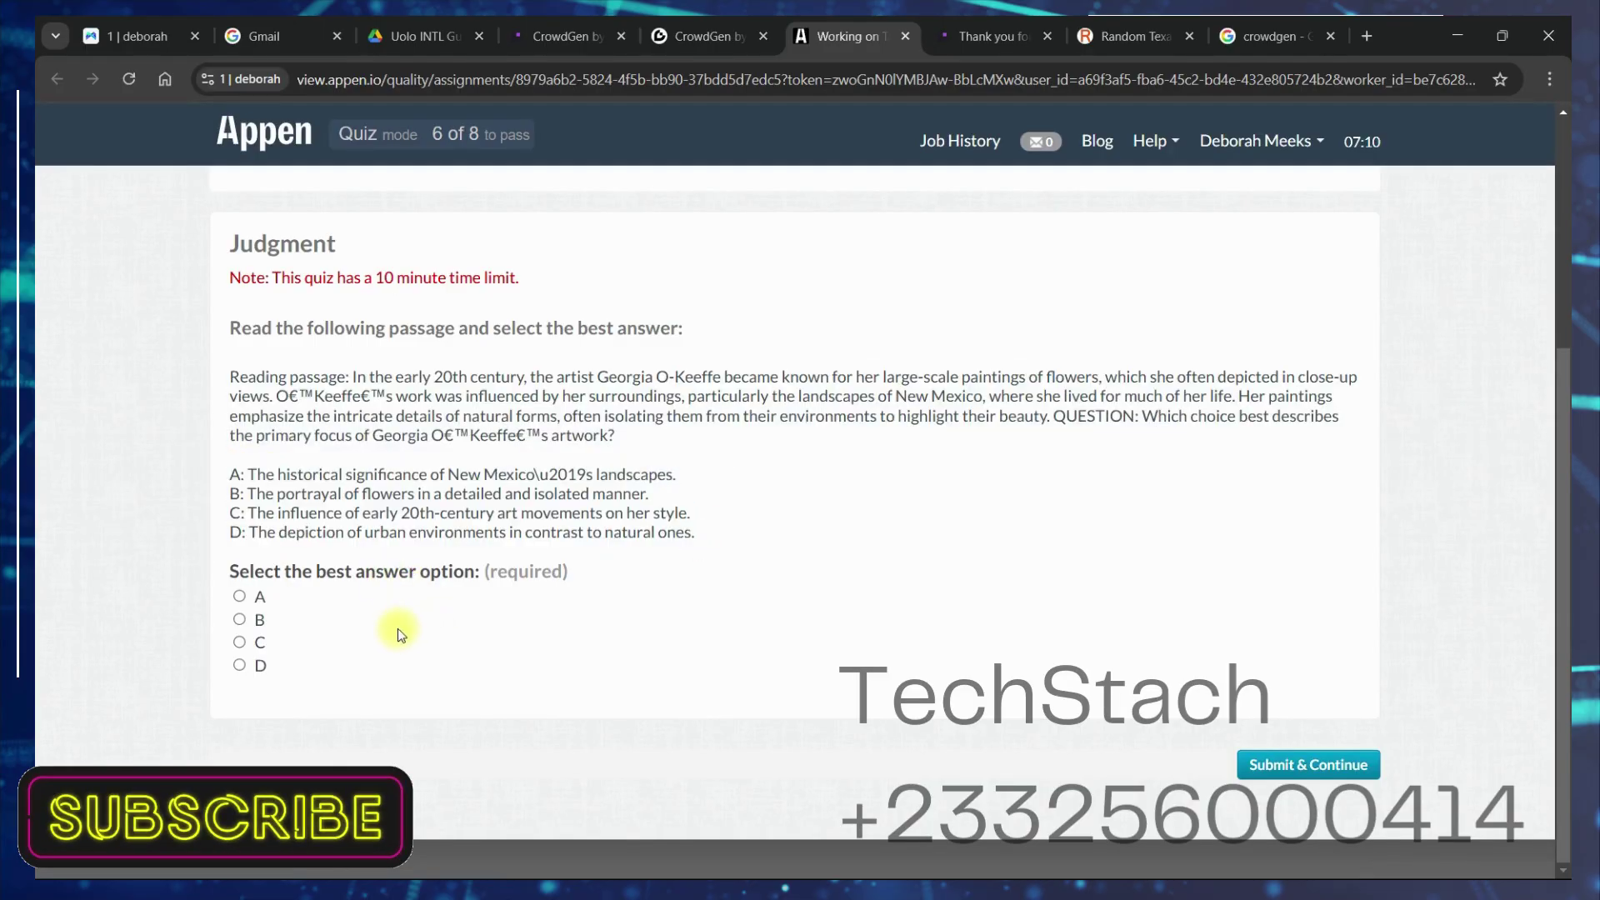
click(250, 619)
click(1295, 763)
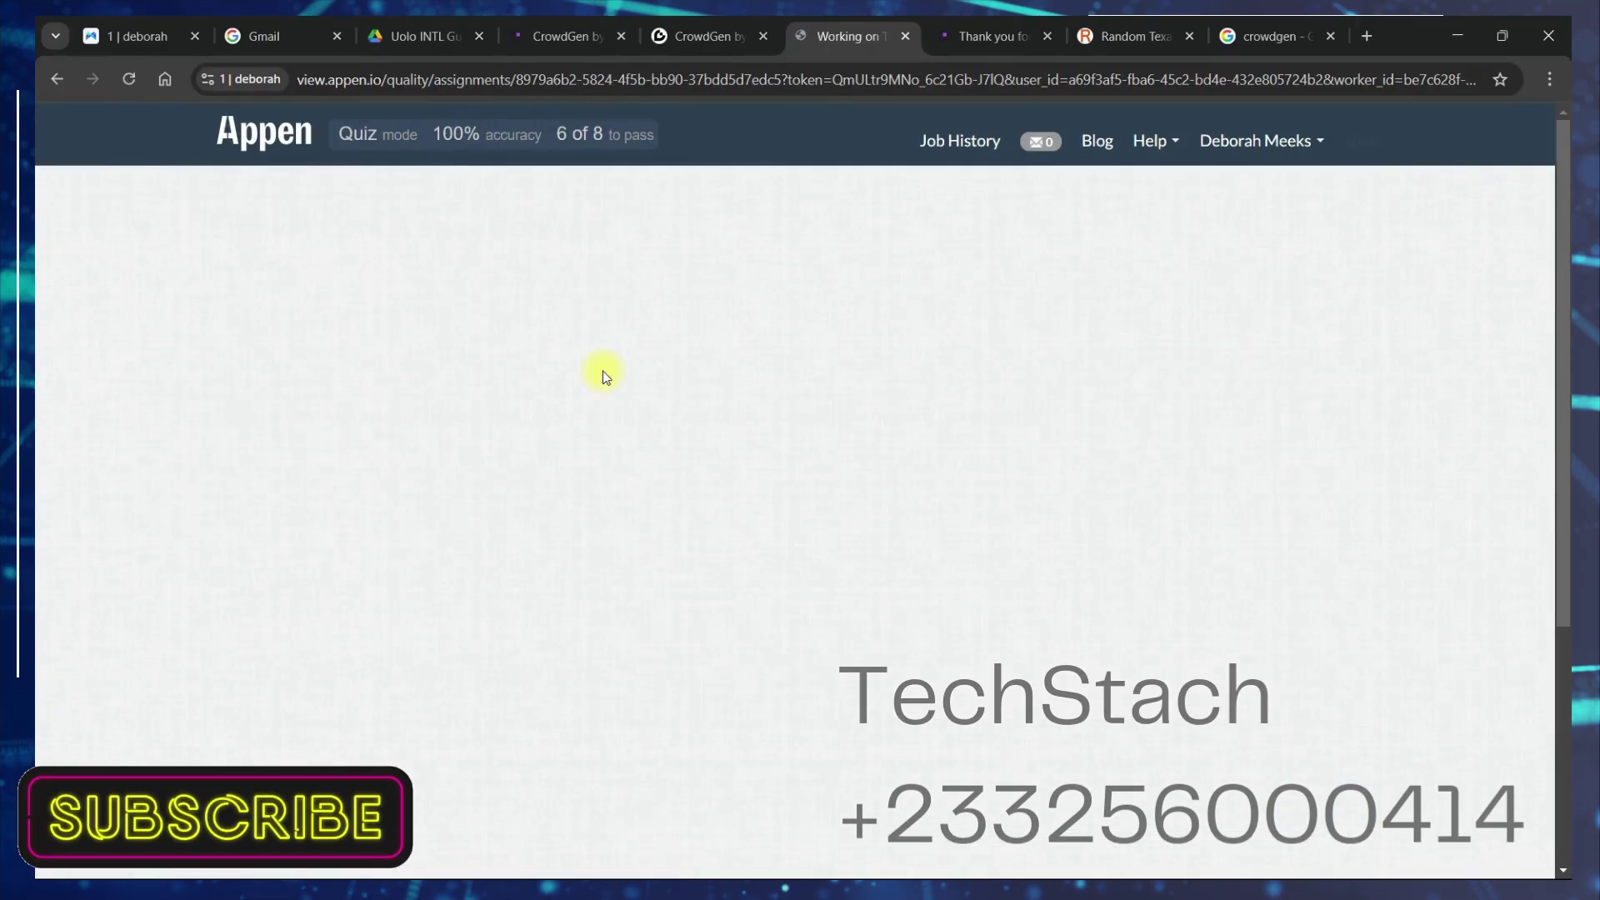
Step: Choose answer B for the kintsugi precious-metals question, and choose and submit answer B for the modern architecture question
scroll(603, 371, down, 4)
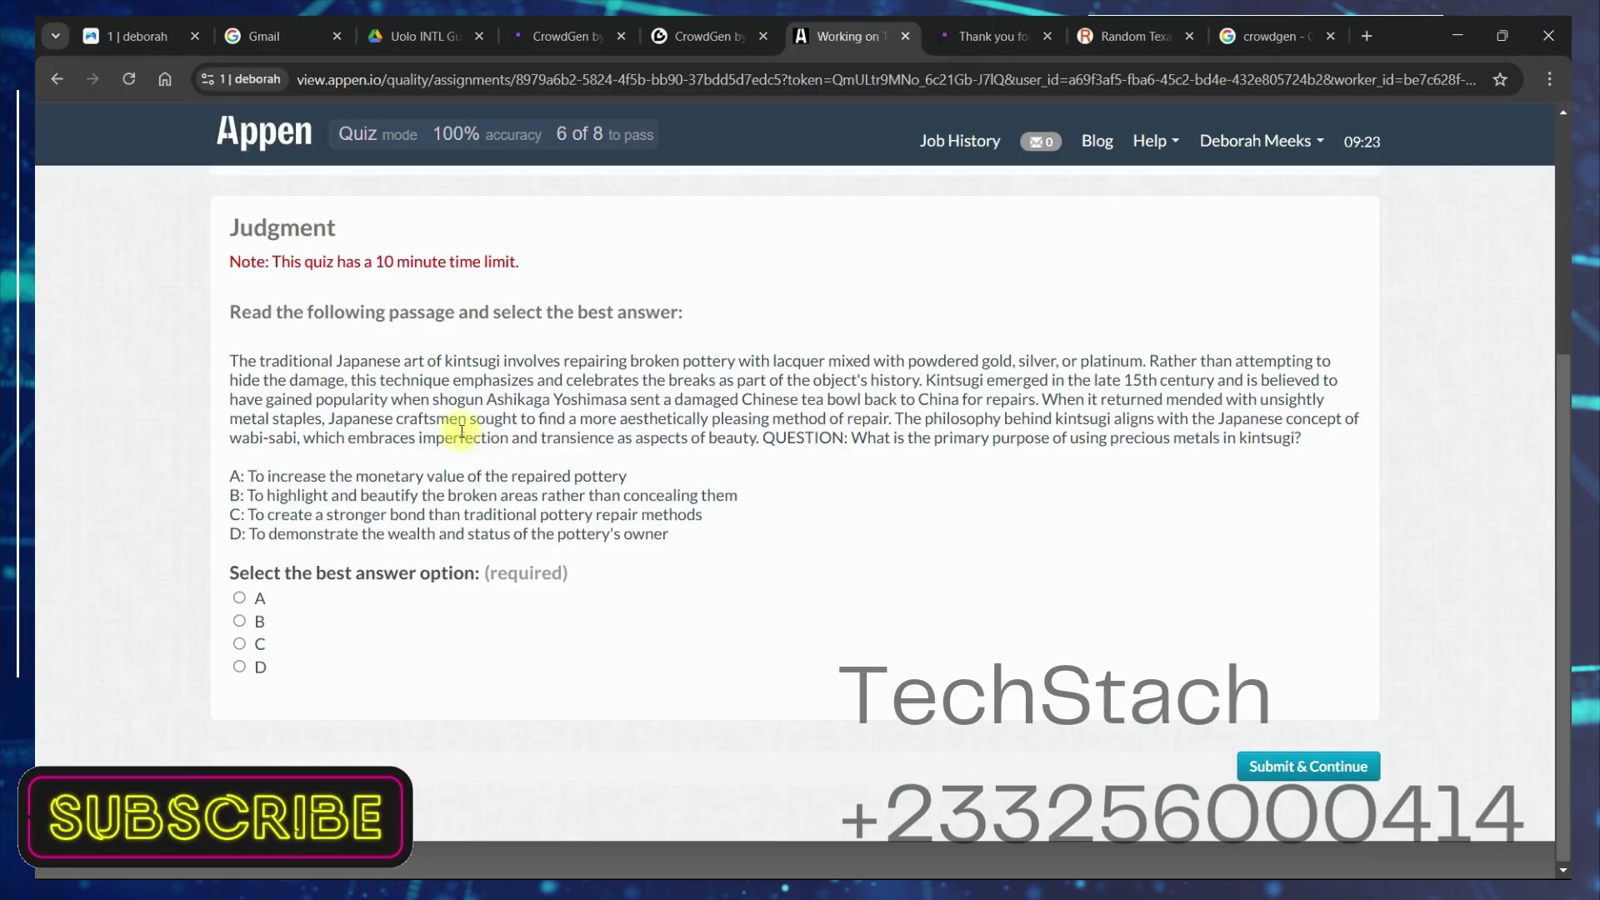
click(239, 621)
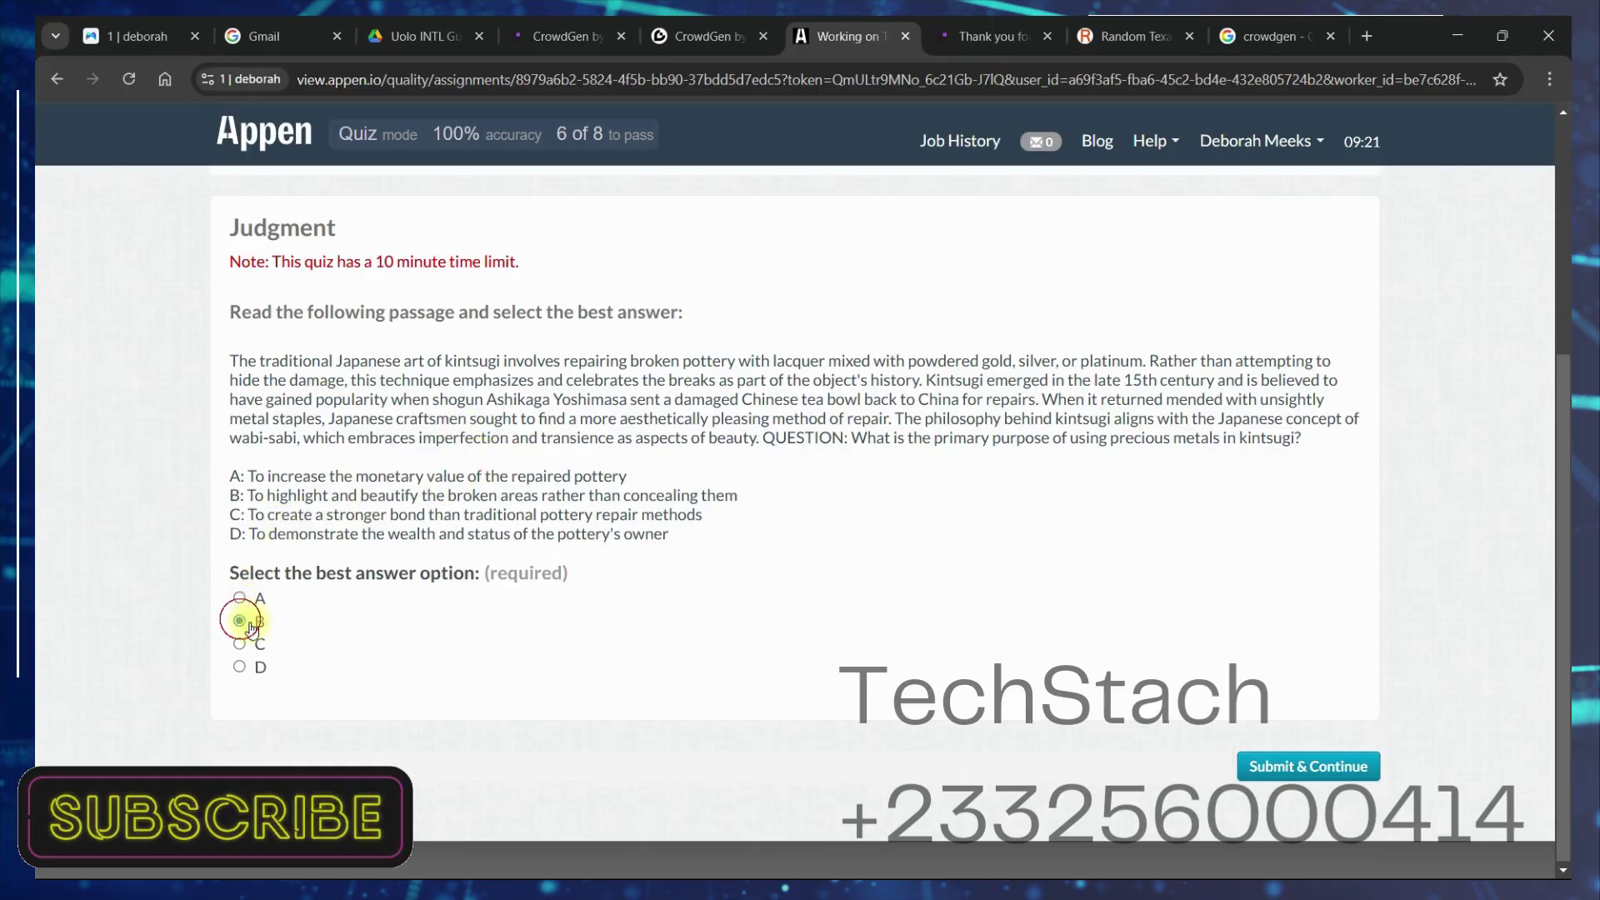
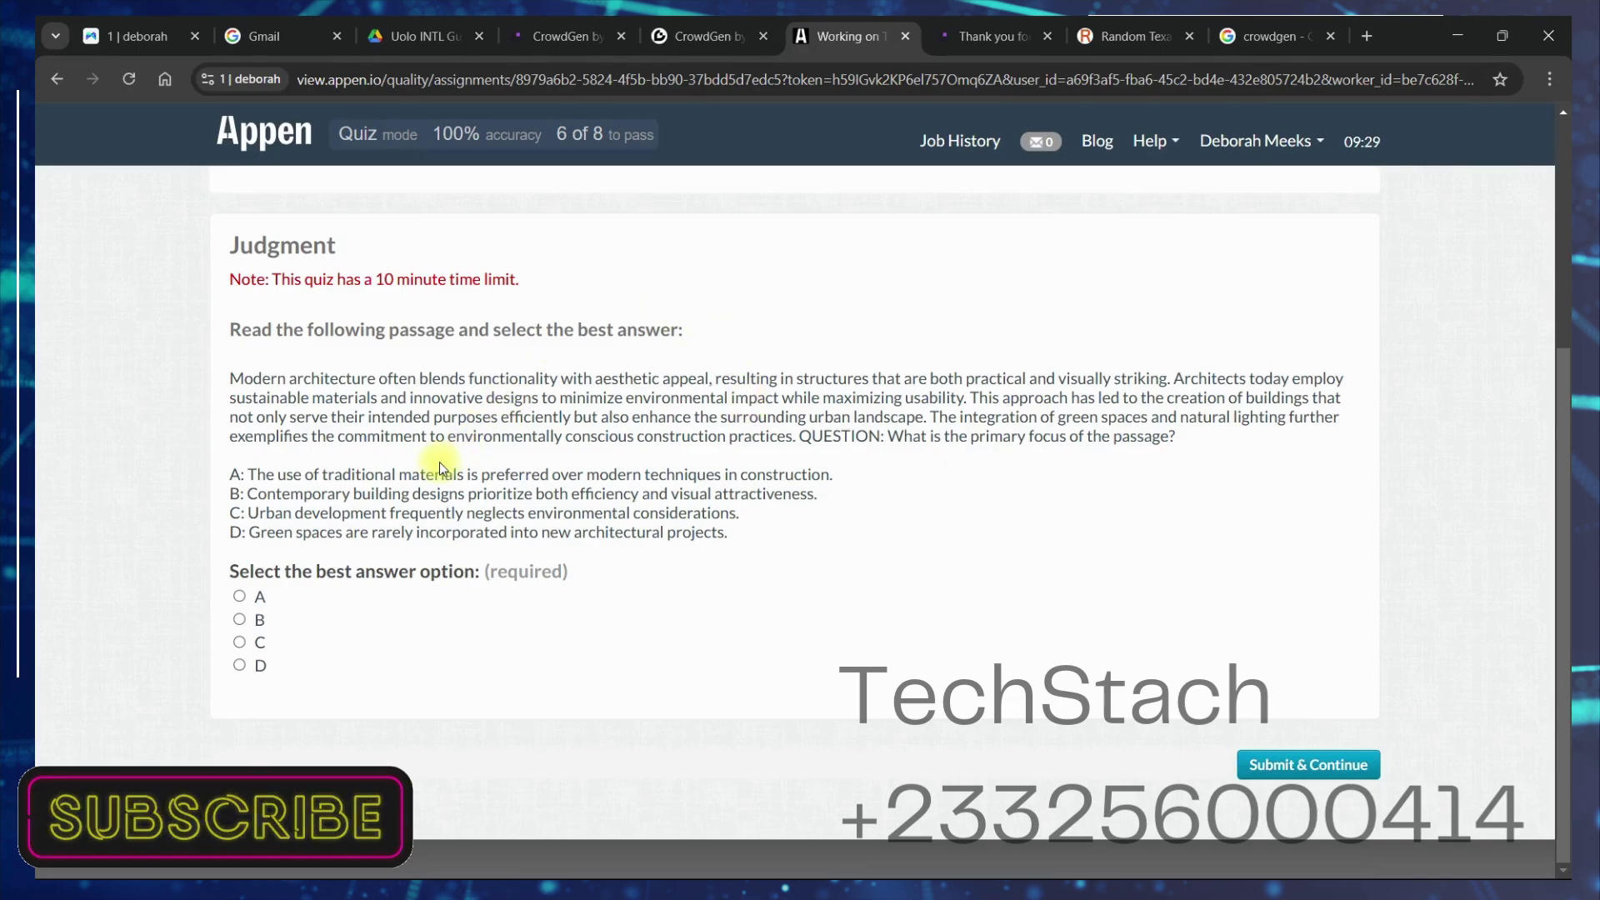
click(239, 619)
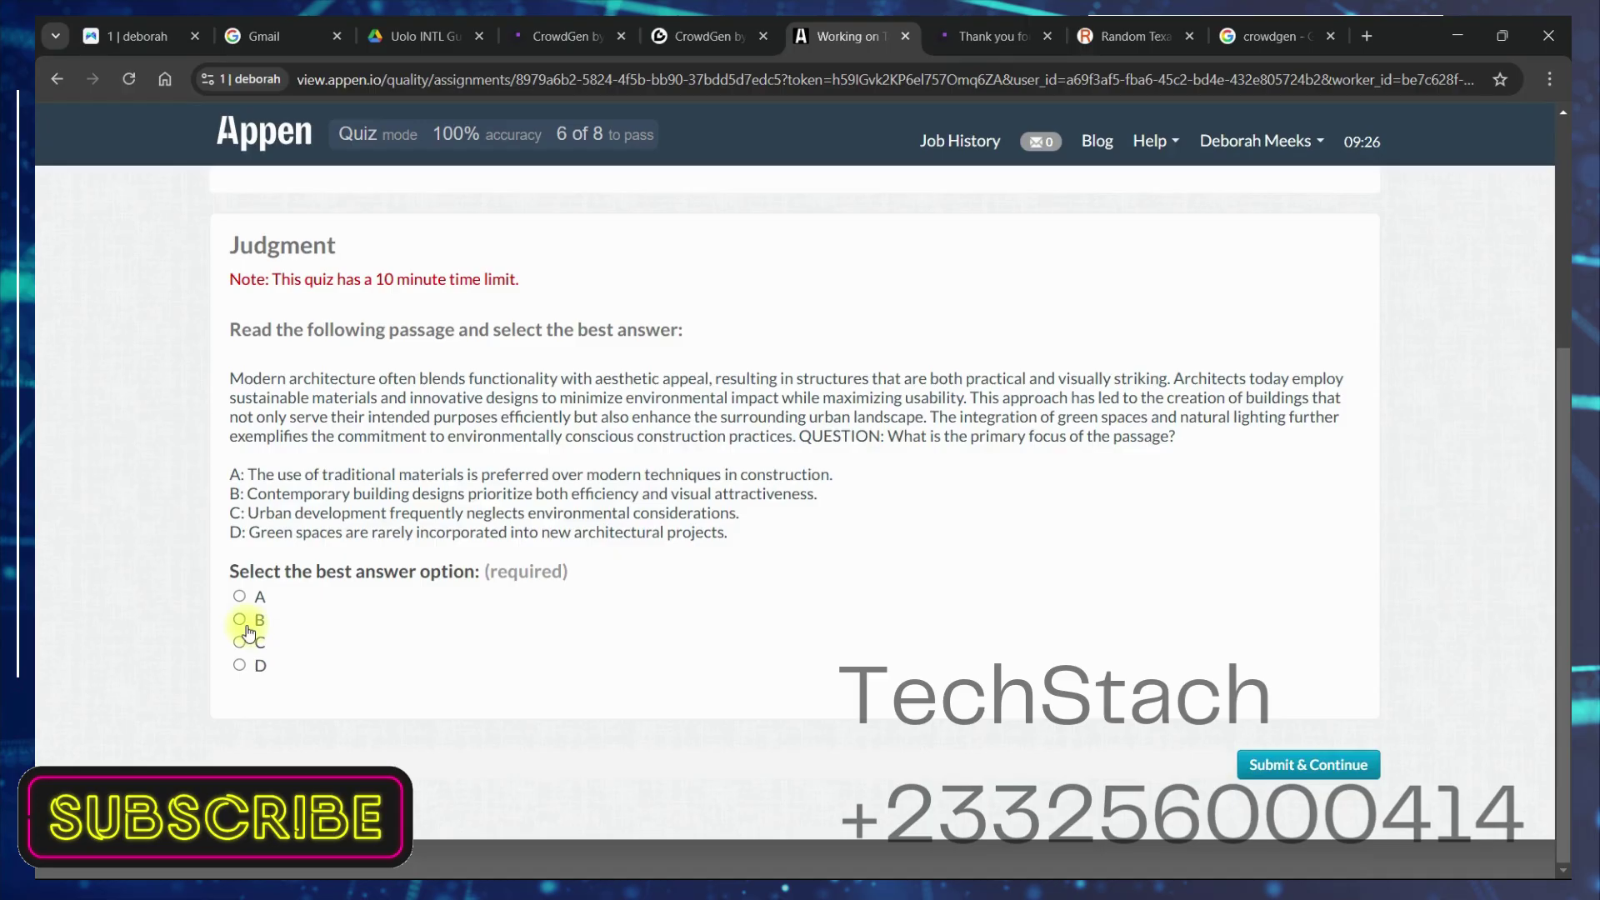
click(1304, 763)
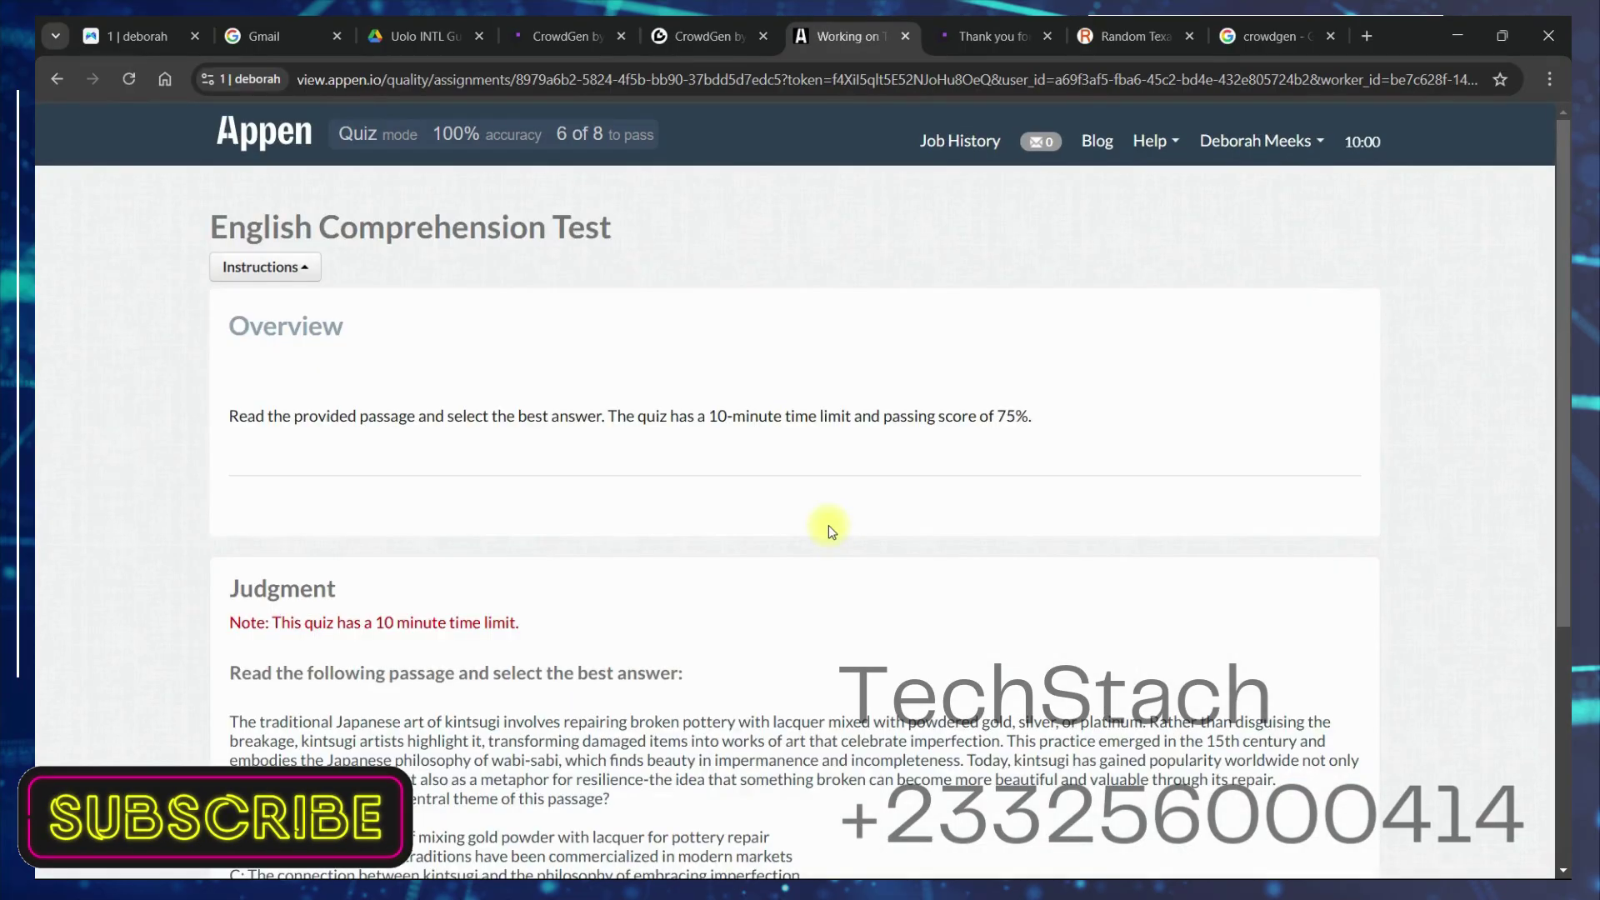
Step: Choose answer B for the question on the central theme of the kintsugi passage and submit it
scroll(828, 525, down, 4)
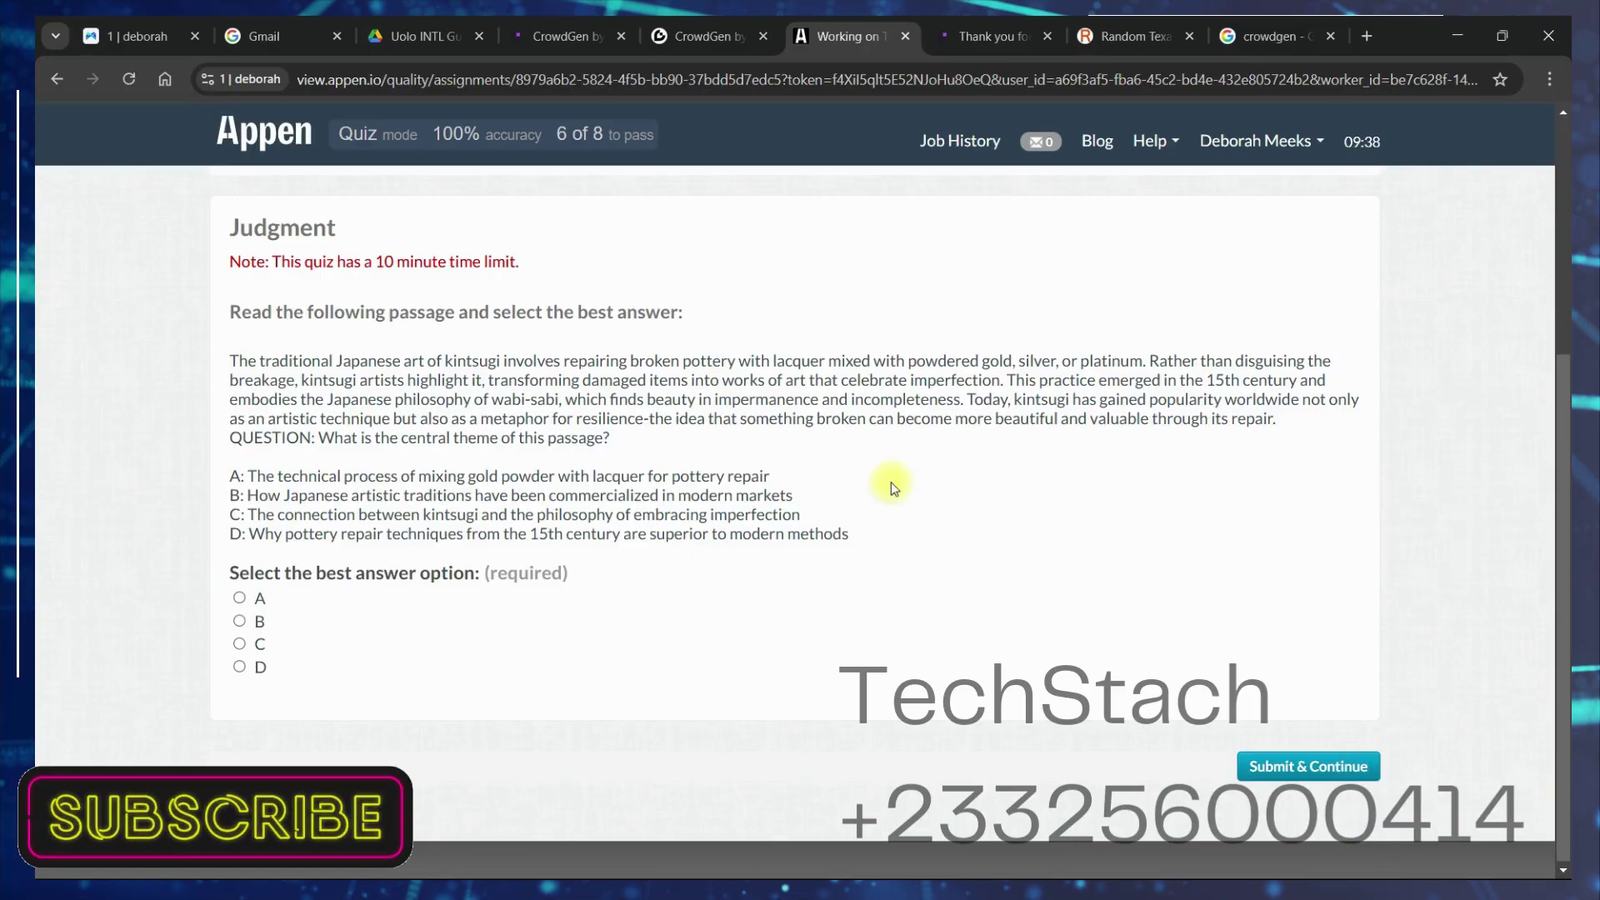
click(239, 621)
click(1299, 765)
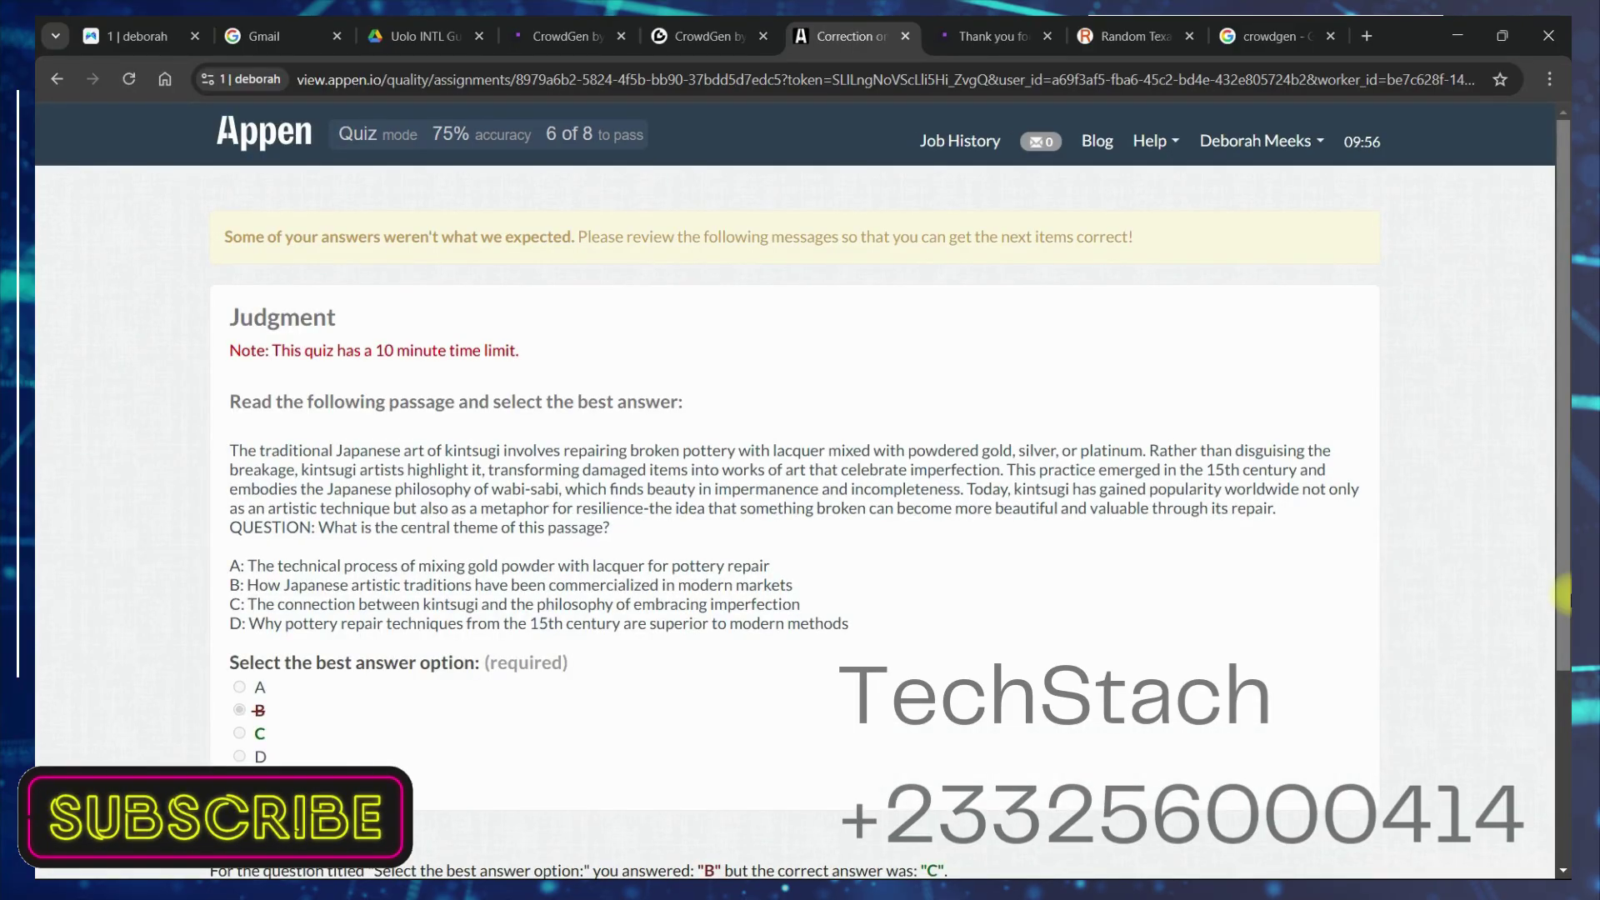
Step: Review the correction page for the kintsugi central-theme question, including the passage, the options and the expected answer
drag(223, 350, 547, 689)
click(667, 710)
scroll(667, 709, down, 3)
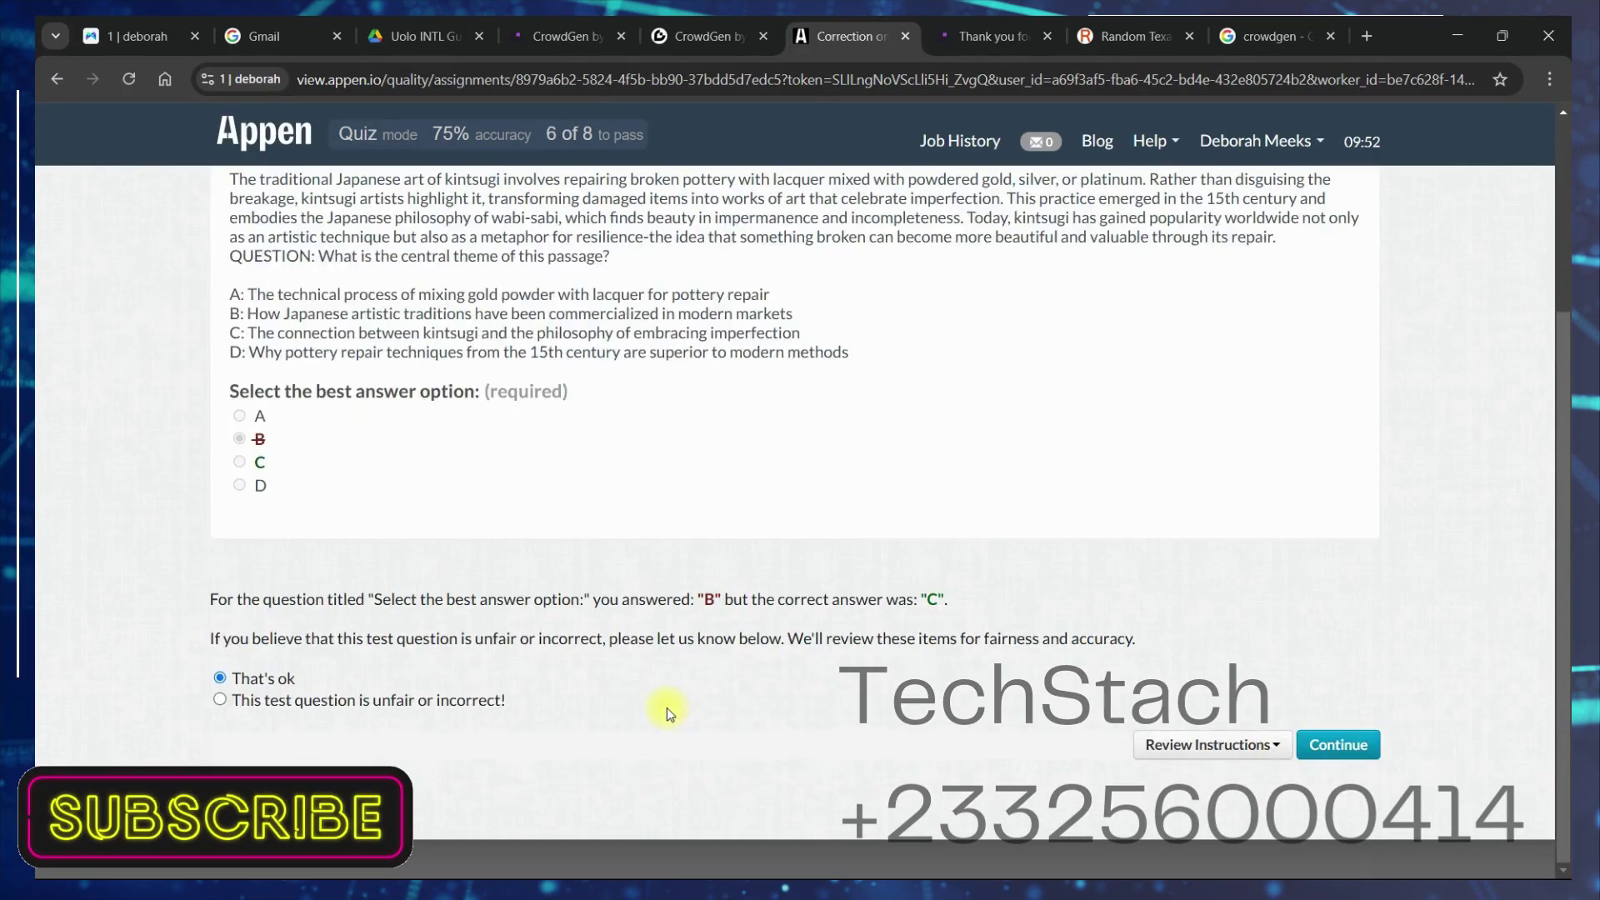
drag(947, 603, 923, 599)
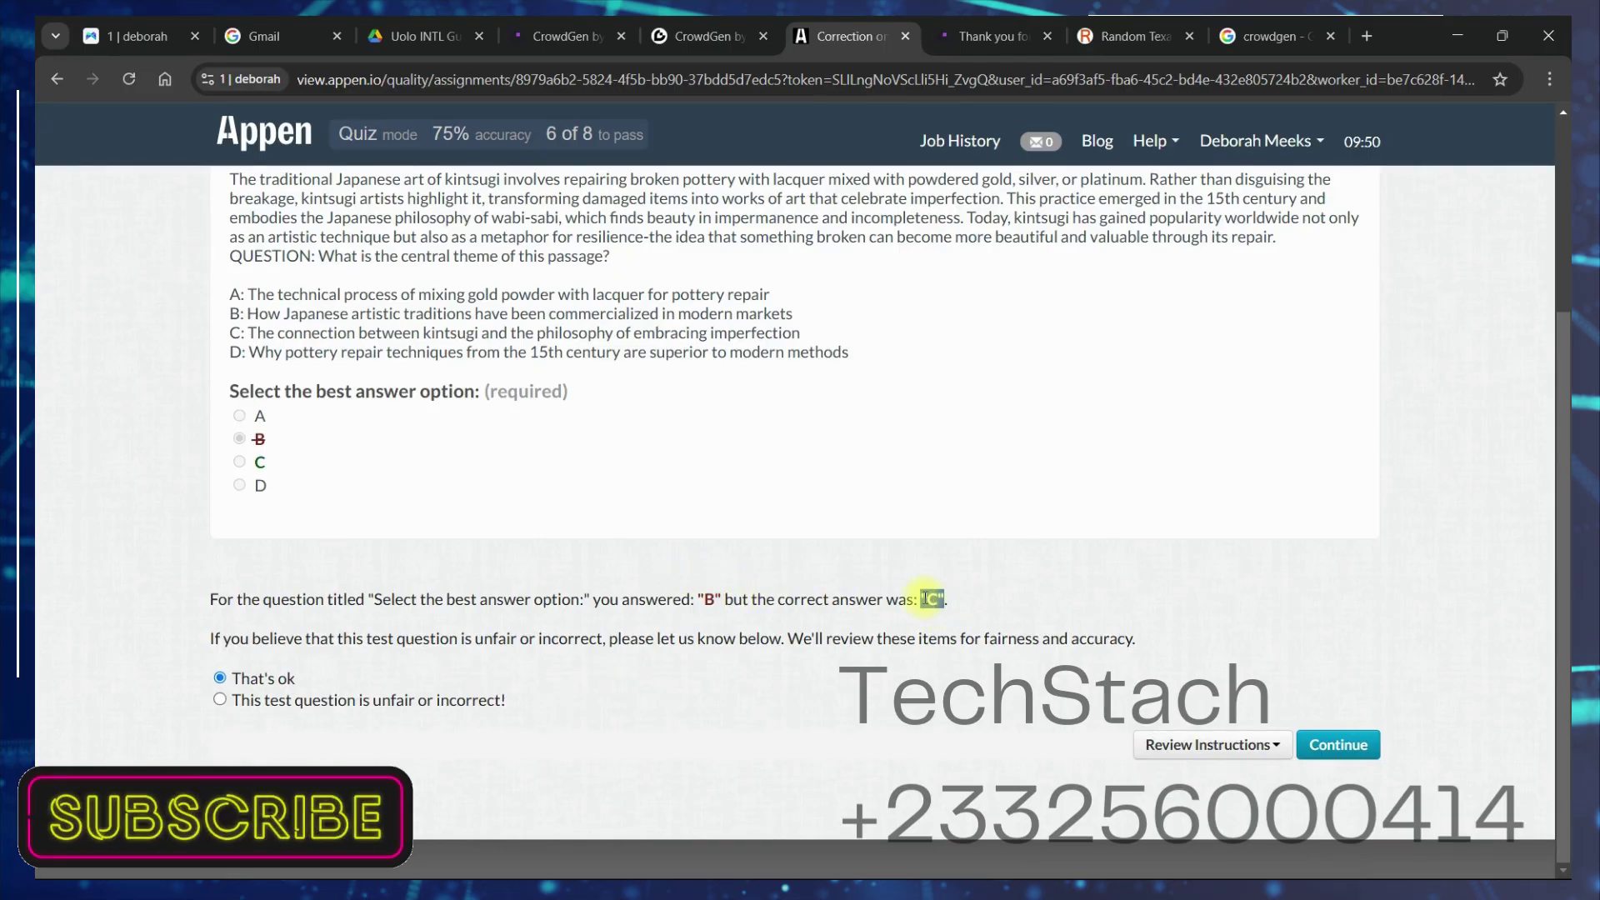
click(940, 443)
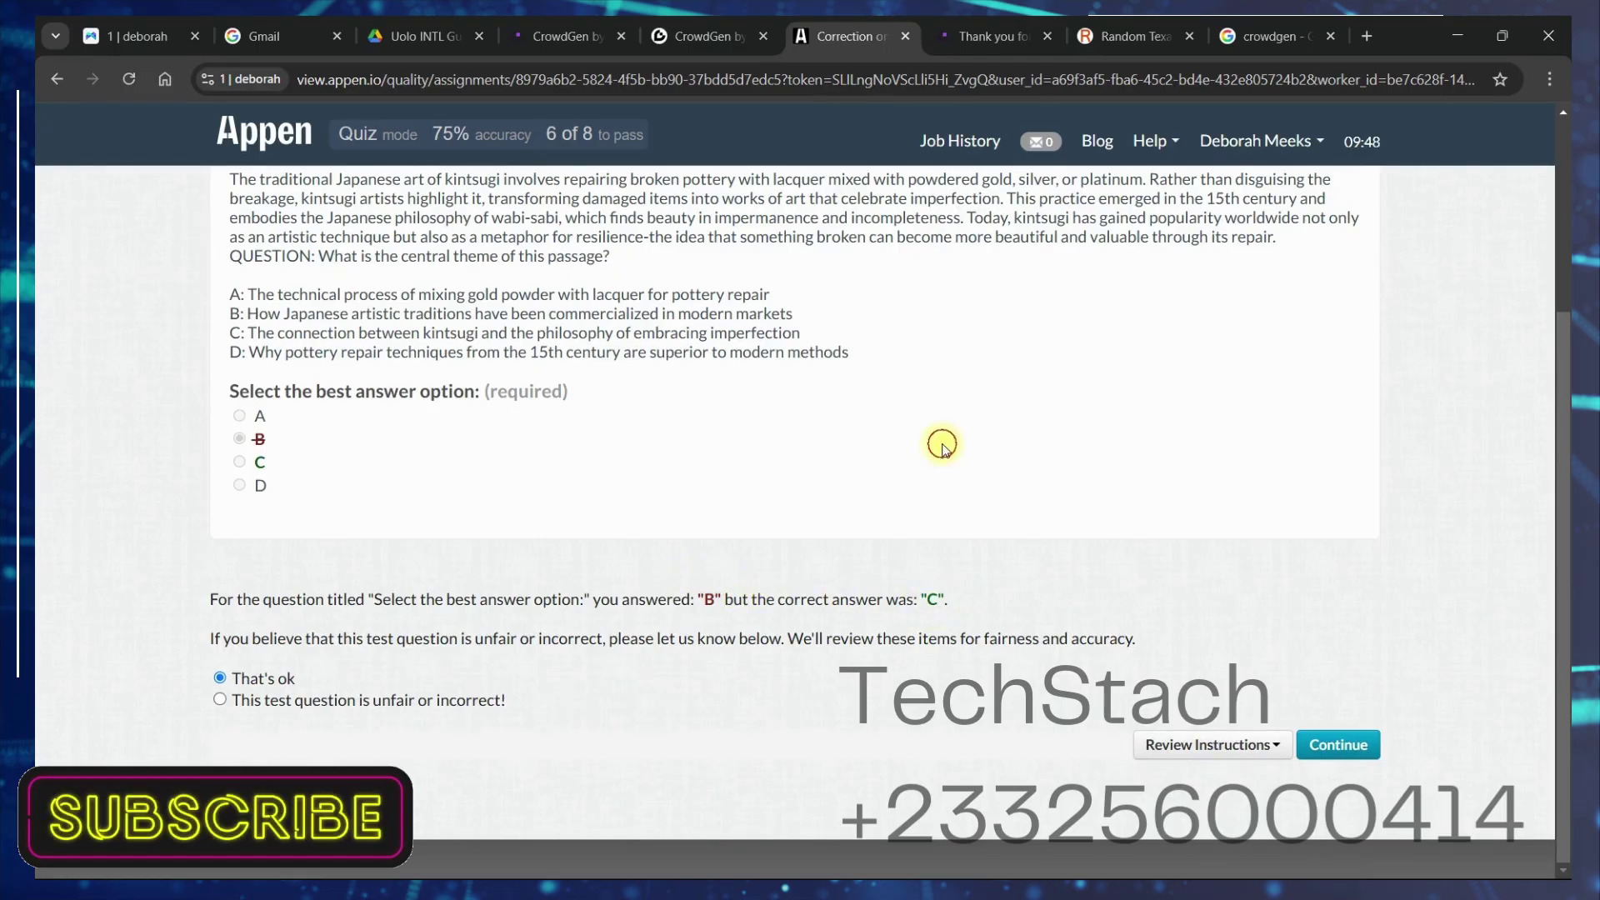
scroll(943, 444, up, 3)
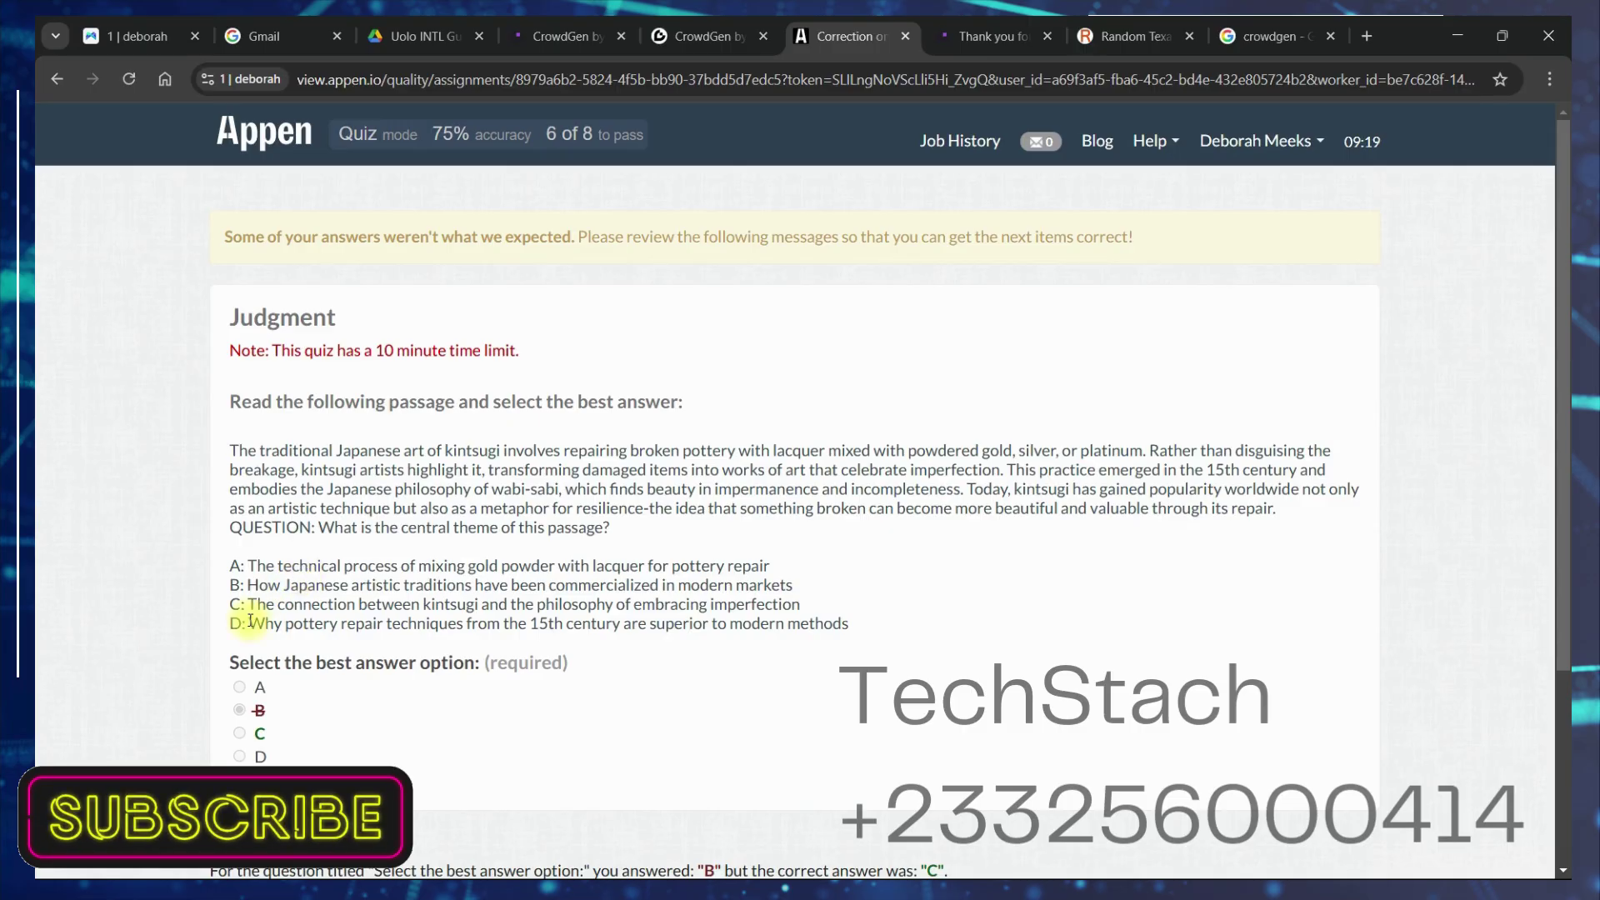
scroll(461, 683, down, 1)
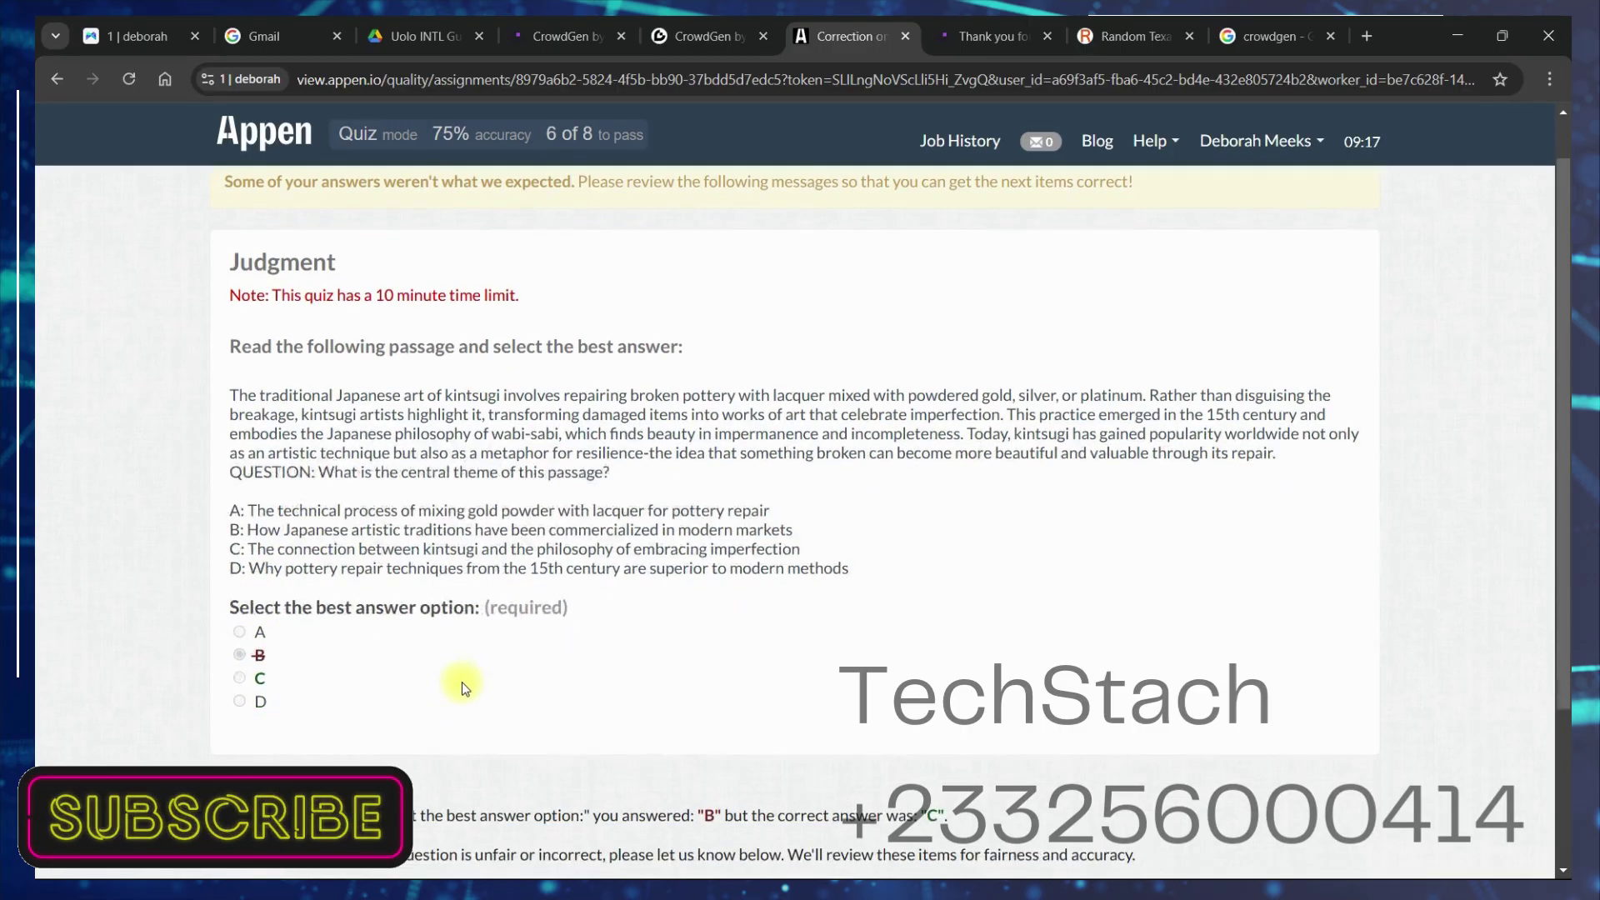
scroll(297, 671, down, 3)
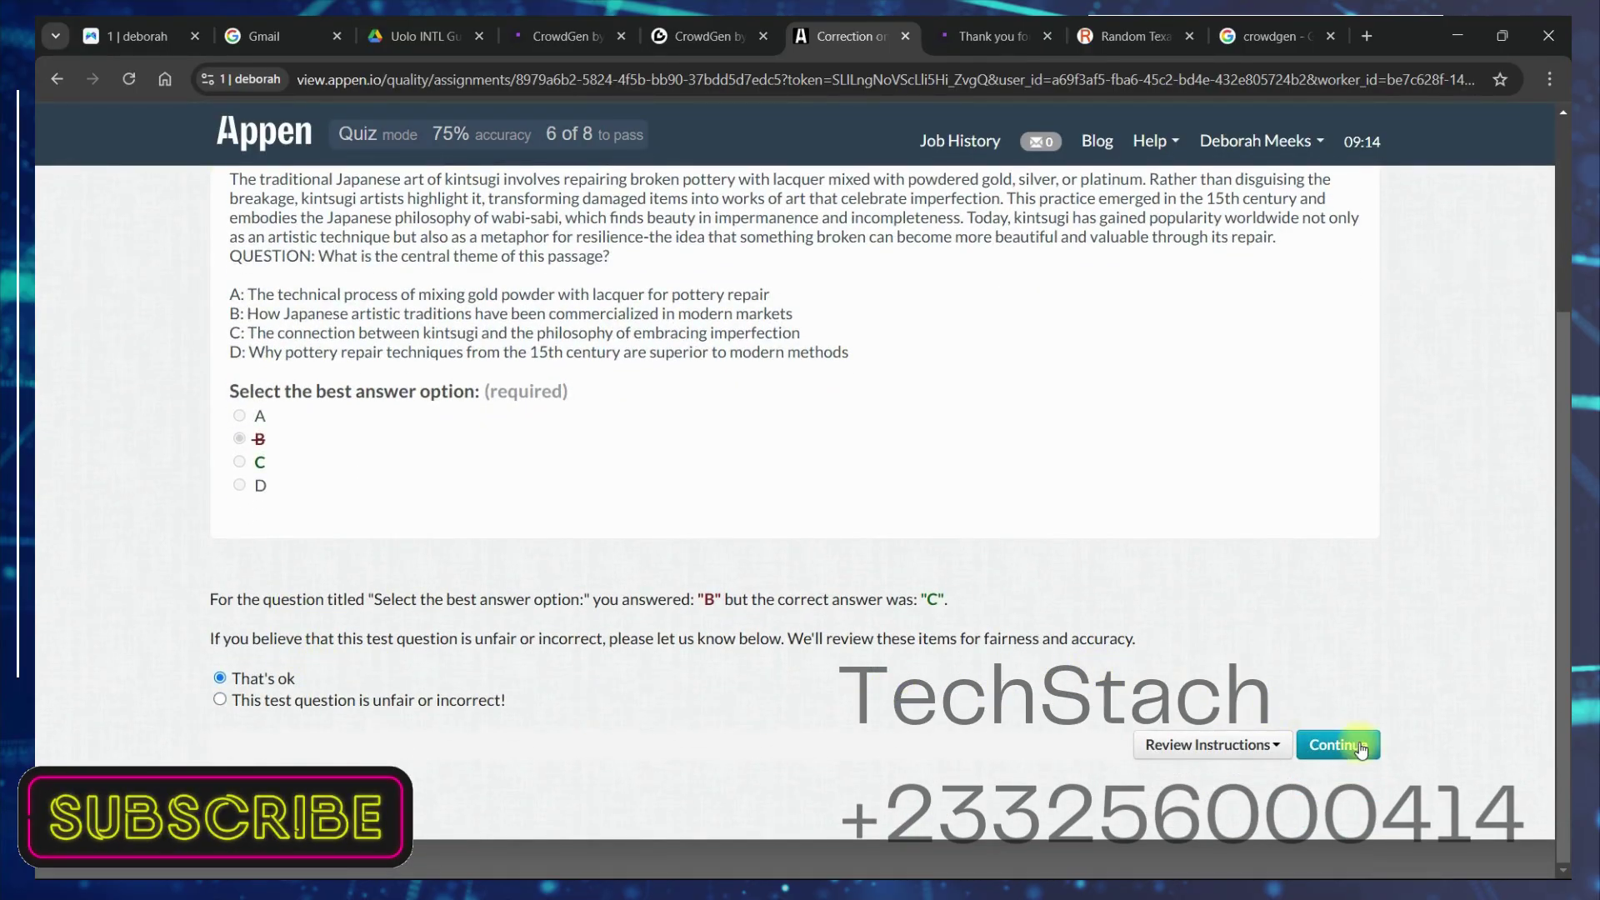
Step: Continue past the kintsugi correction page, and choose and submit answer C for the question on the printing press passage's primary focus
click(1343, 746)
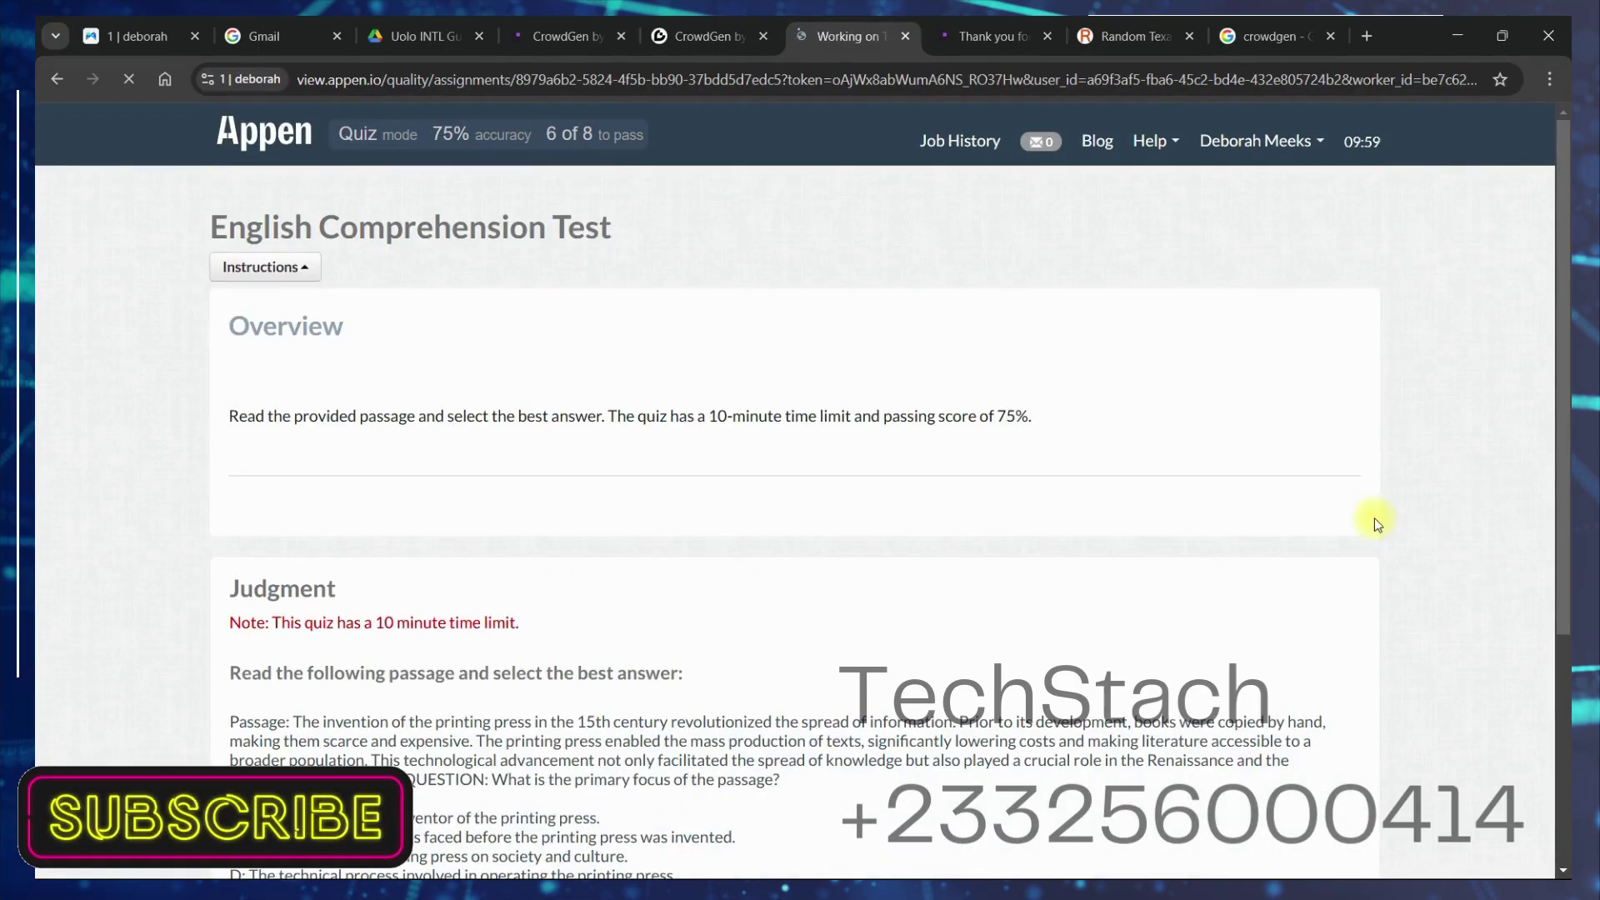
scroll(1307, 554, down, 3)
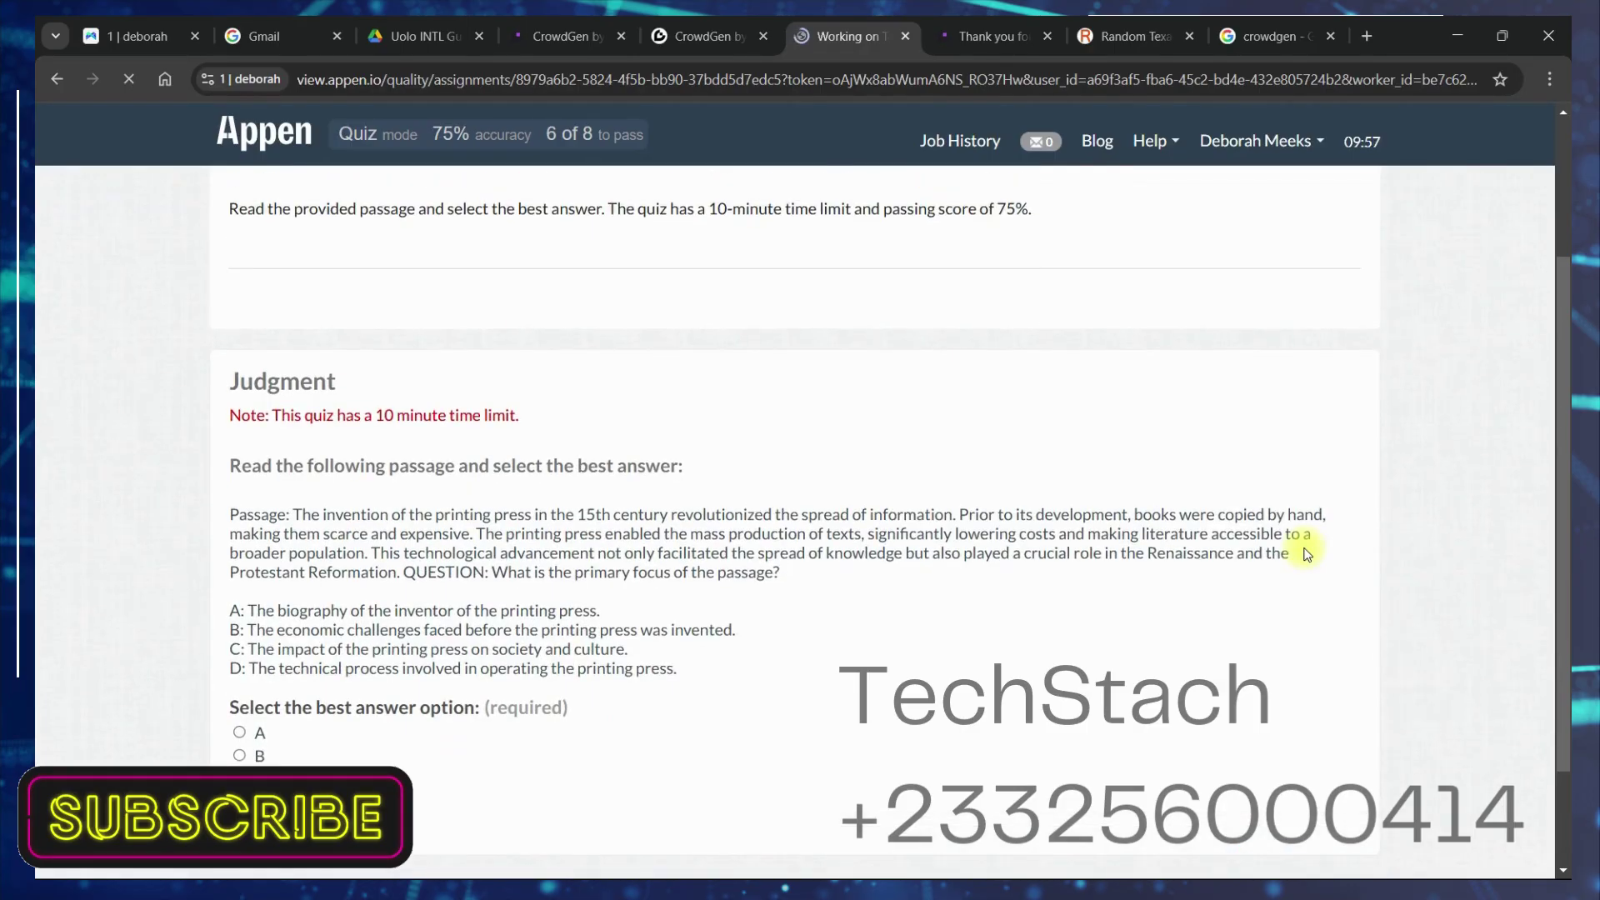
scroll(1306, 554, down, 2)
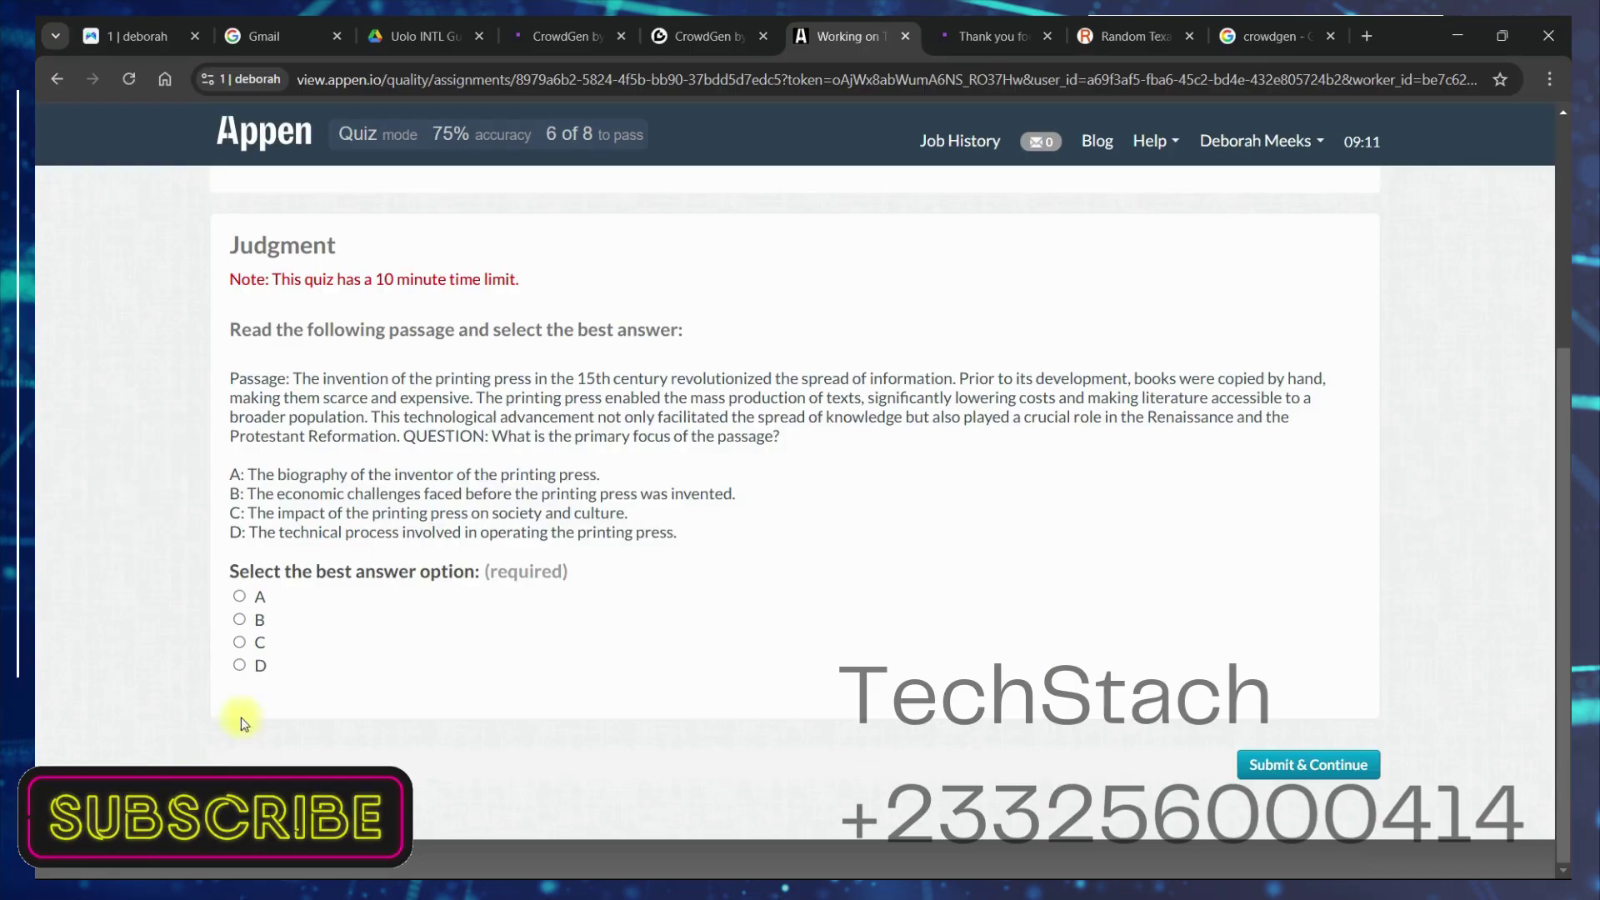
click(239, 641)
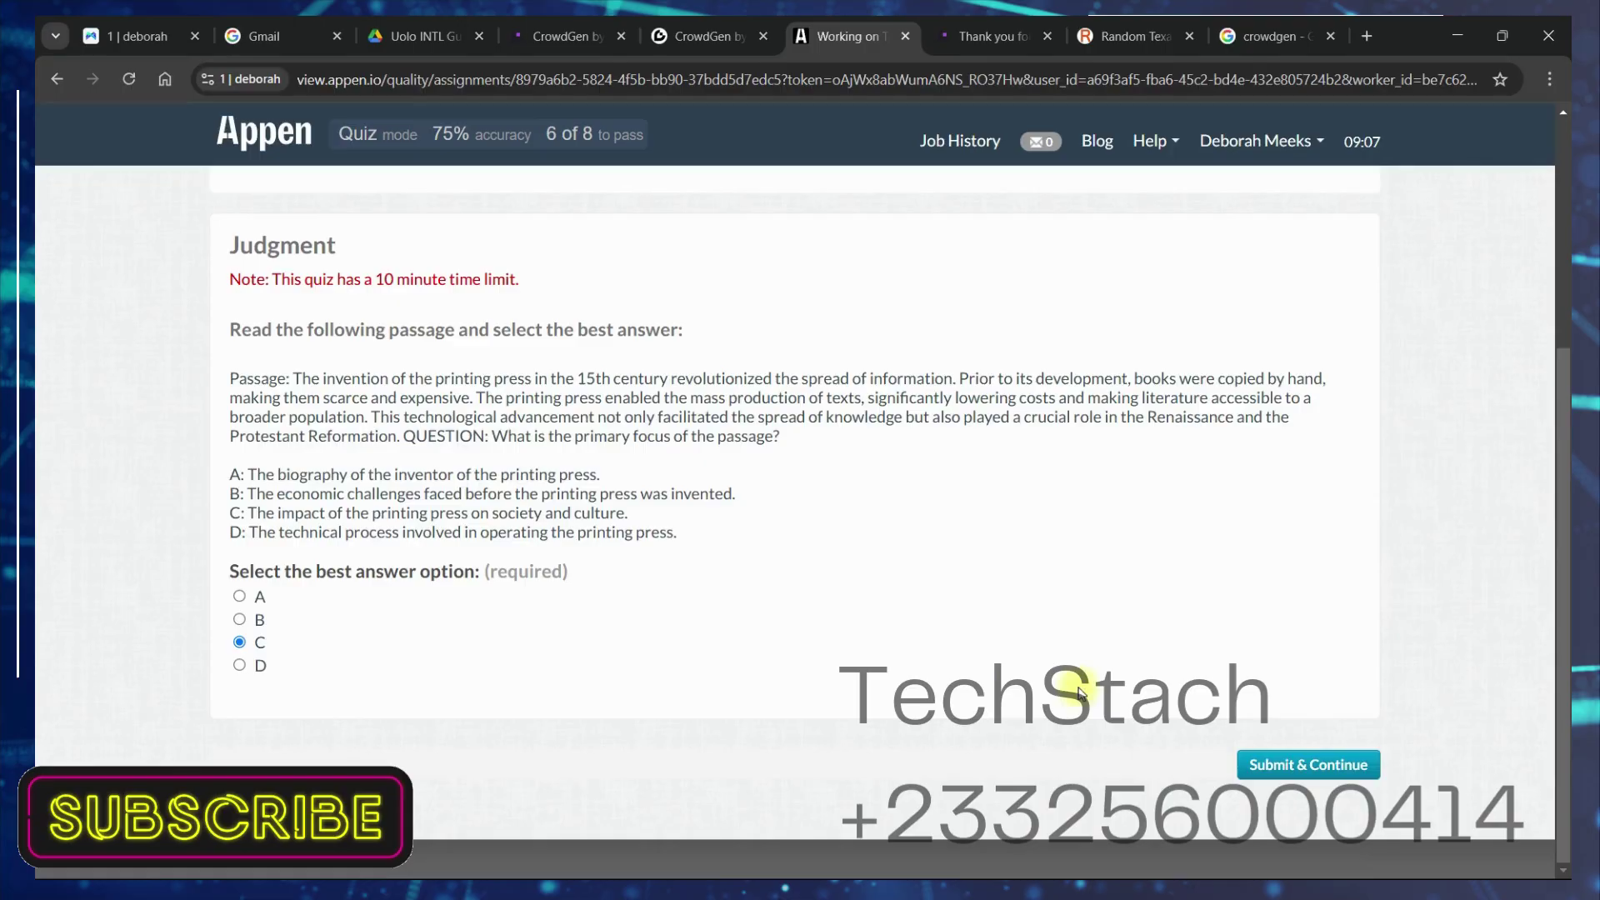
click(1368, 765)
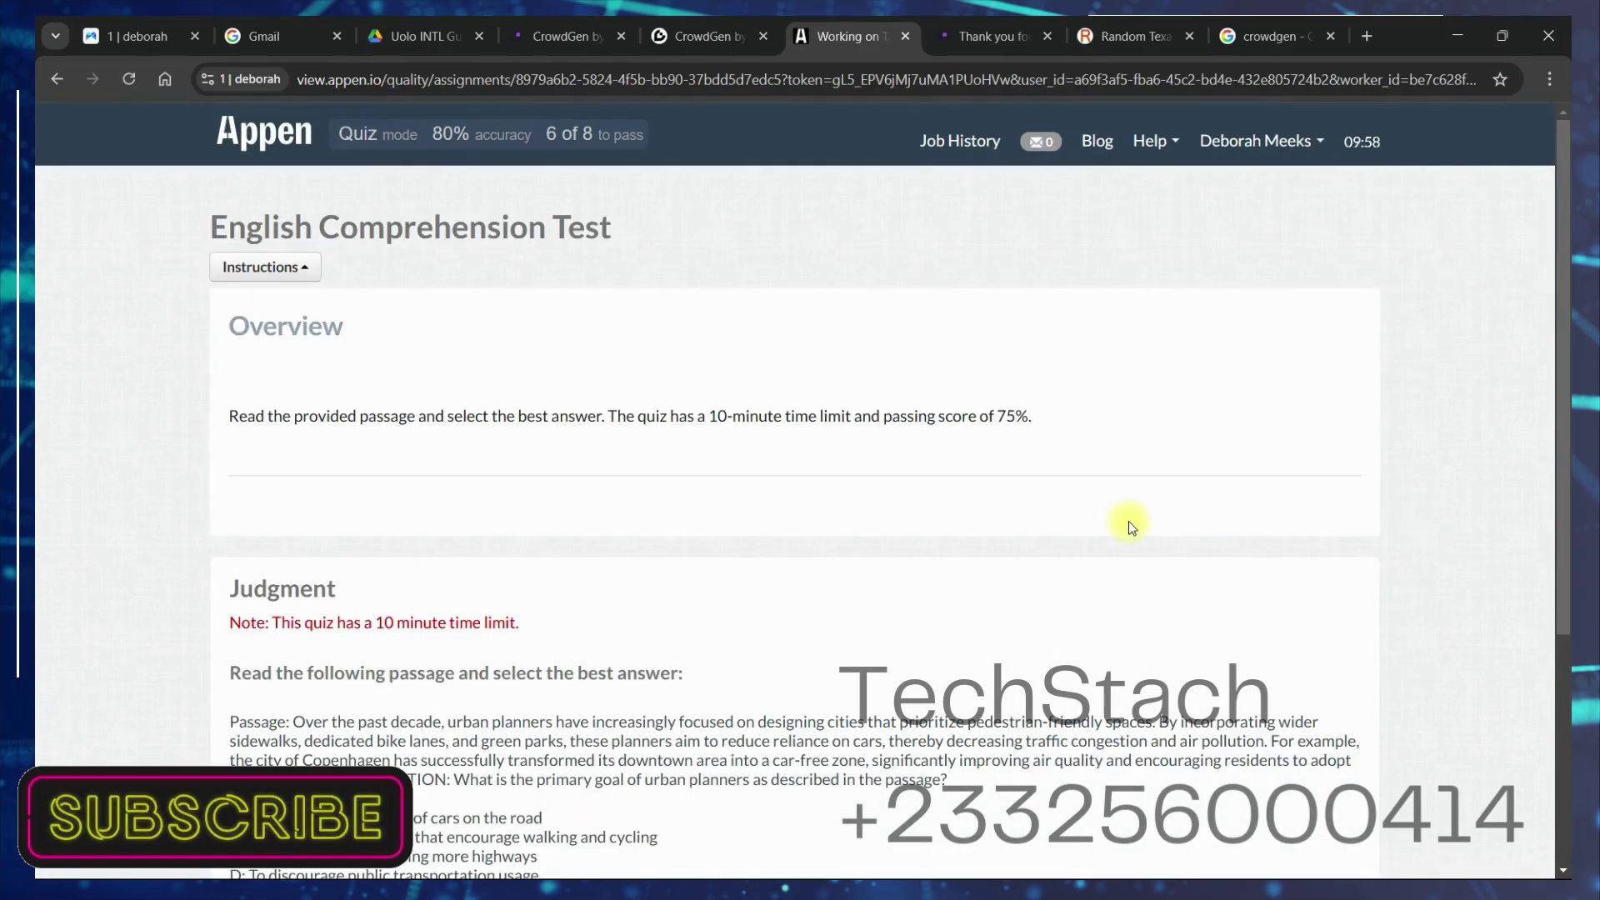
Step: Read the urban planning passage, choose answer B for the planners' primary goal, and submit it
scroll(1128, 521, down, 4)
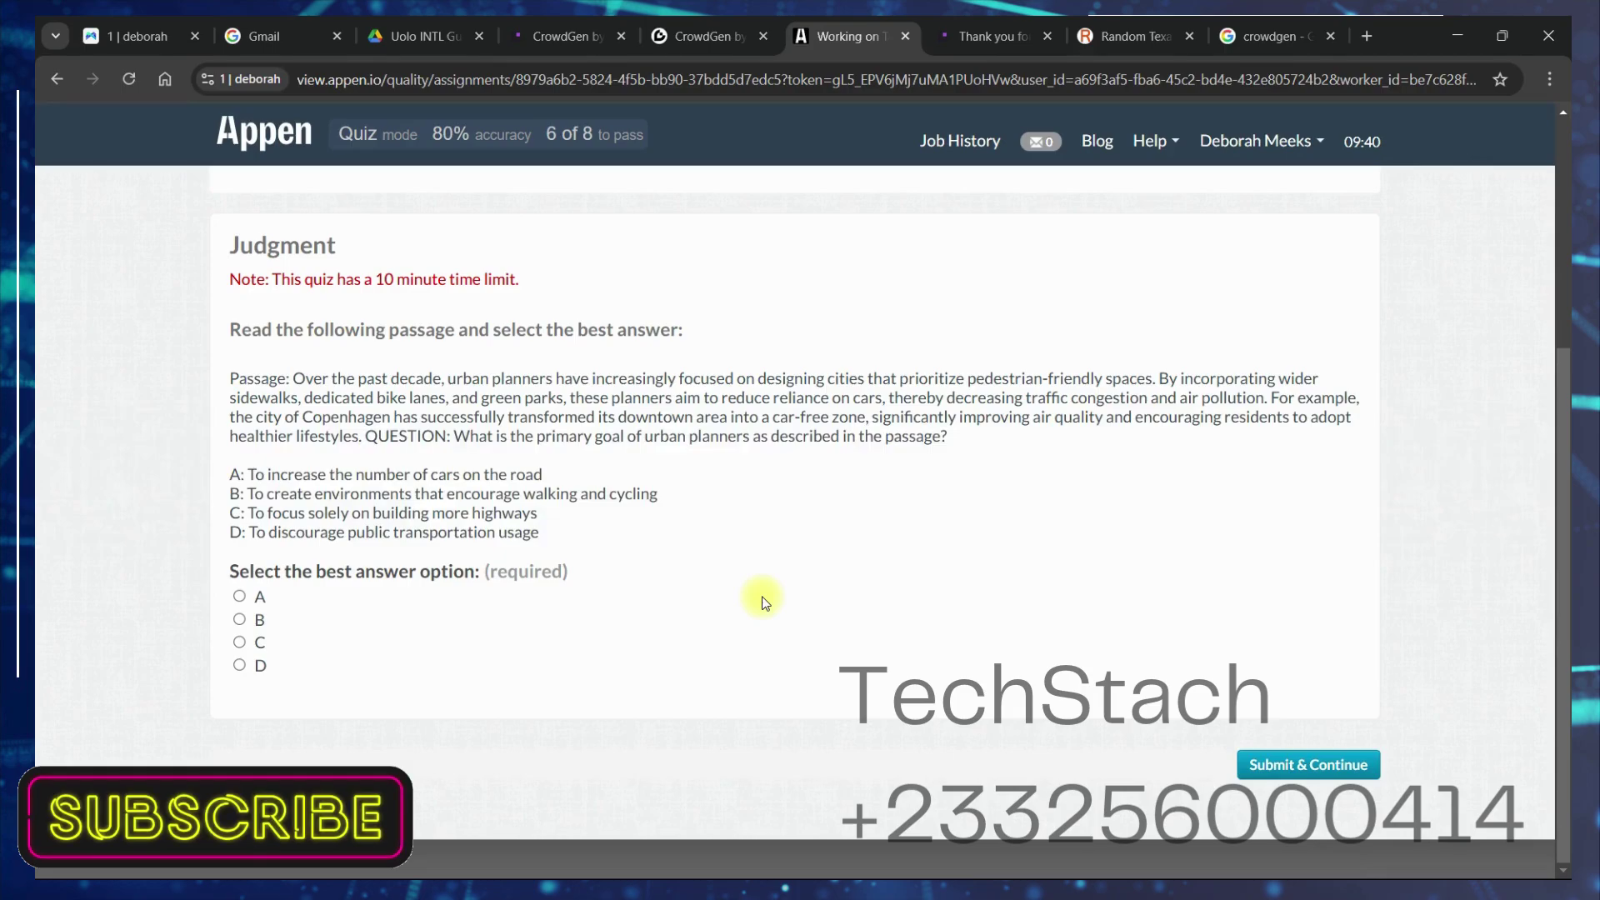
scroll(765, 602, up, 4)
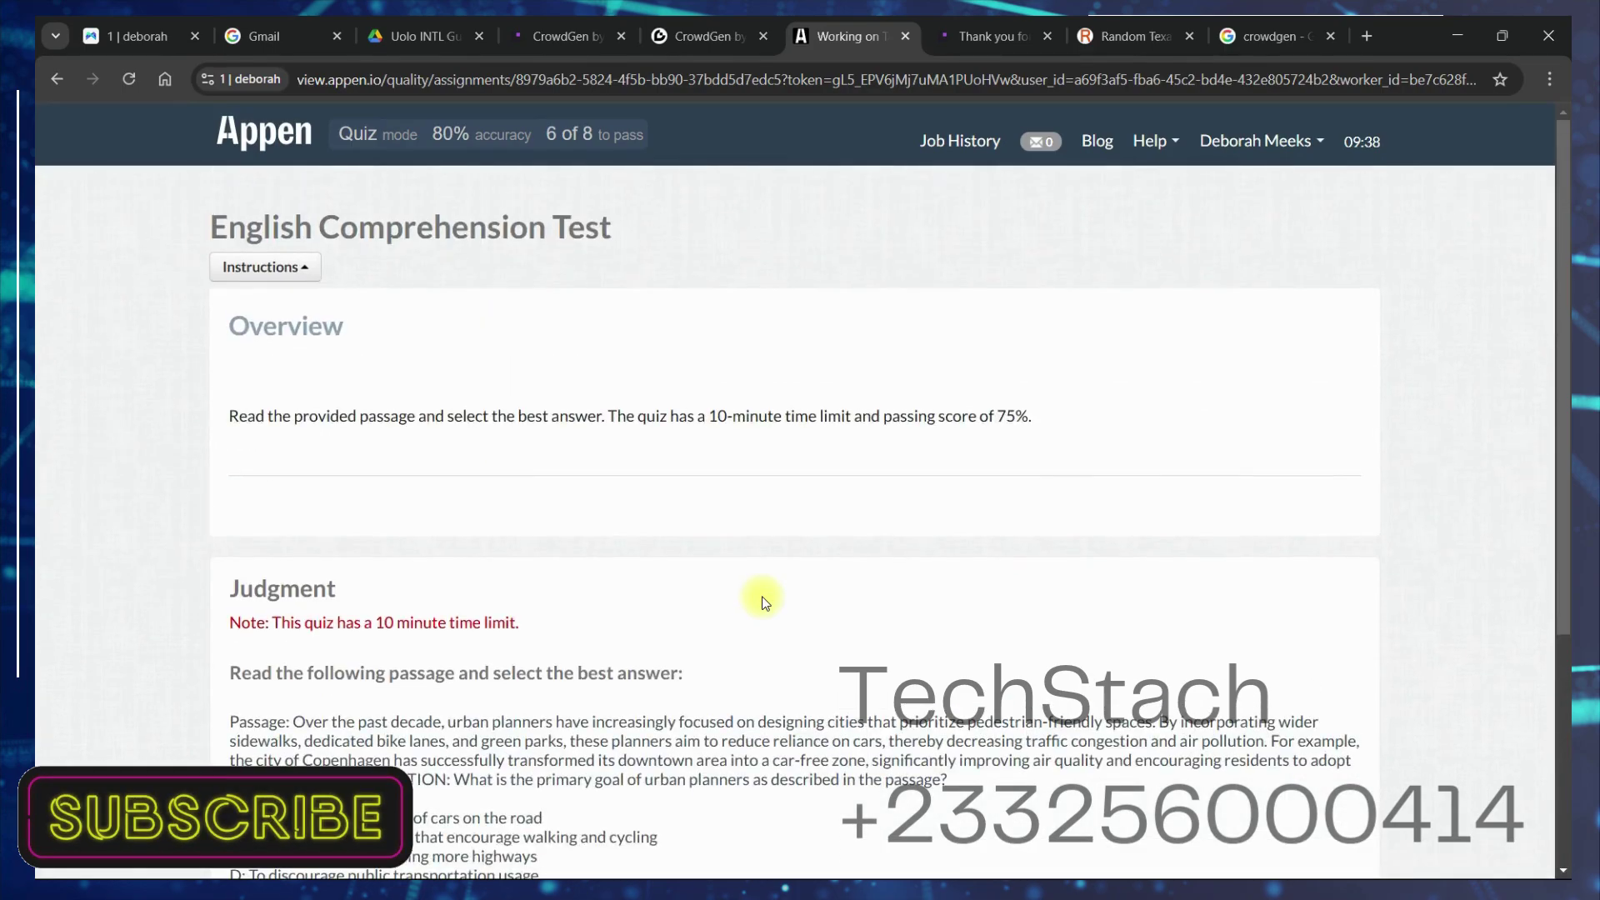
scroll(935, 415, down, 4)
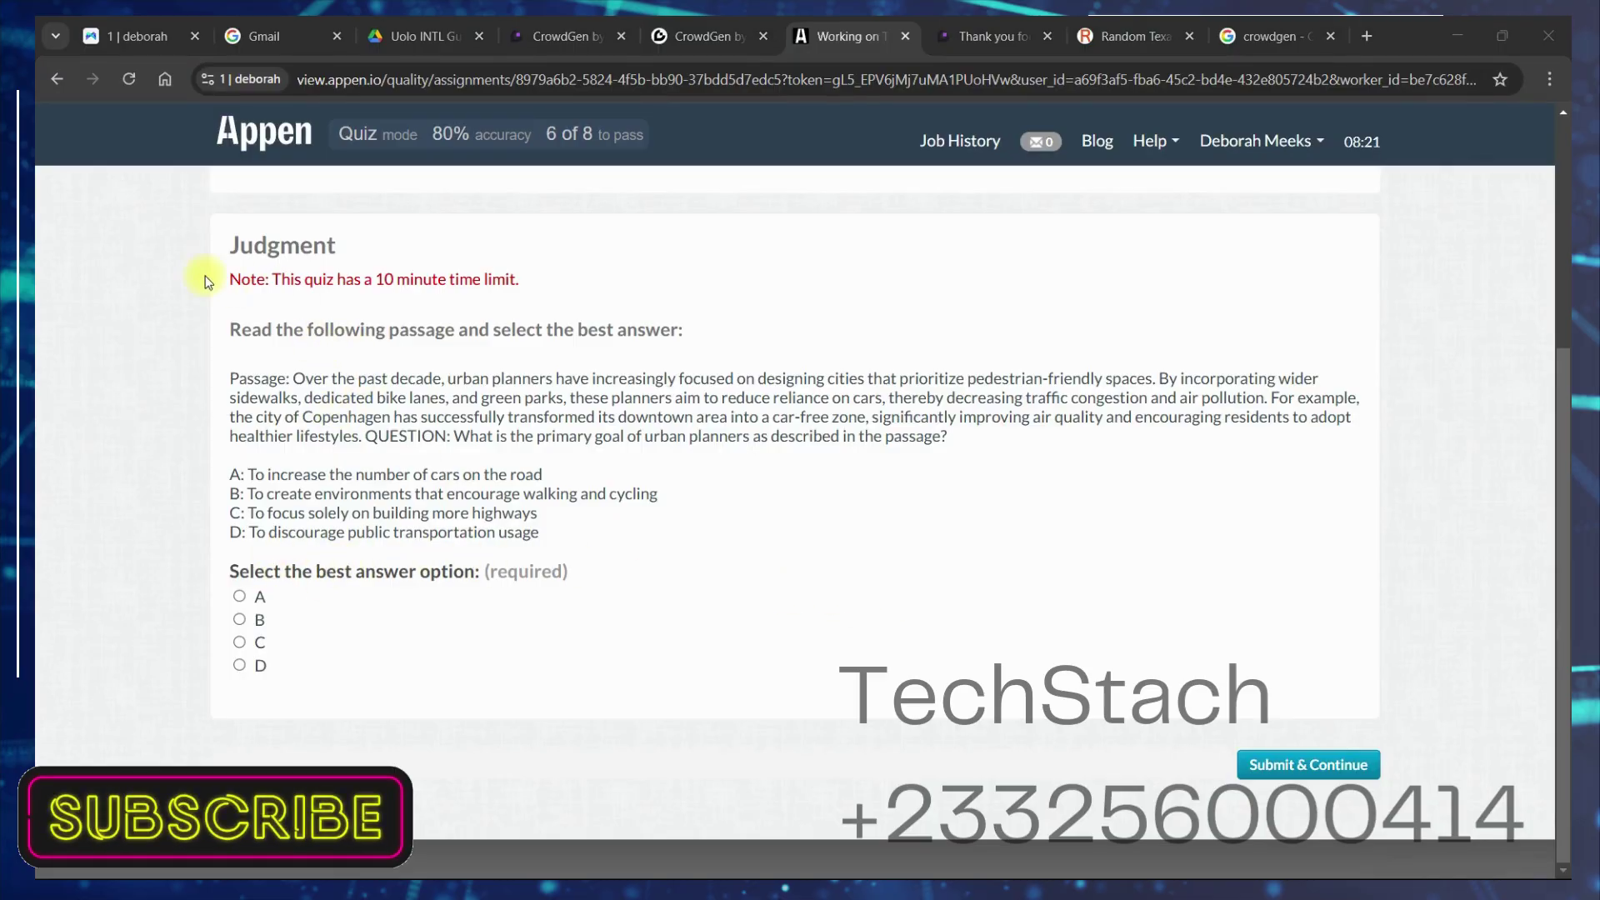
drag(208, 281, 683, 331)
click(240, 619)
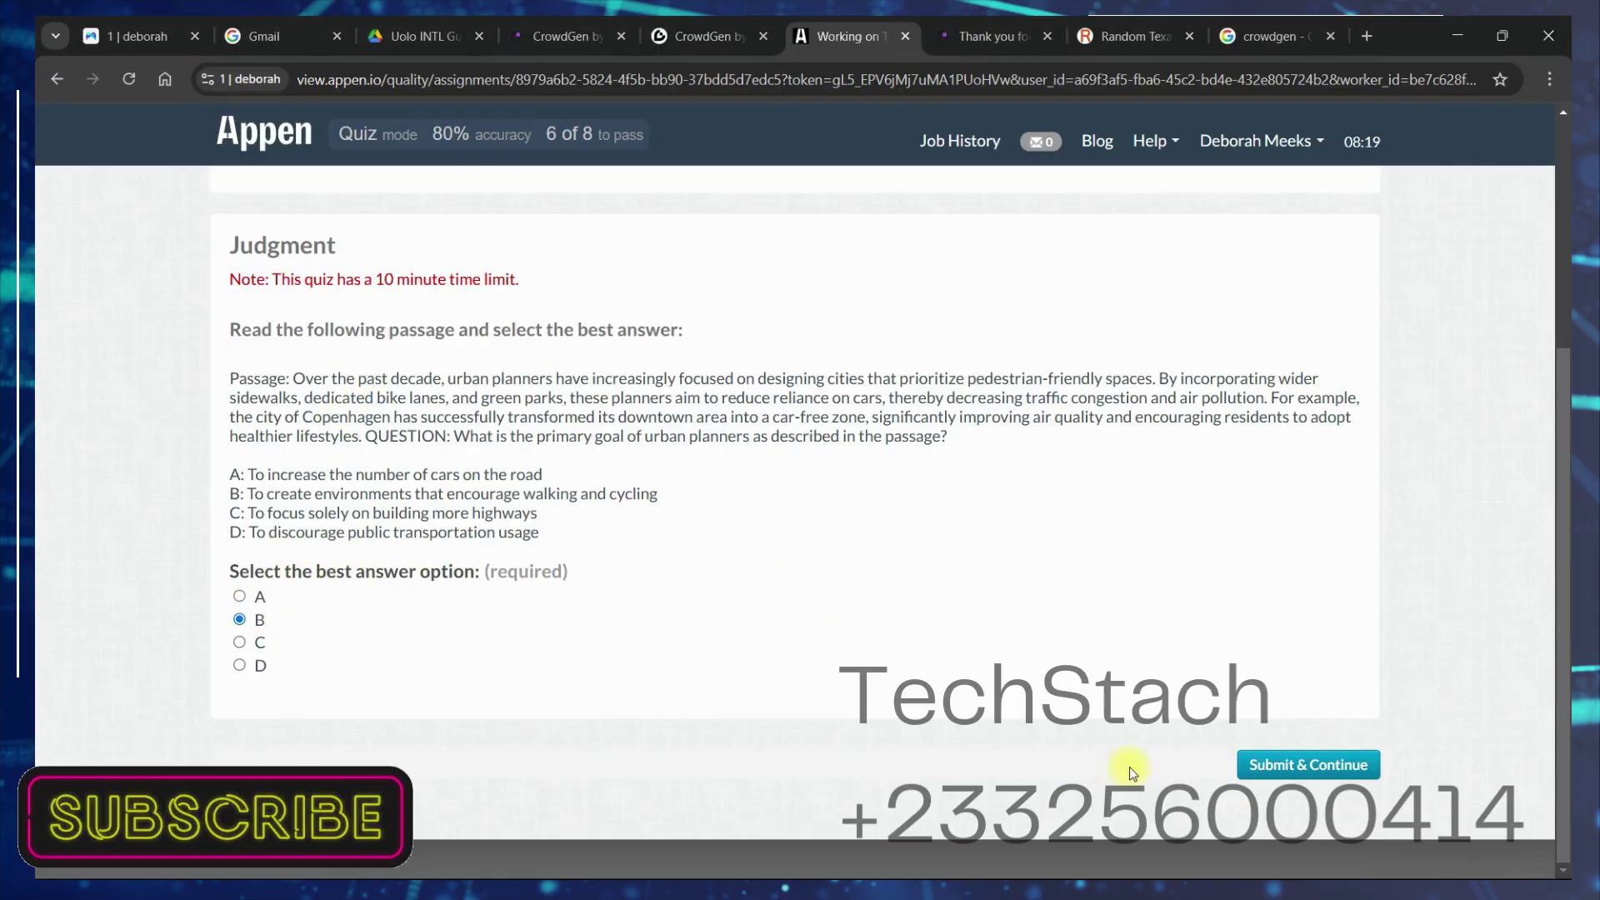
click(1269, 763)
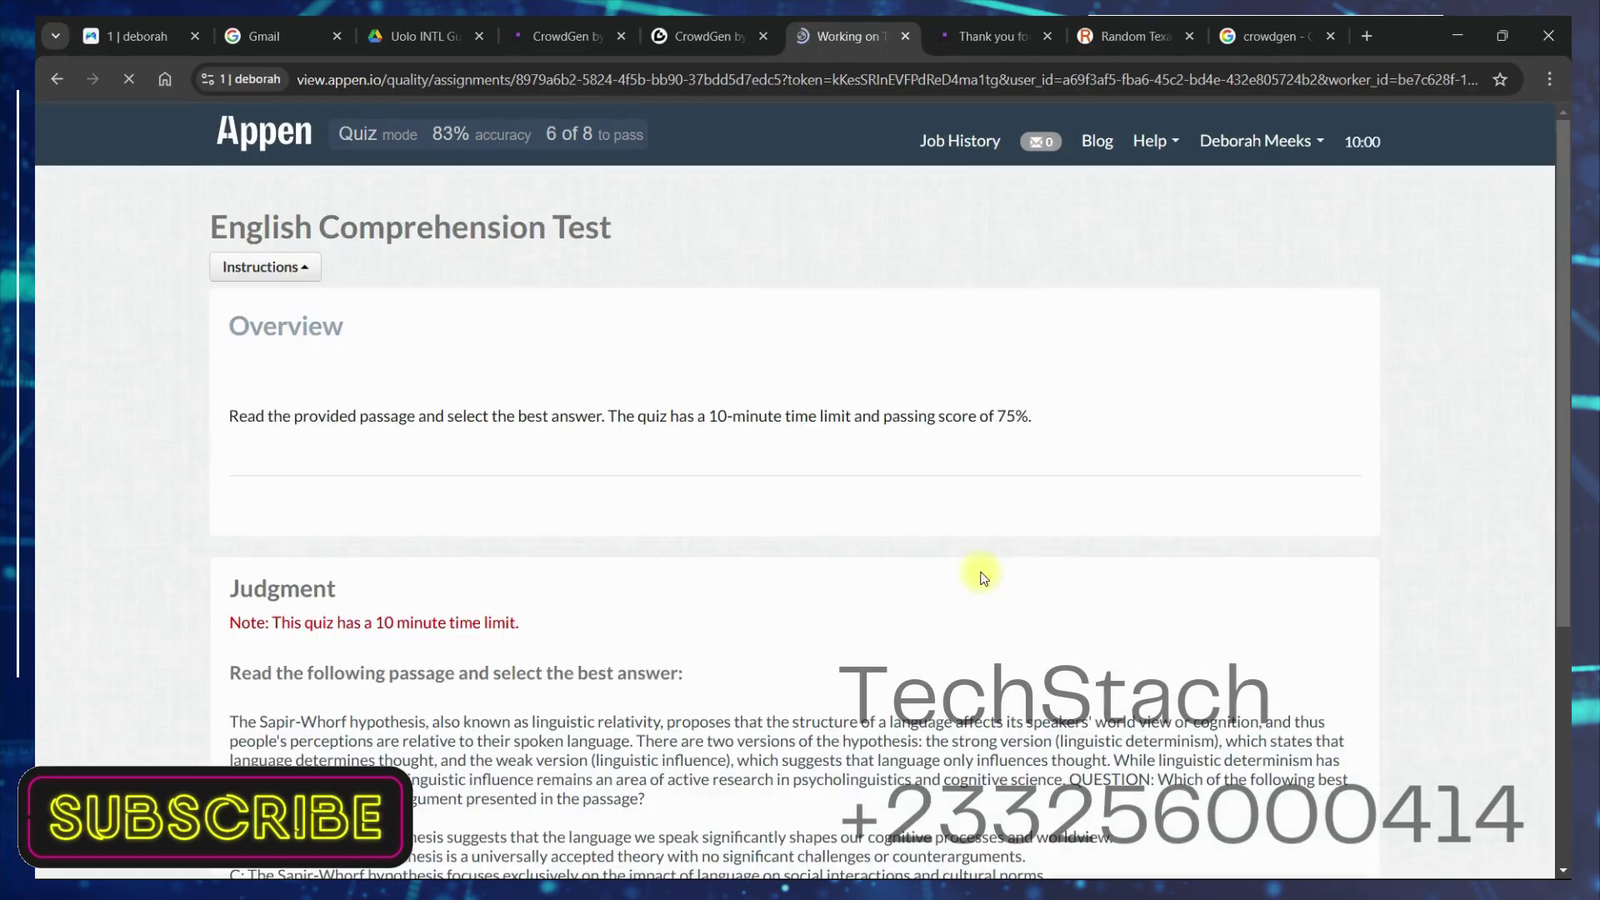
Step: Choose answer A for the central argument of the Sapir-Whorf hypothesis passage and submit it
scroll(1568, 537, down, 1)
scroll(1568, 538, down, 4)
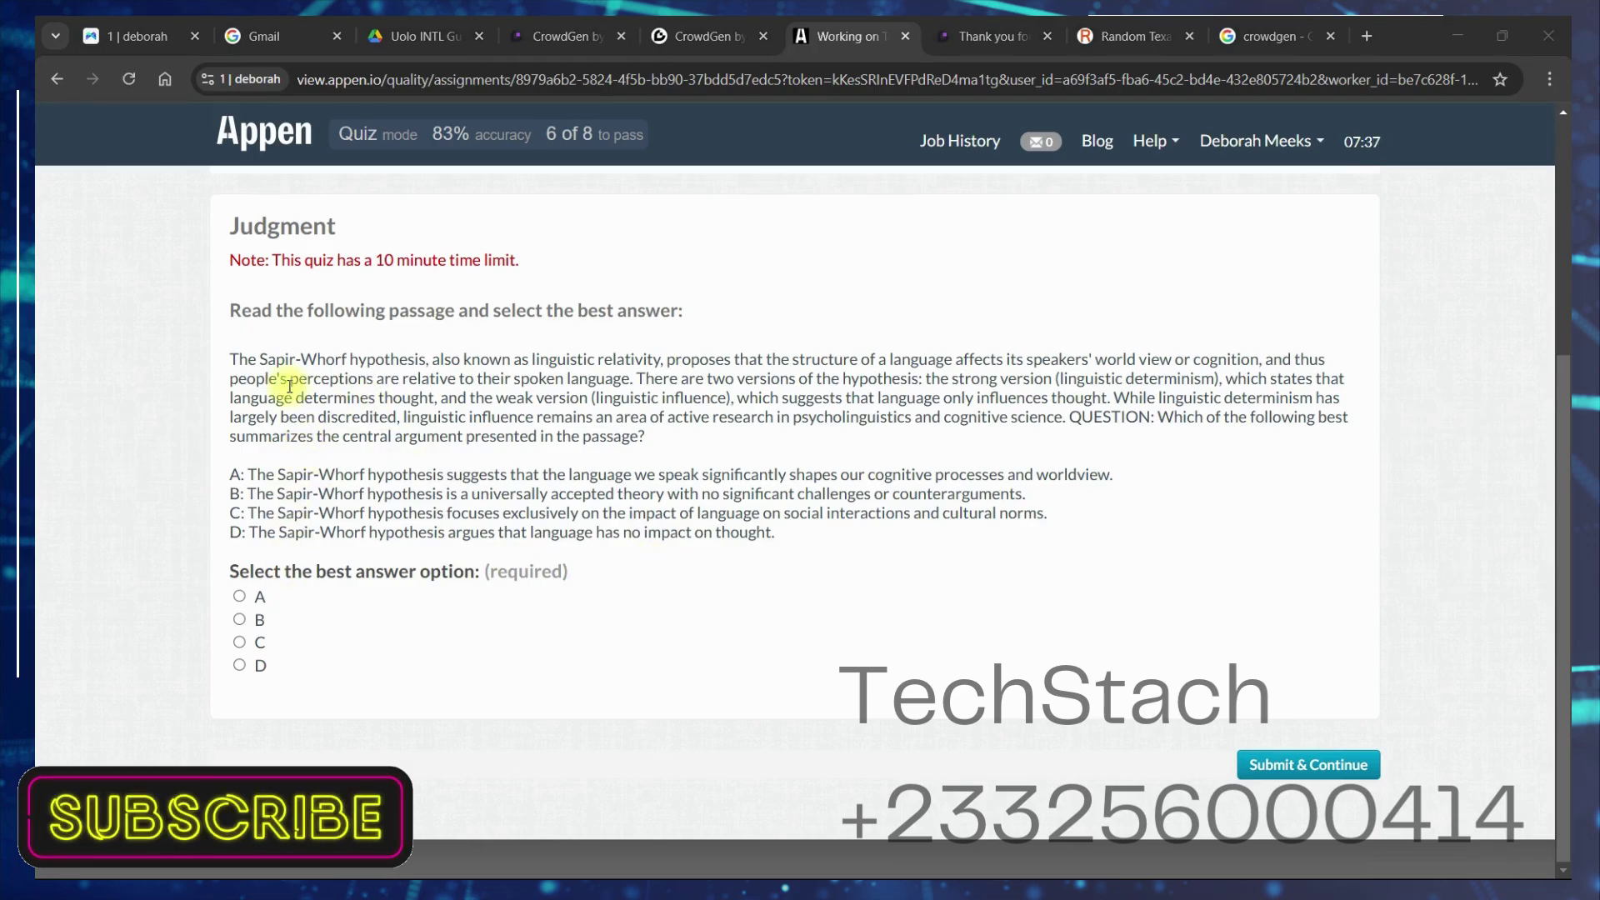
click(240, 597)
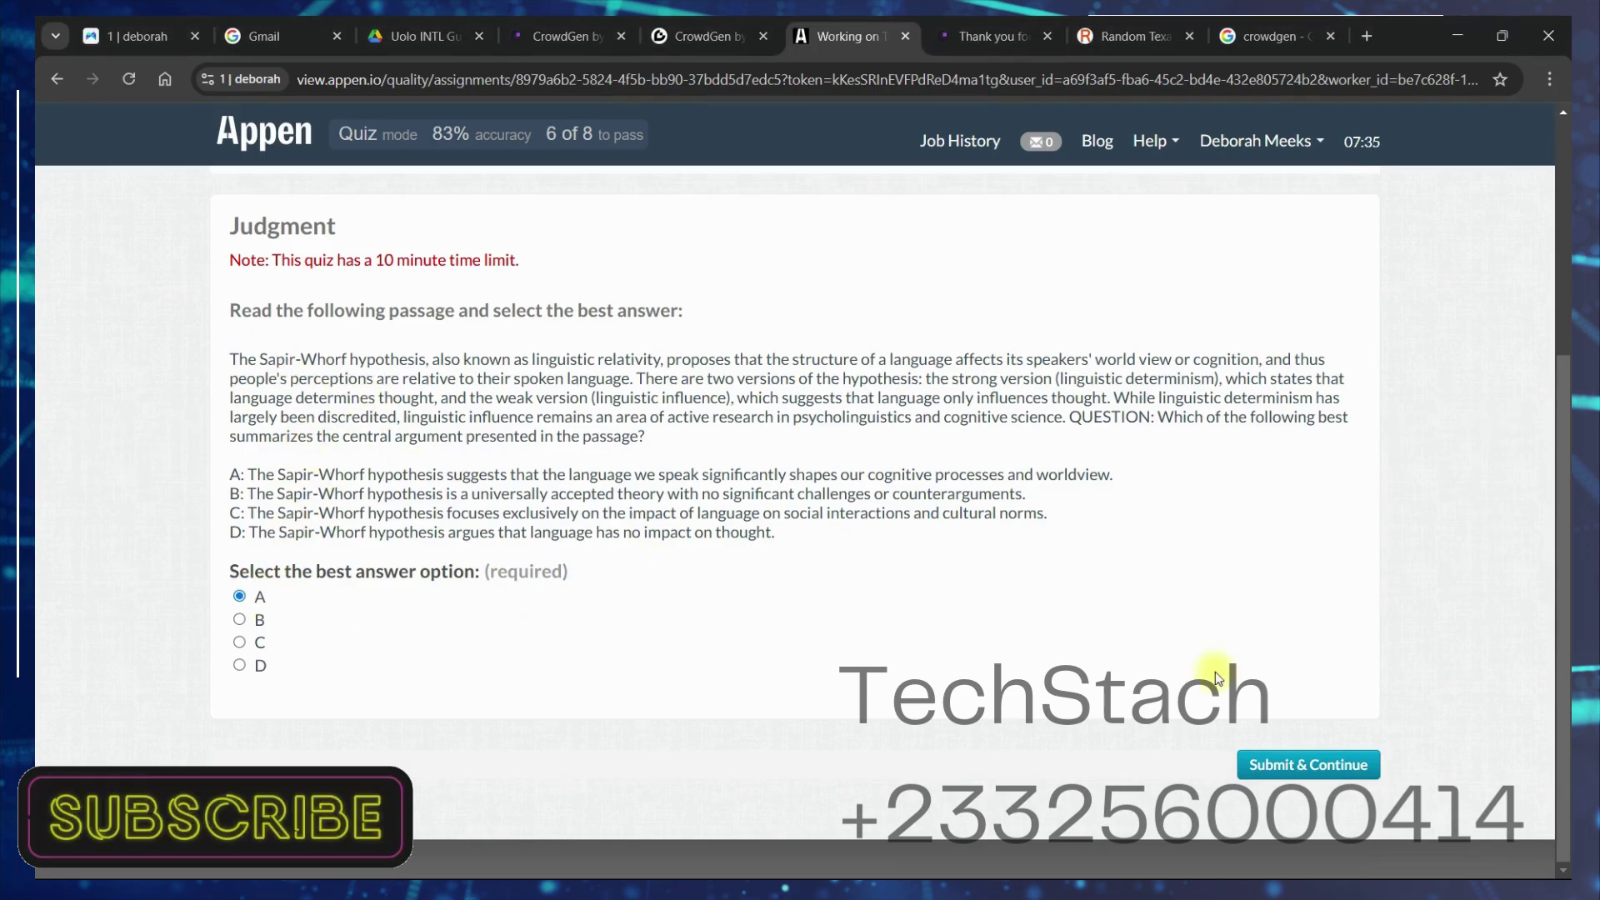
click(1300, 764)
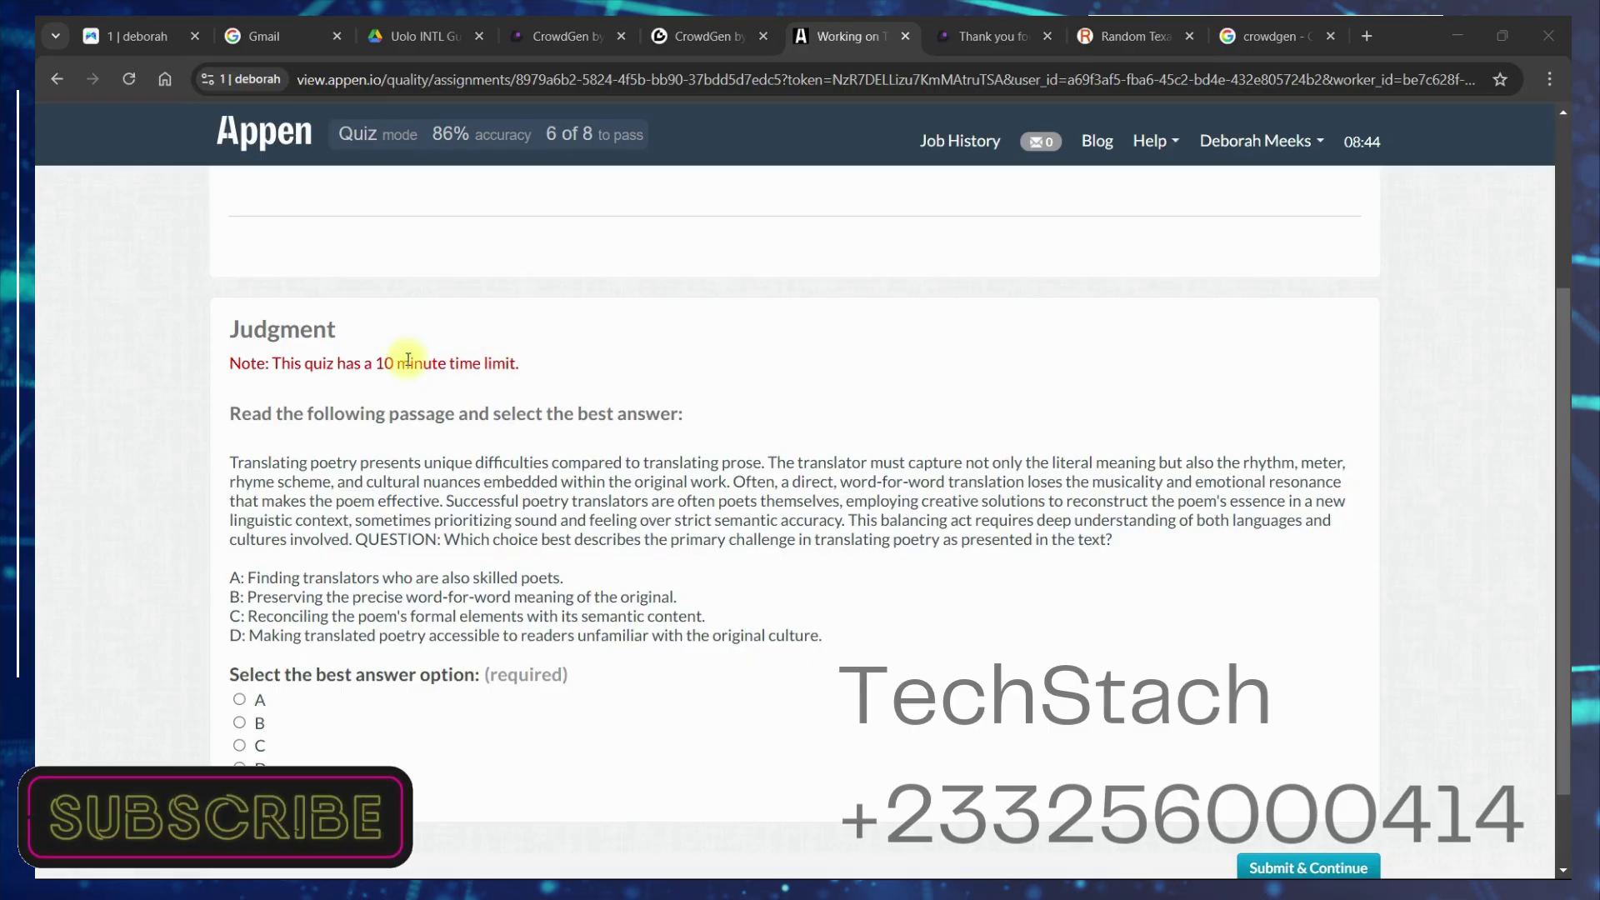
Step: Highlight option C in the poetry translation question, choose answer C for the primary challenge, and submit it
drag(233, 329, 417, 513)
click(416, 517)
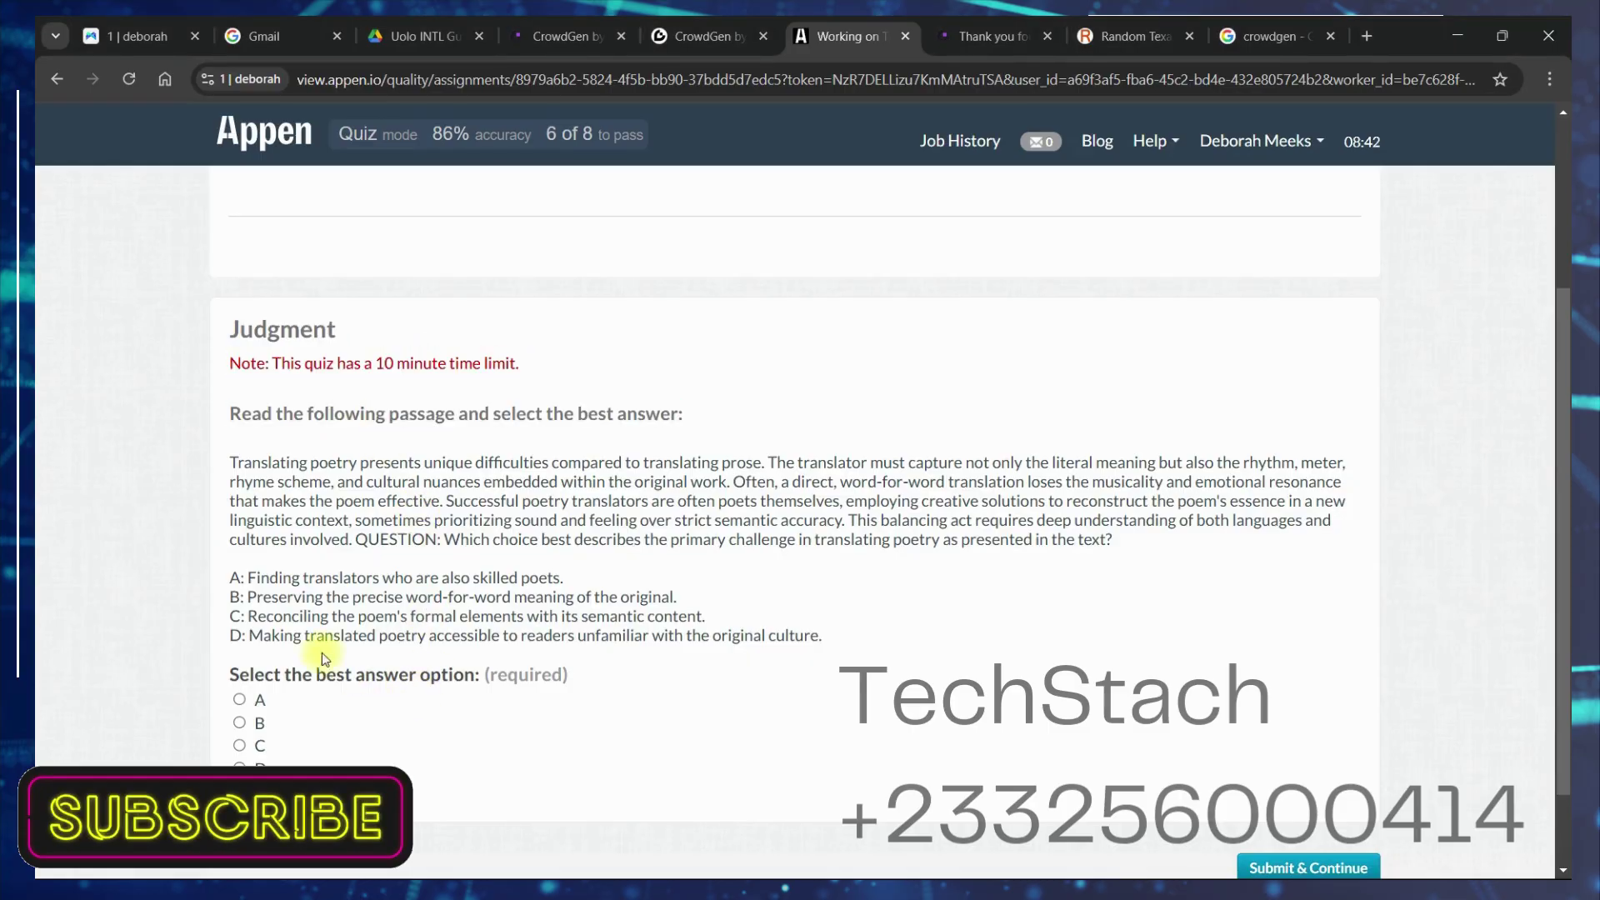
drag(229, 615, 706, 619)
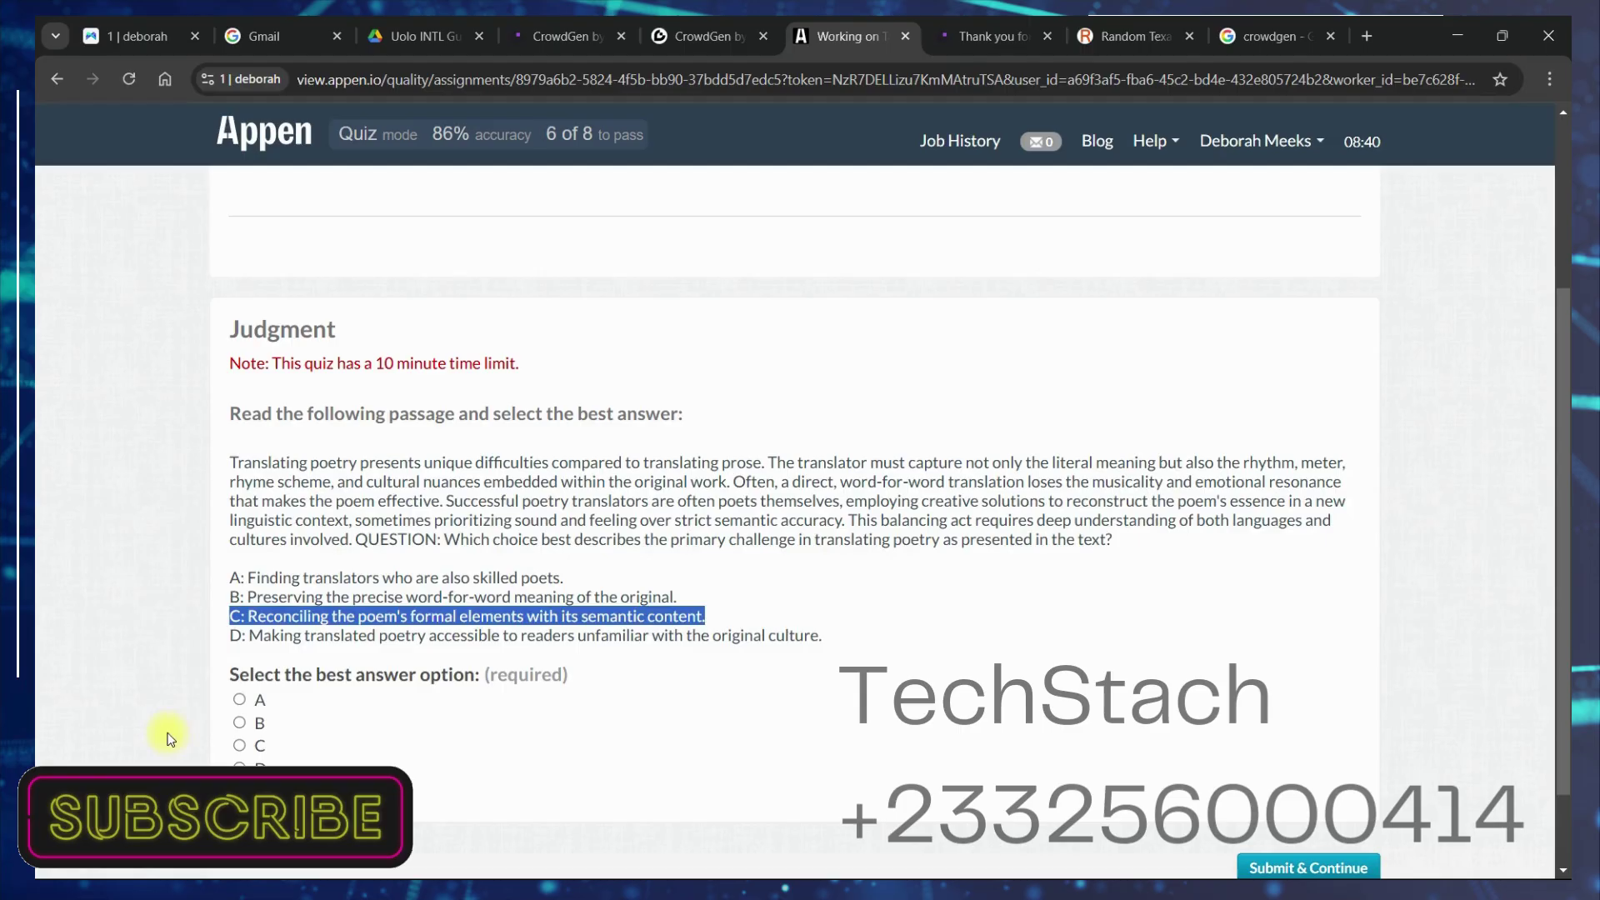
click(239, 745)
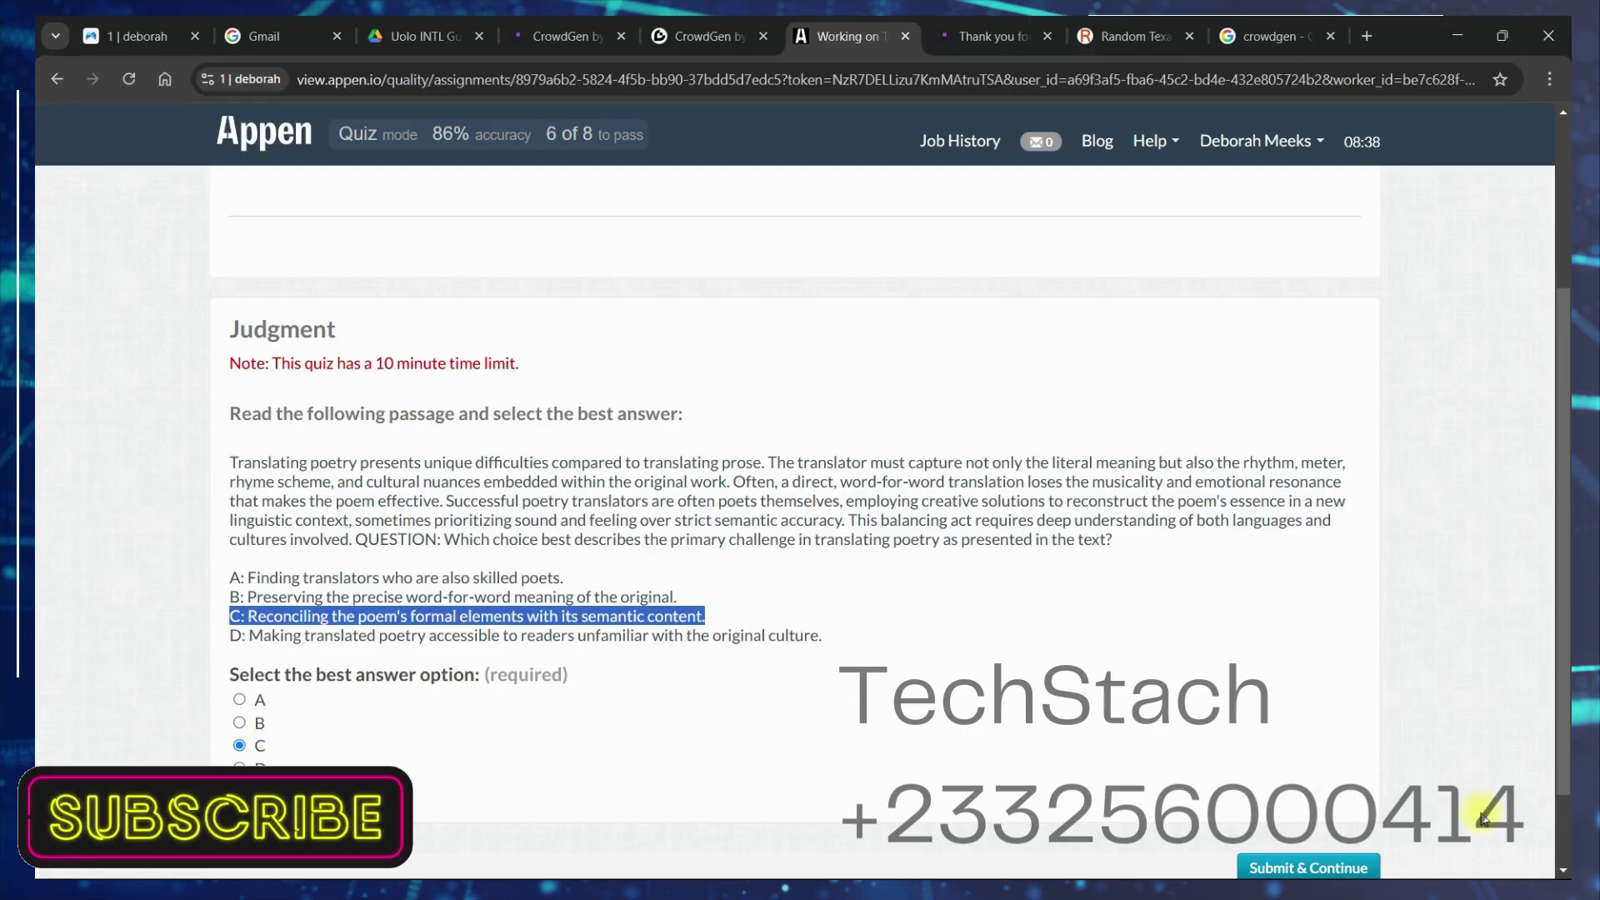
scroll(1229, 801, down, 1)
click(1288, 765)
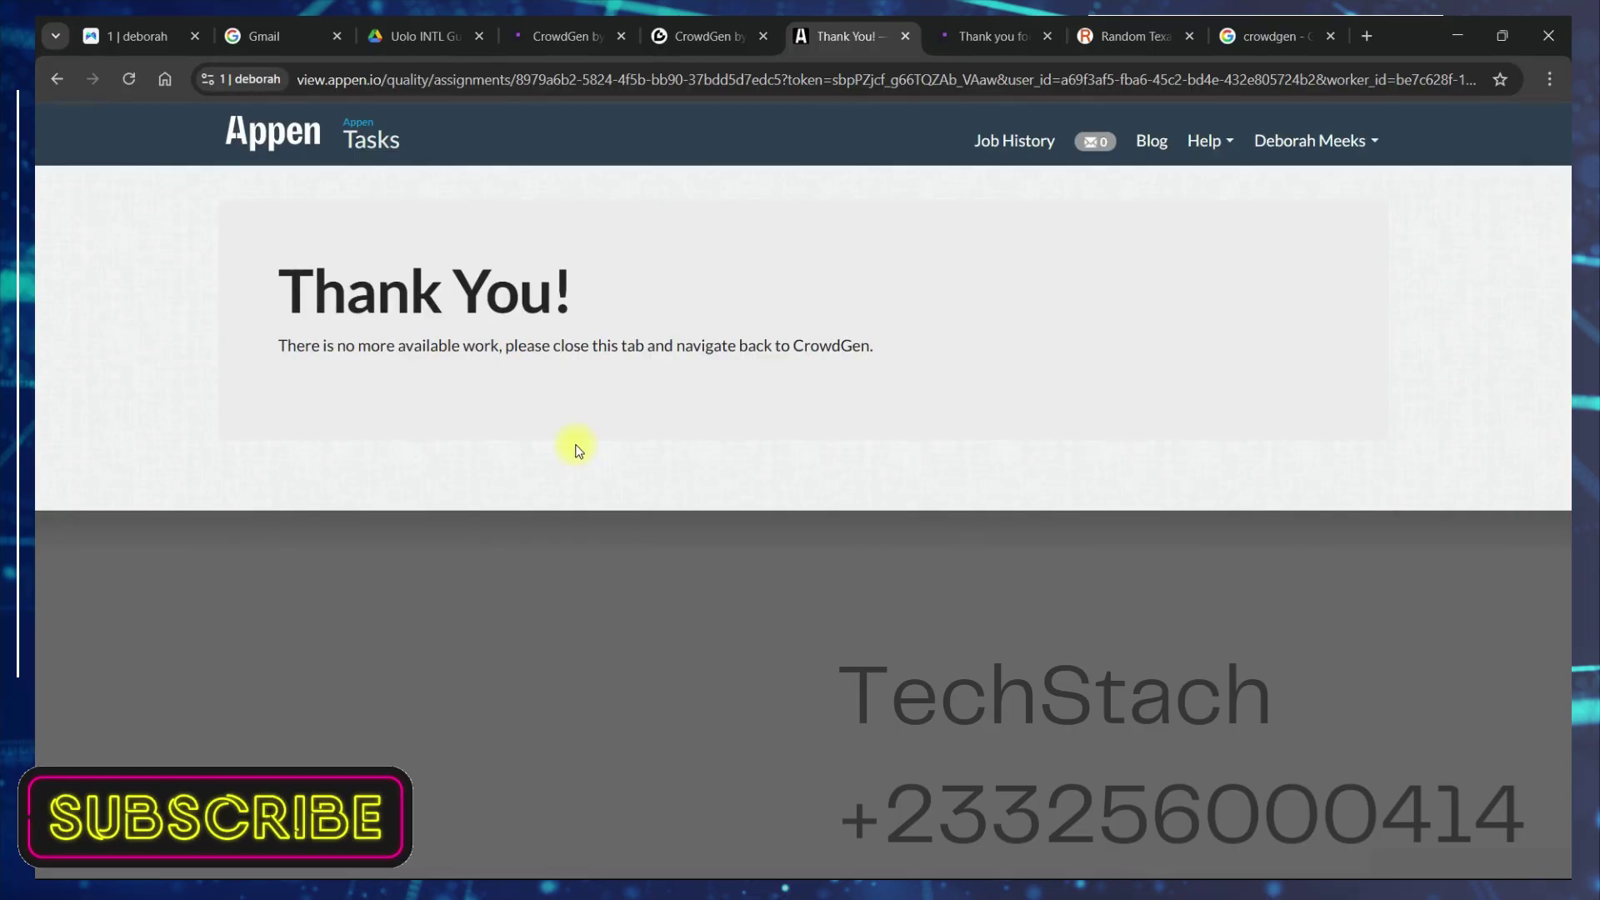
Step: Switch from the finished quiz to CrowdGen and return from the English Comprehension Test page to the project's Qualifications page
drag(988, 368, 747, 385)
click(619, 208)
click(691, 38)
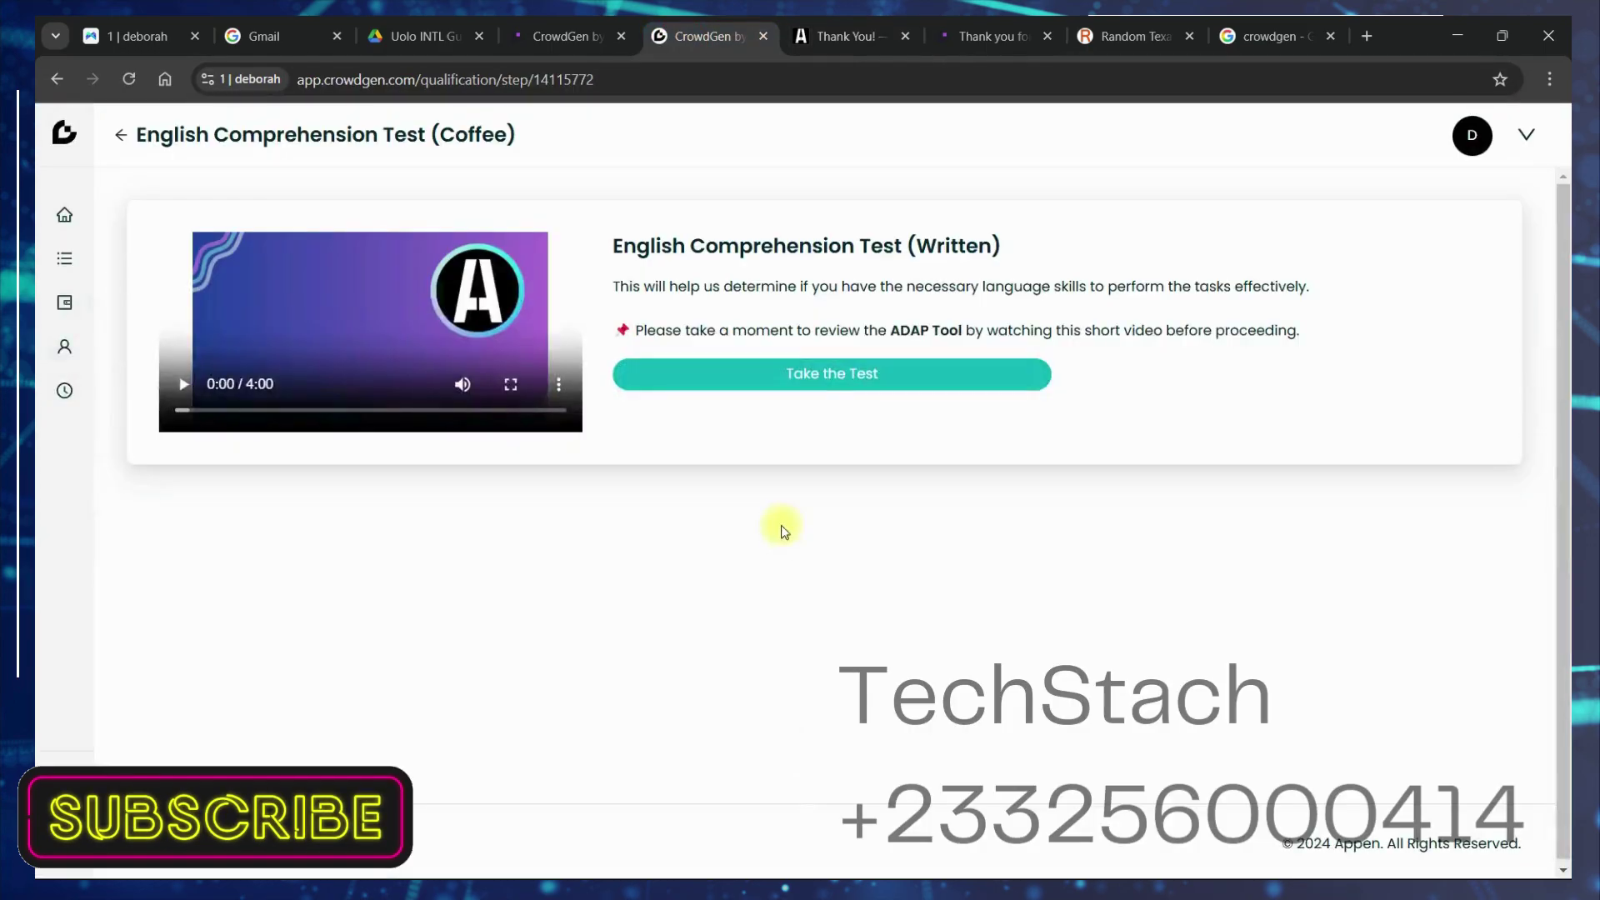
click(247, 133)
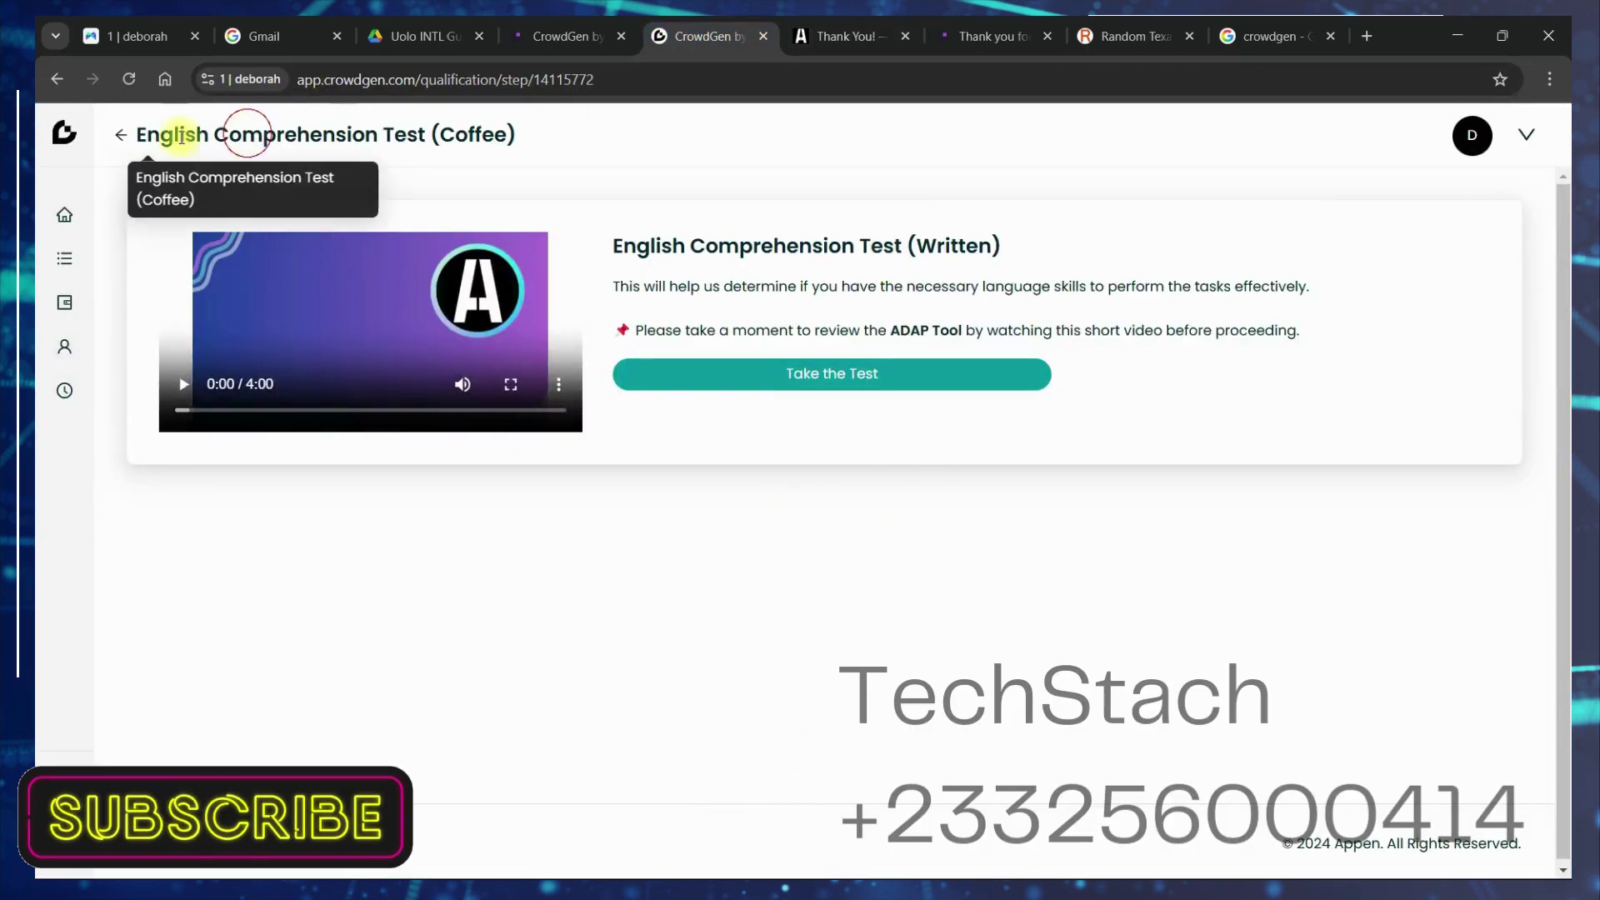
click(119, 135)
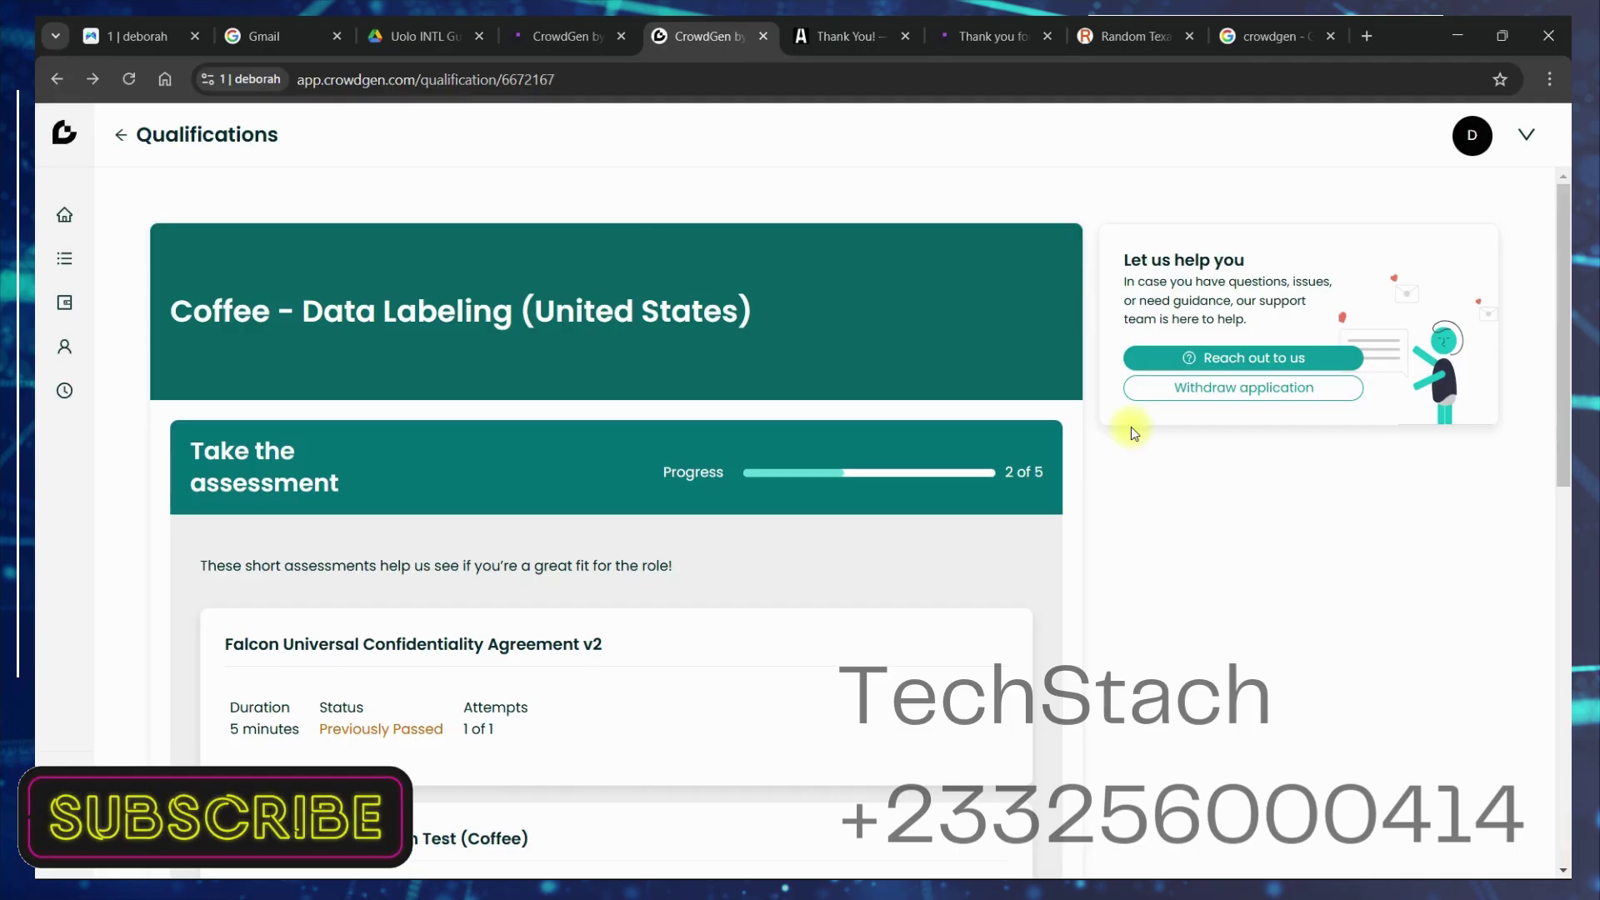
Step: Check the status of the English Comprehension Test (Coffee) and the English Proficiency Test (Coffee) in the assessment list
scroll(1558, 358, down, 6)
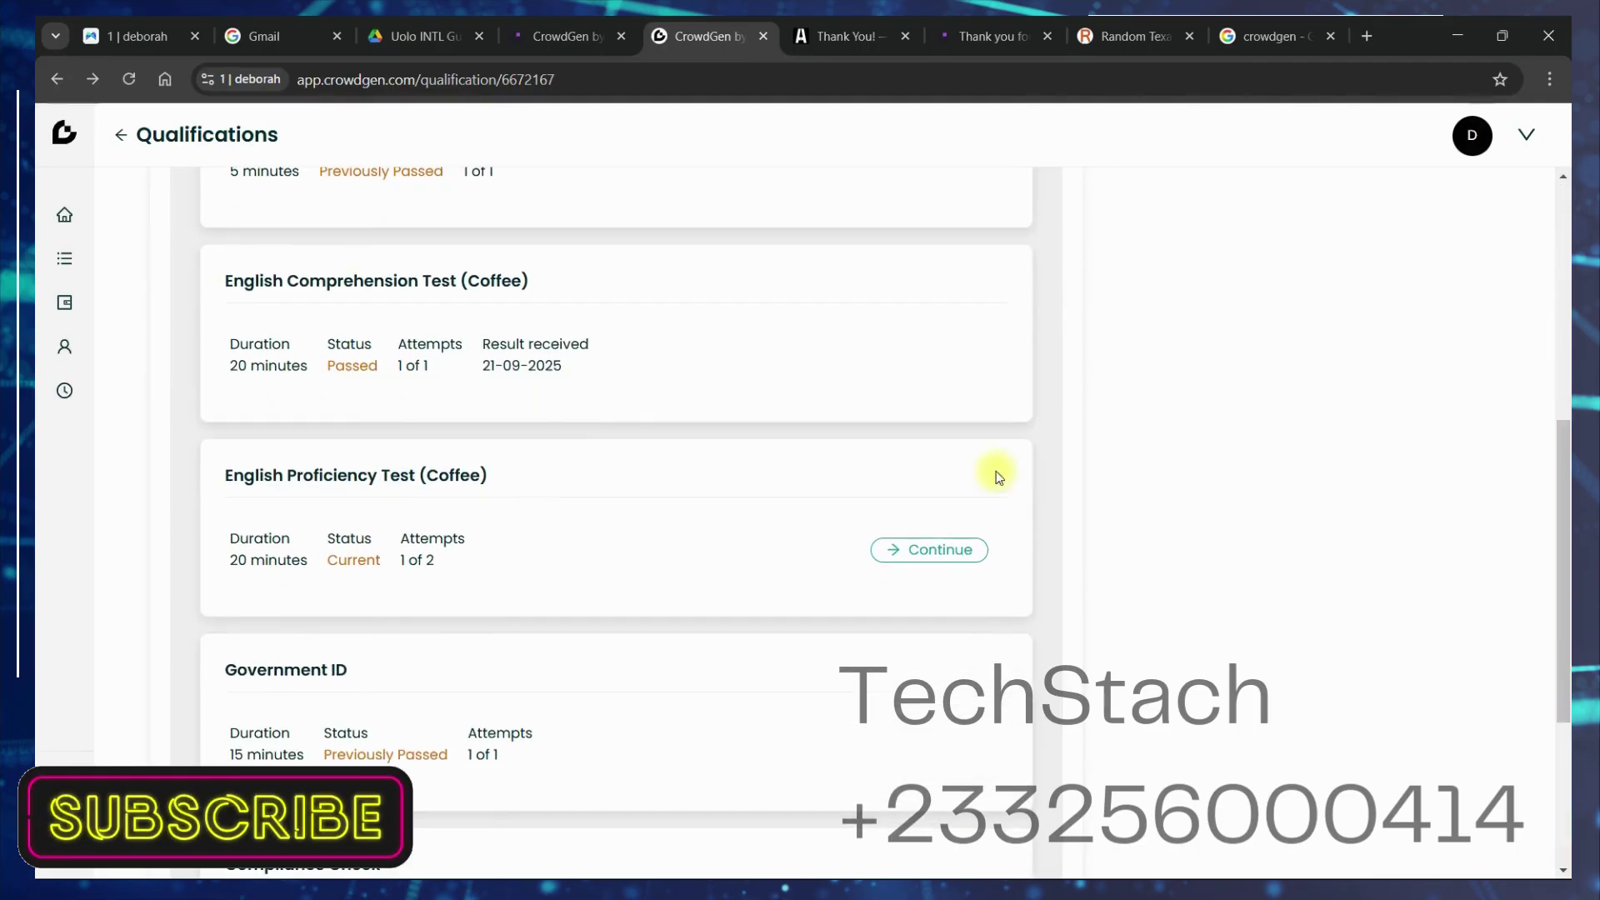
drag(593, 364, 211, 242)
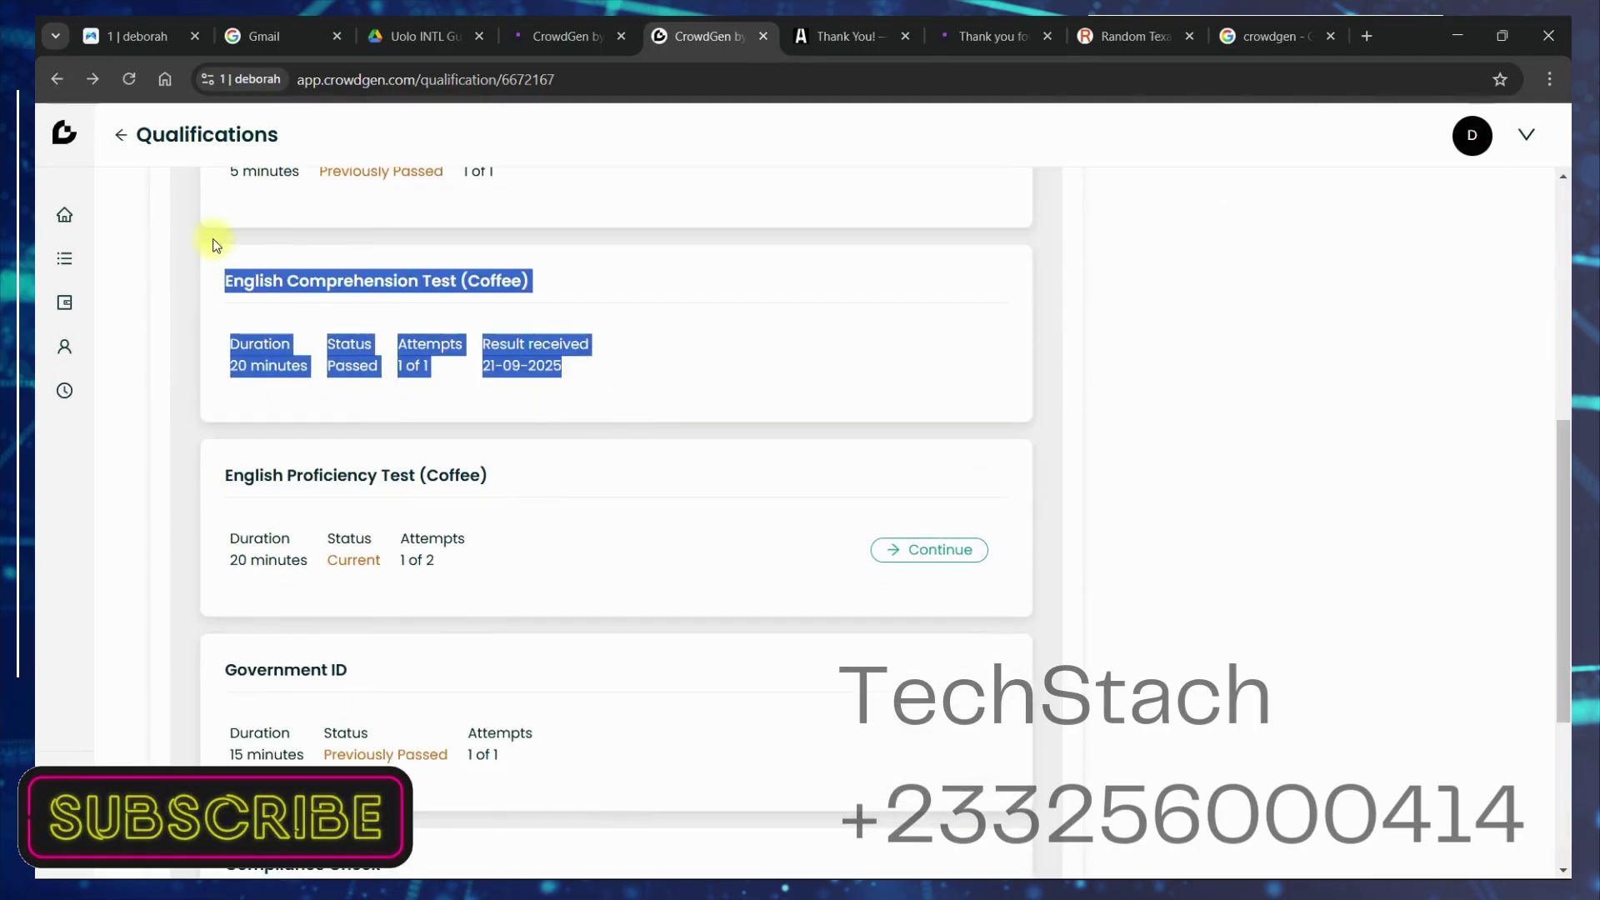
click(336, 372)
drag(330, 366, 377, 364)
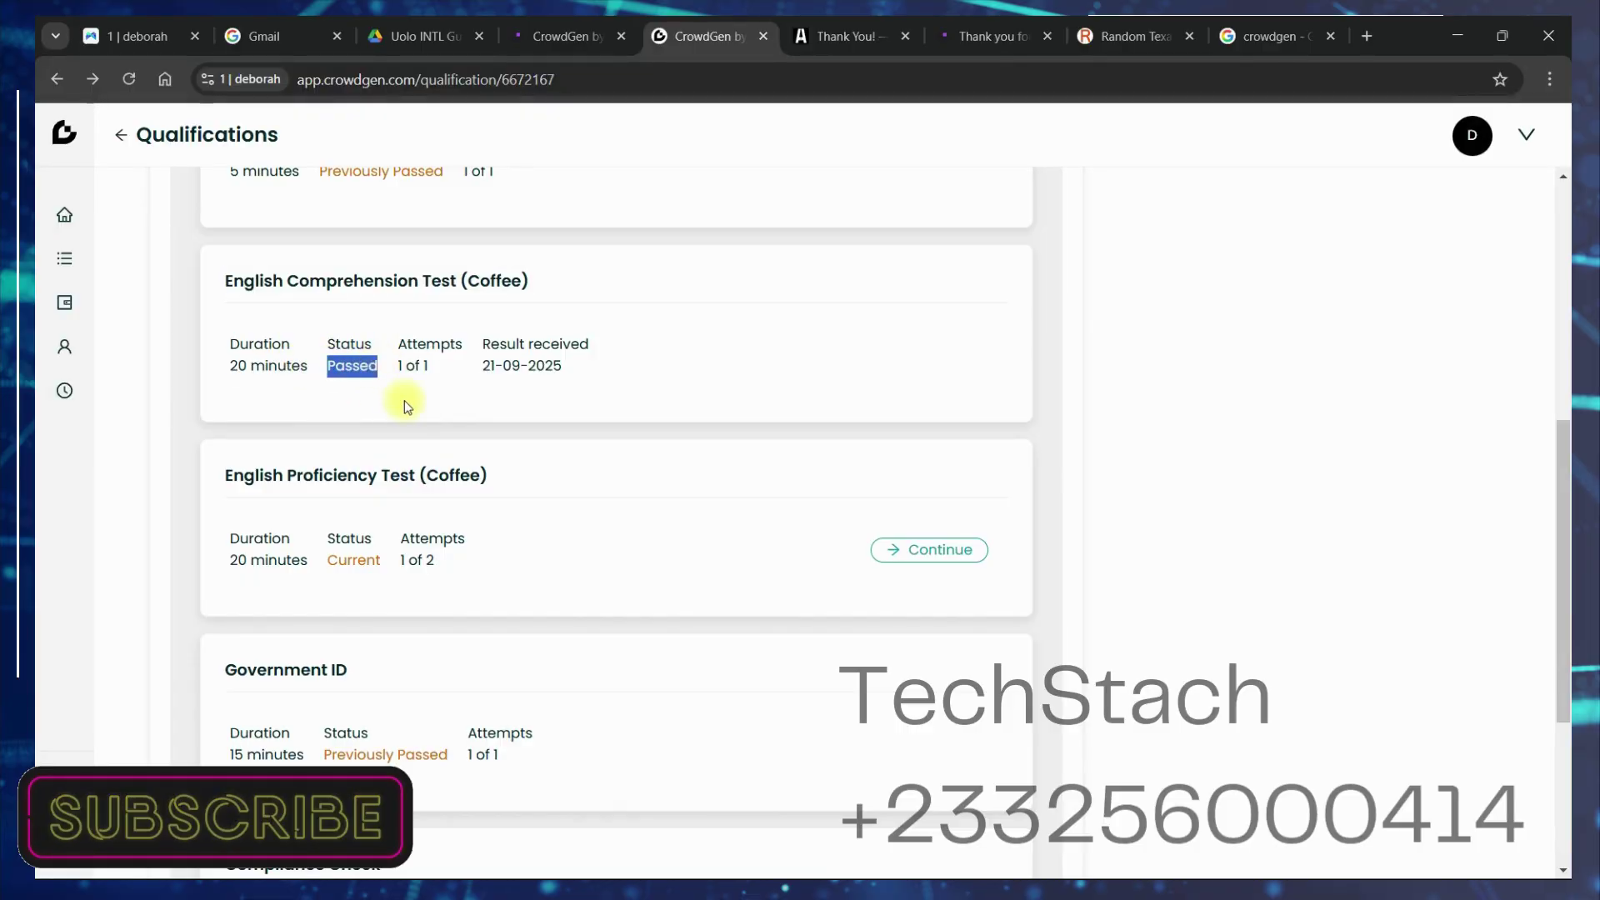
drag(561, 378, 233, 271)
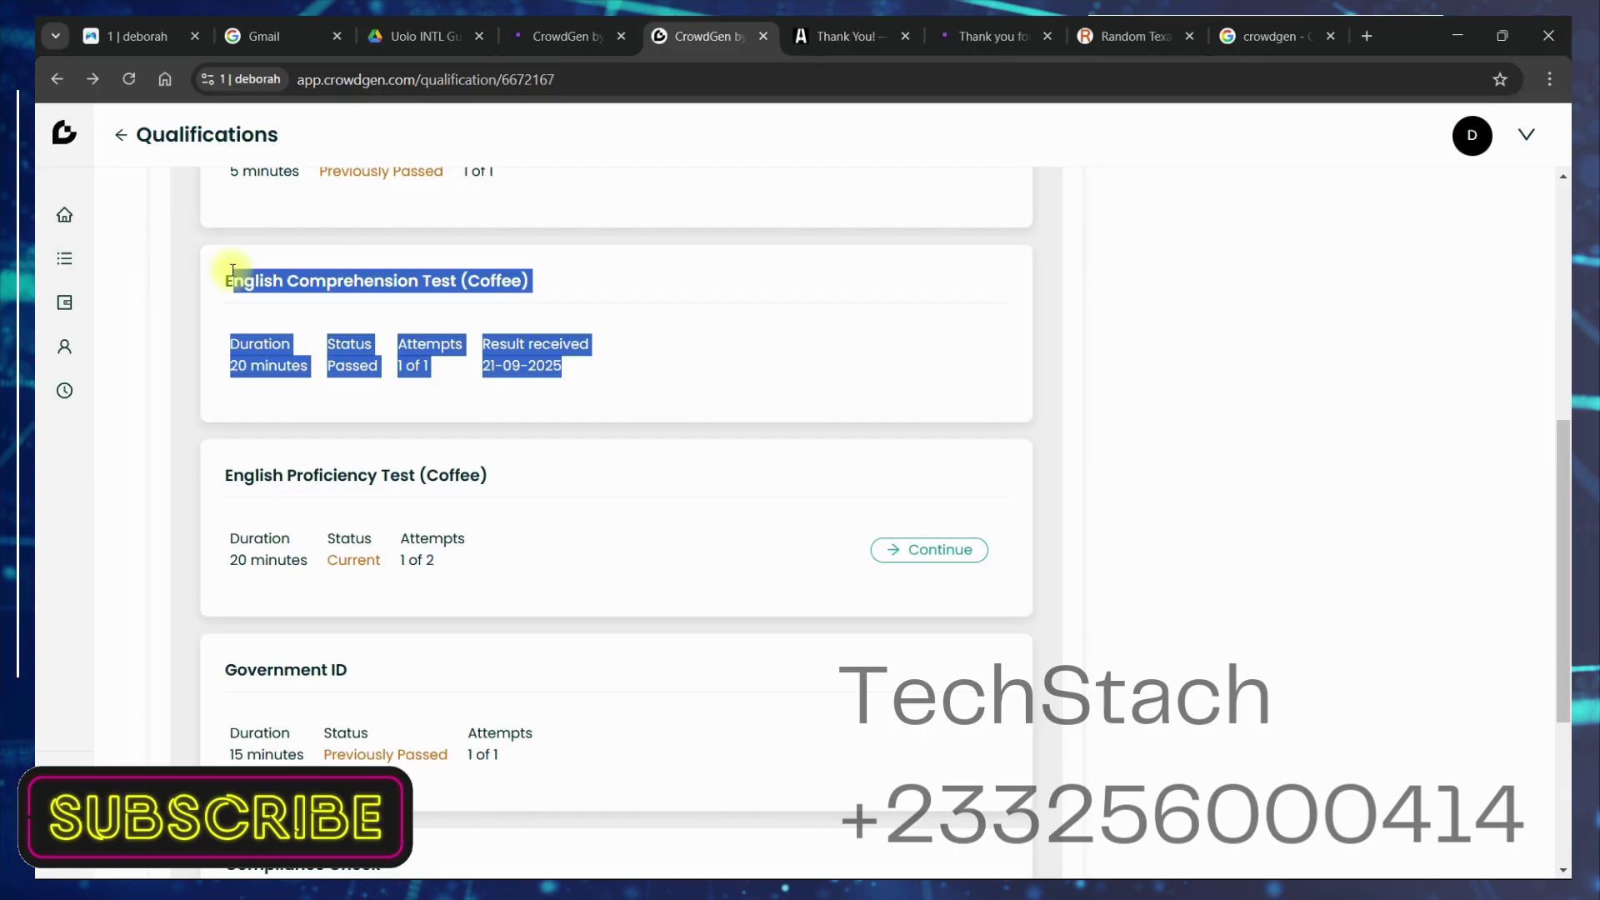
click(368, 491)
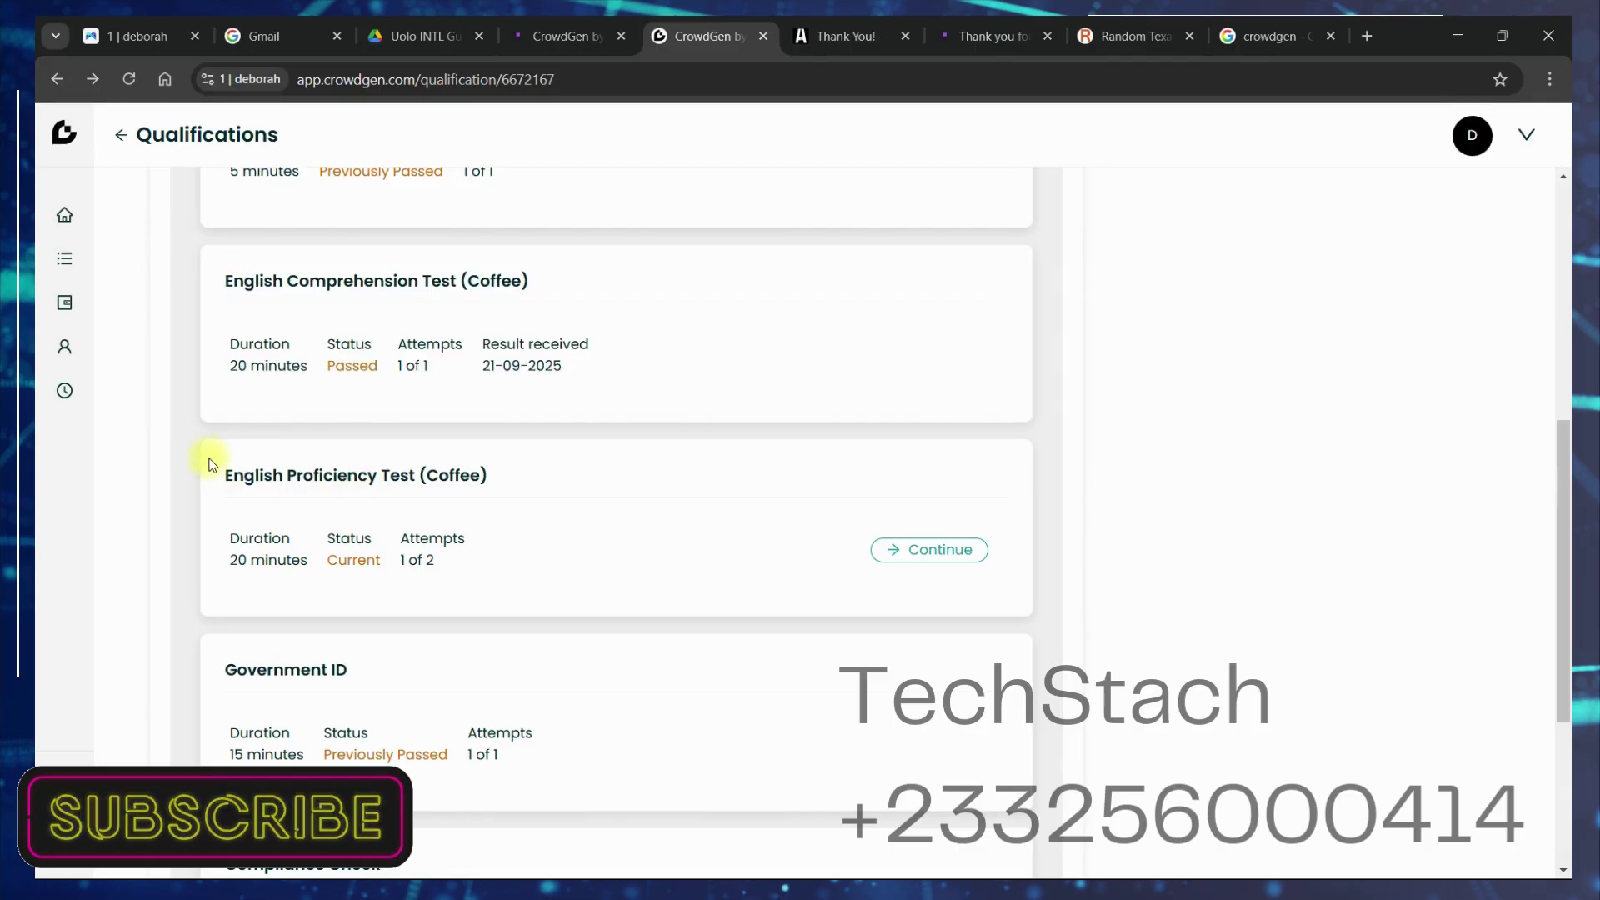
drag(229, 471, 514, 482)
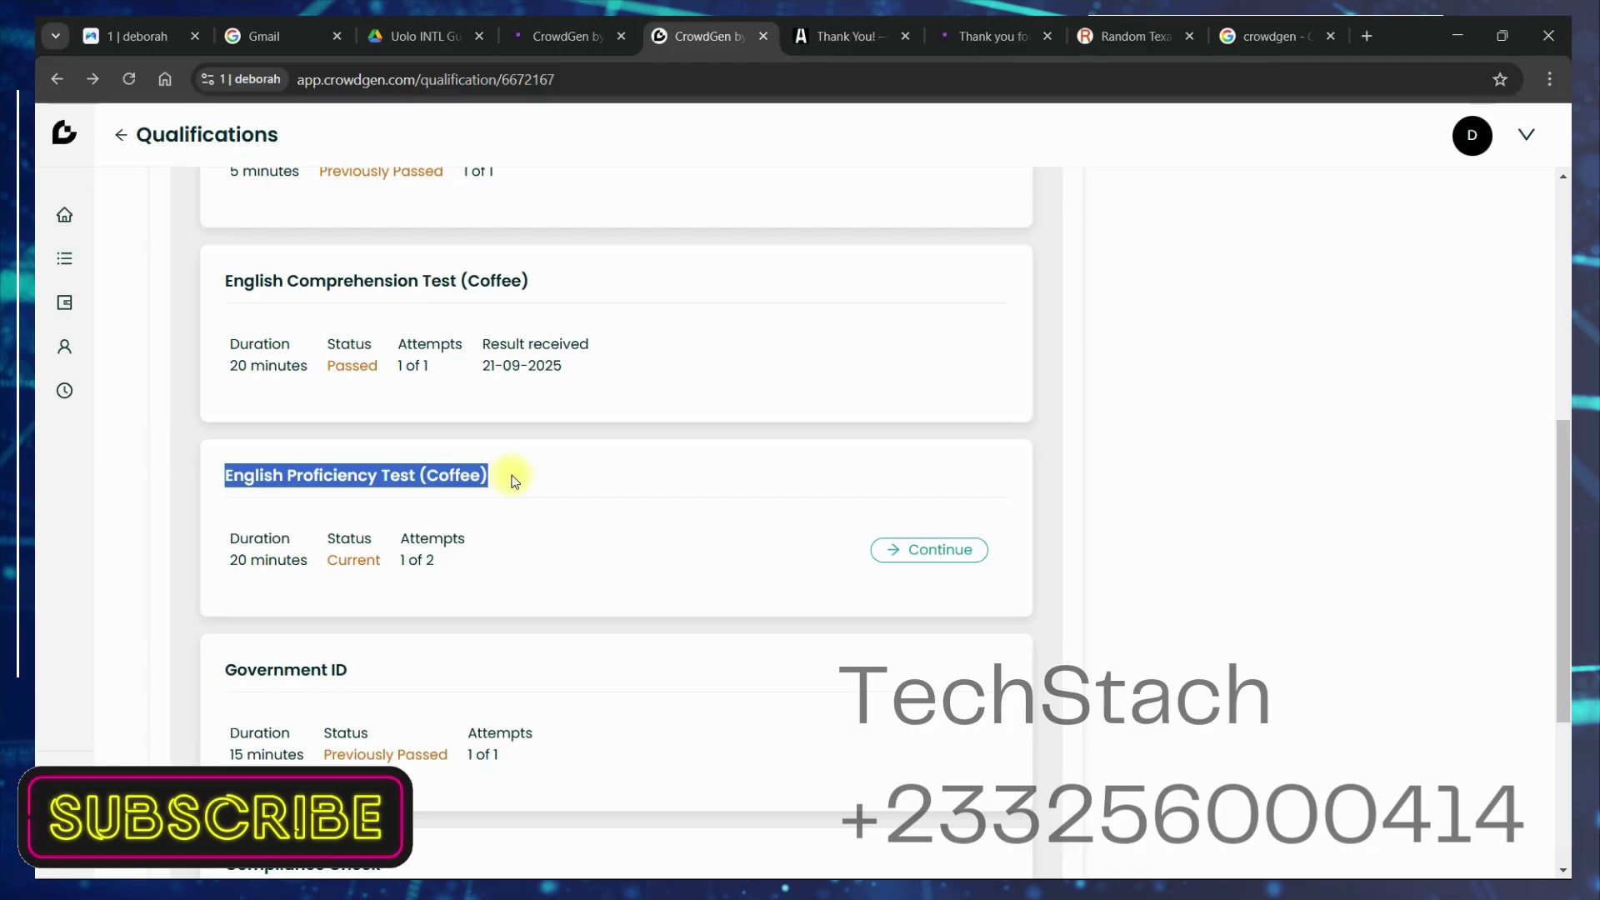
click(515, 531)
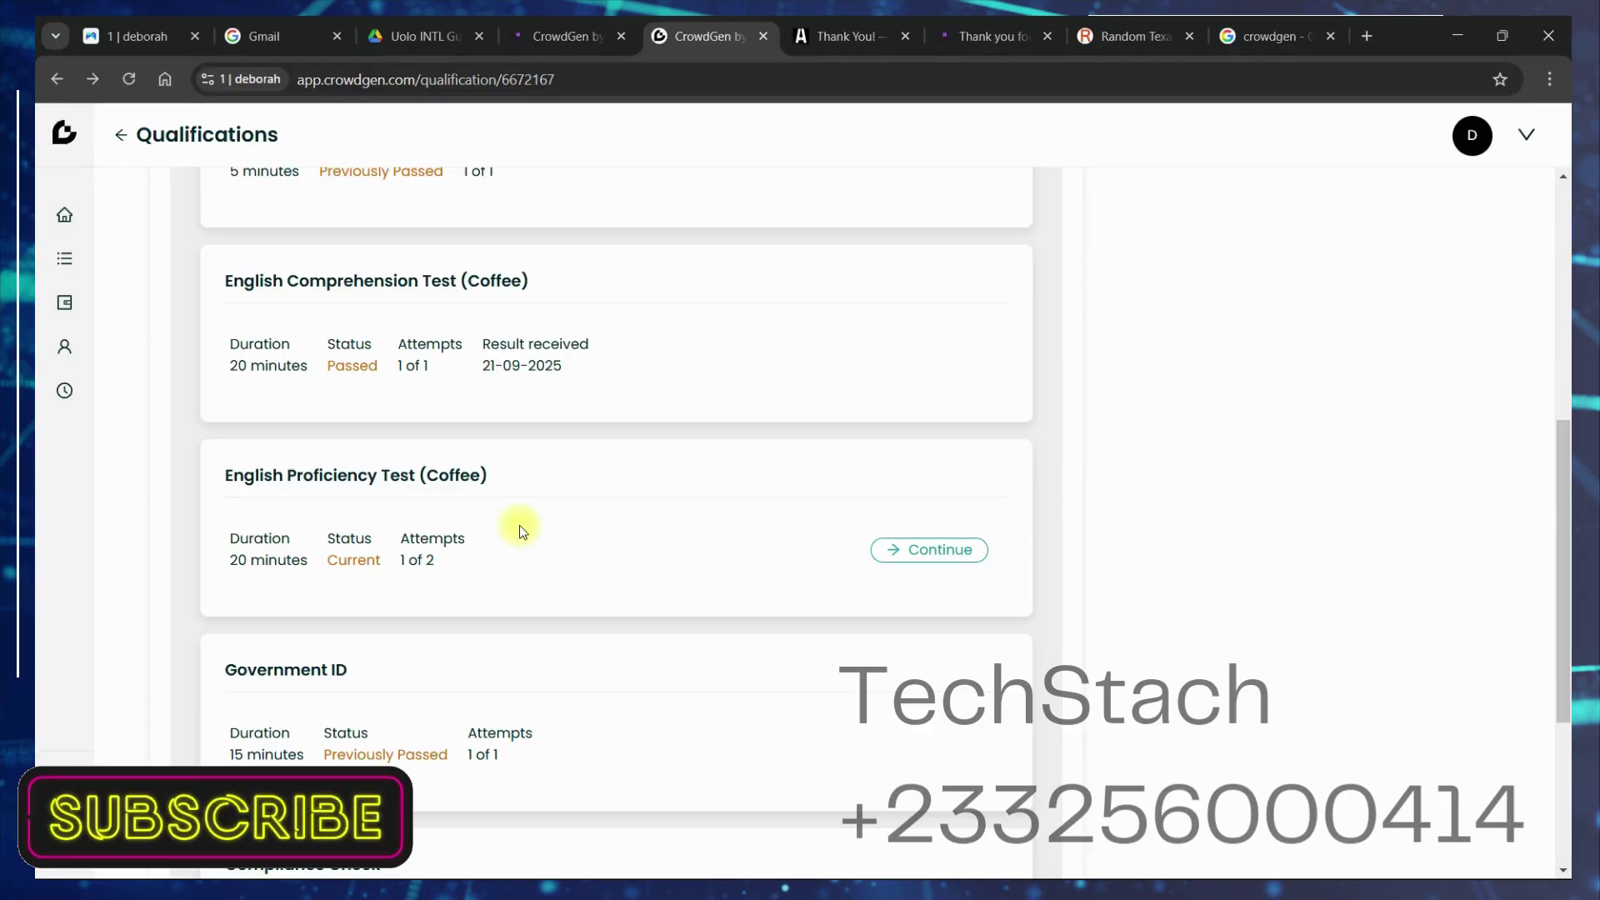
Step: Start the English Proficiency Test (Coffee), turning on Memory Saver and allowing microphone access while visiting the site
click(953, 563)
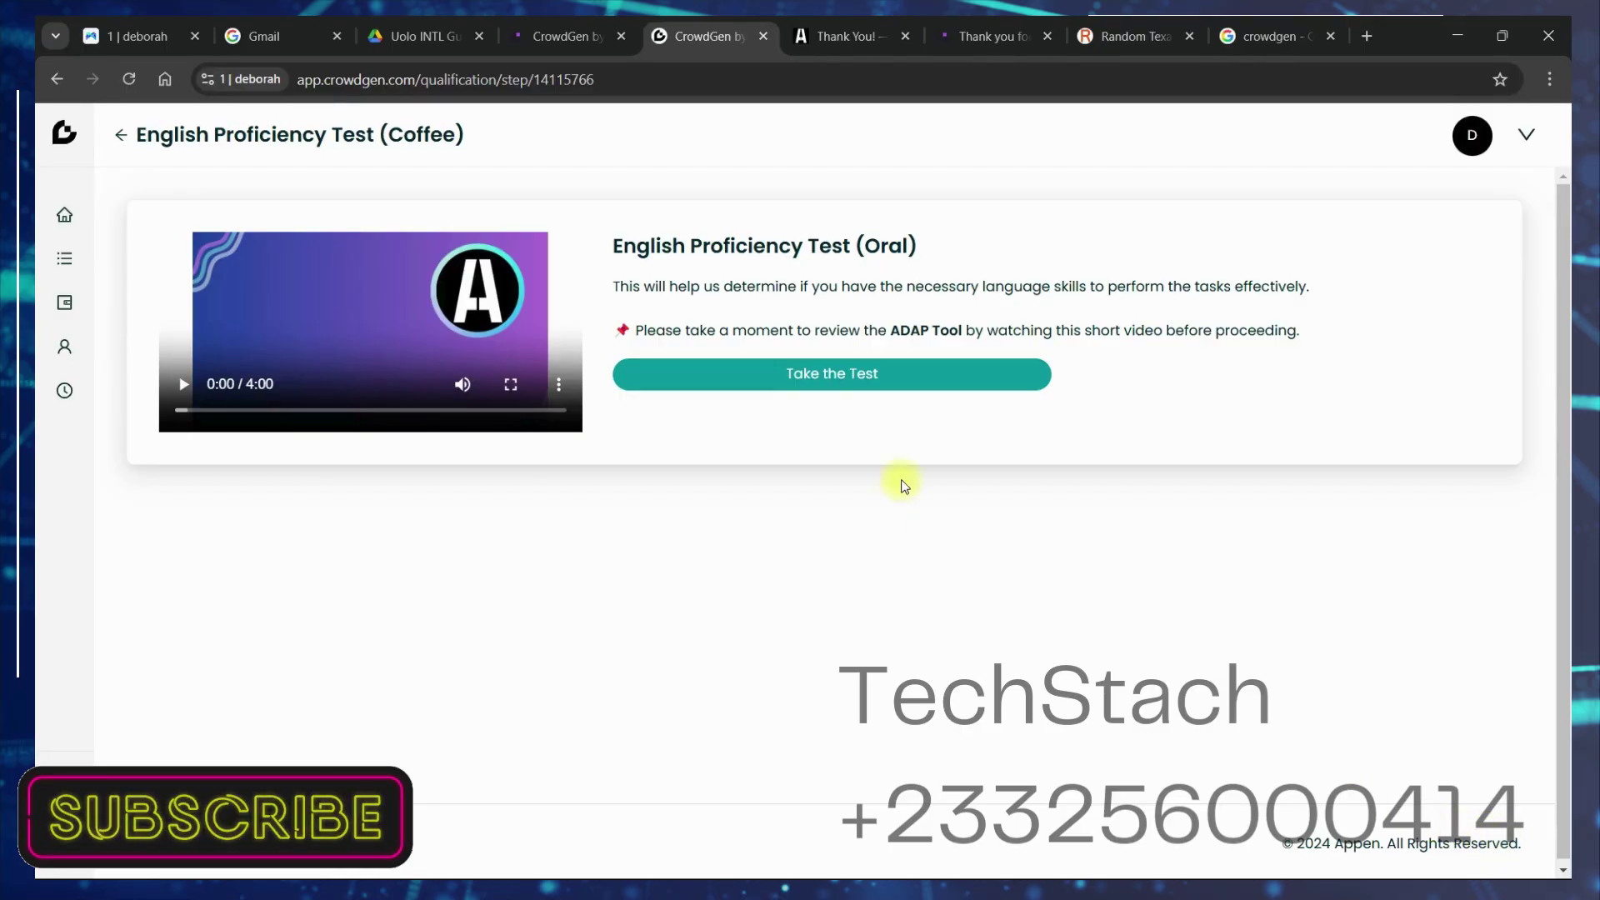
click(814, 373)
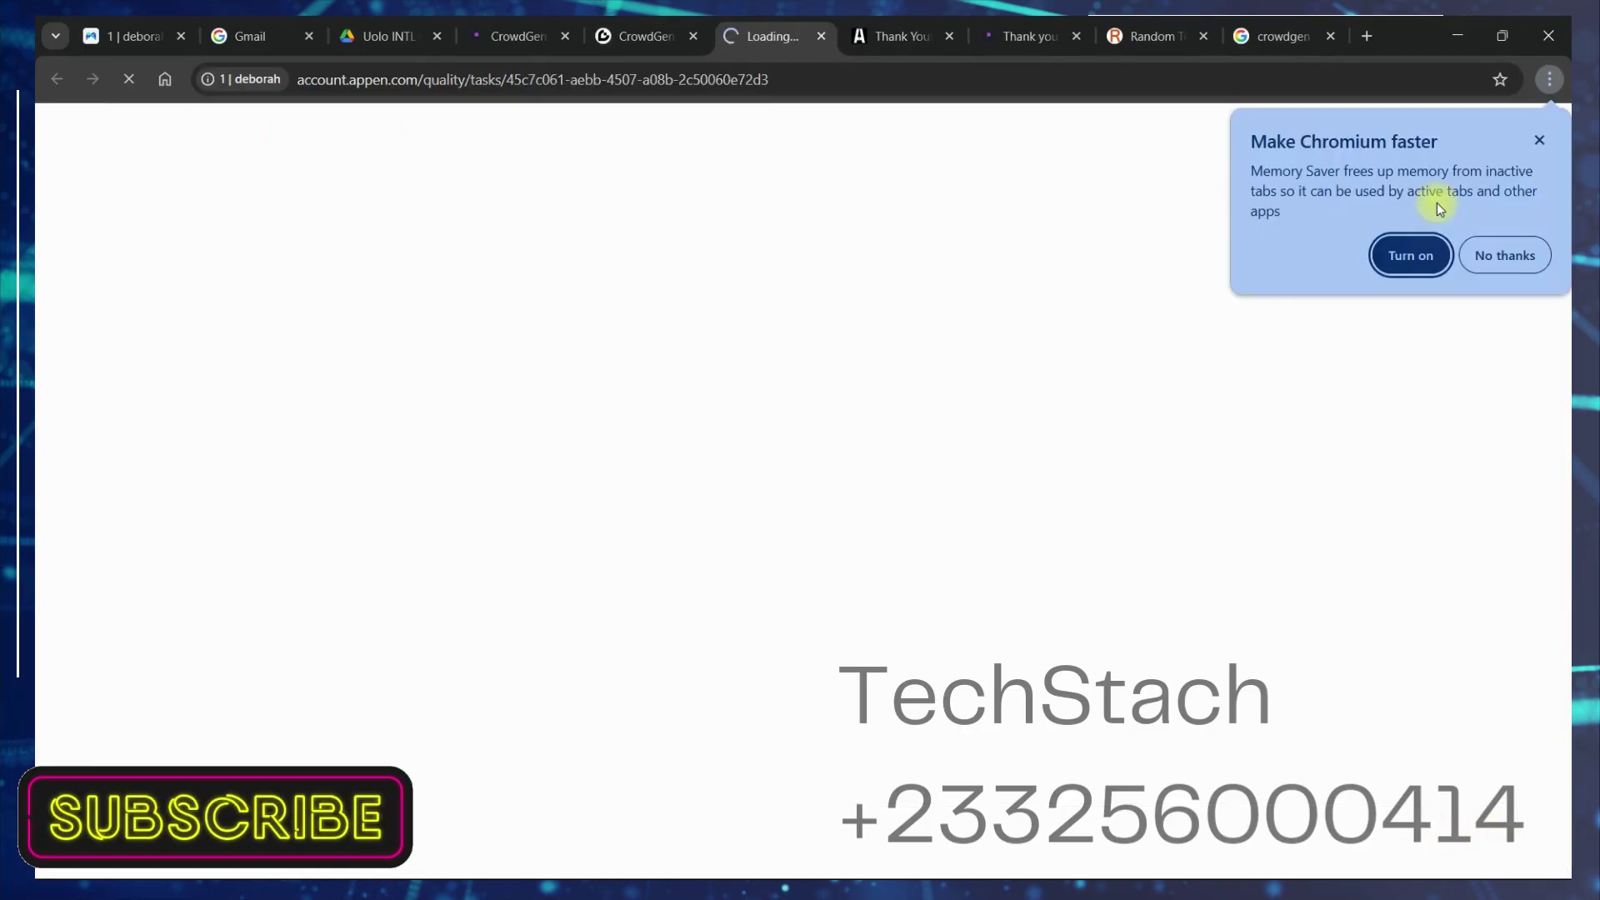
click(1413, 254)
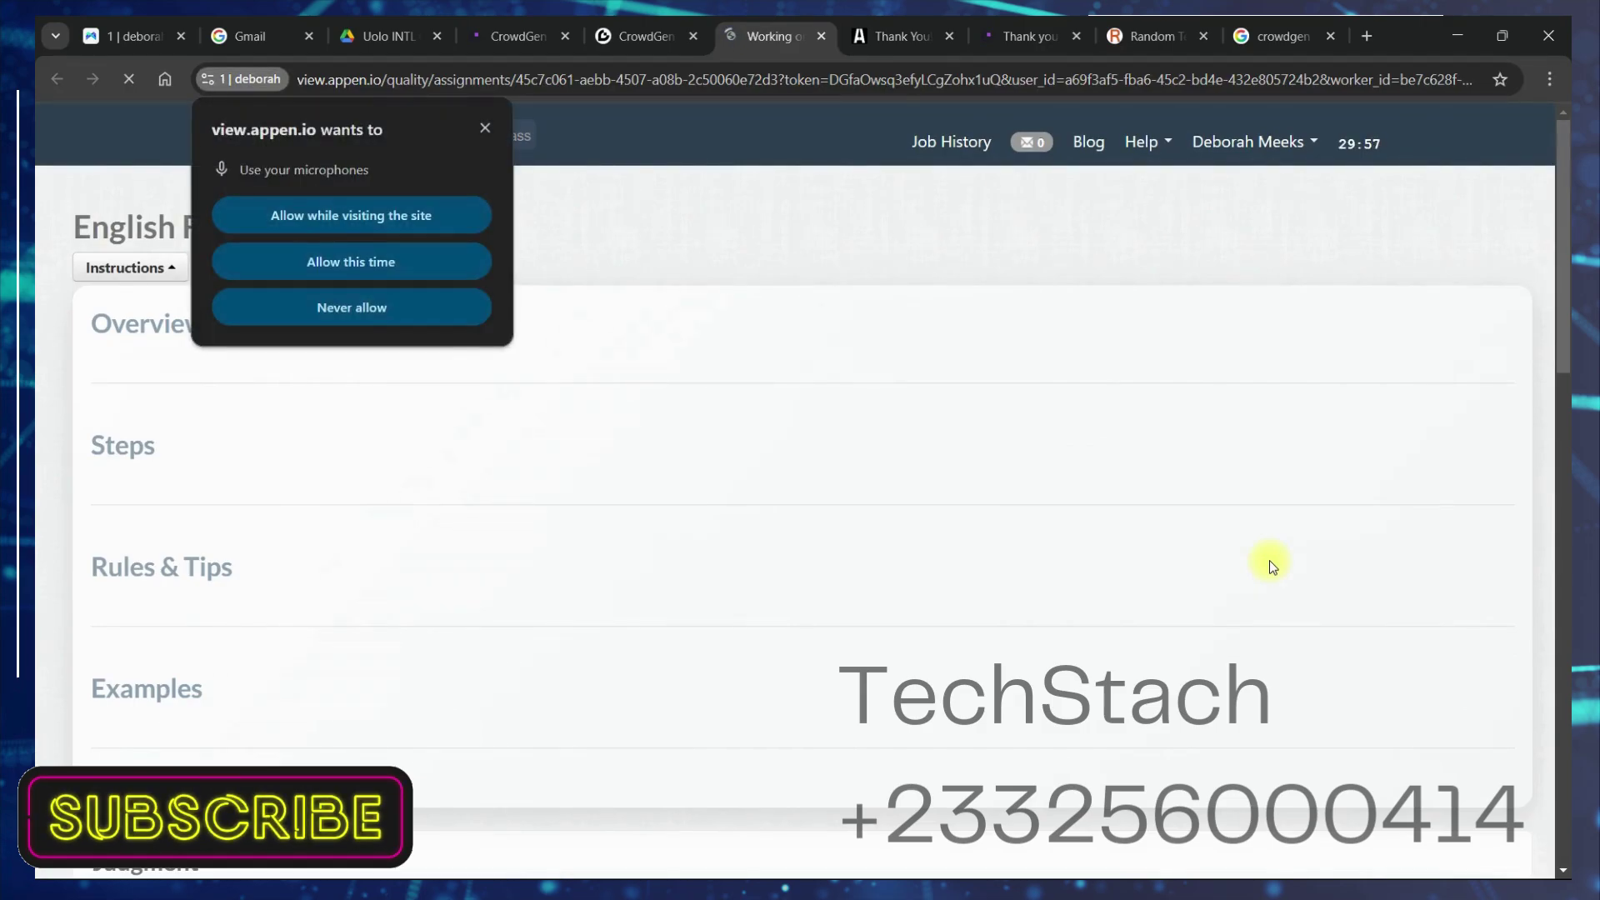
click(401, 218)
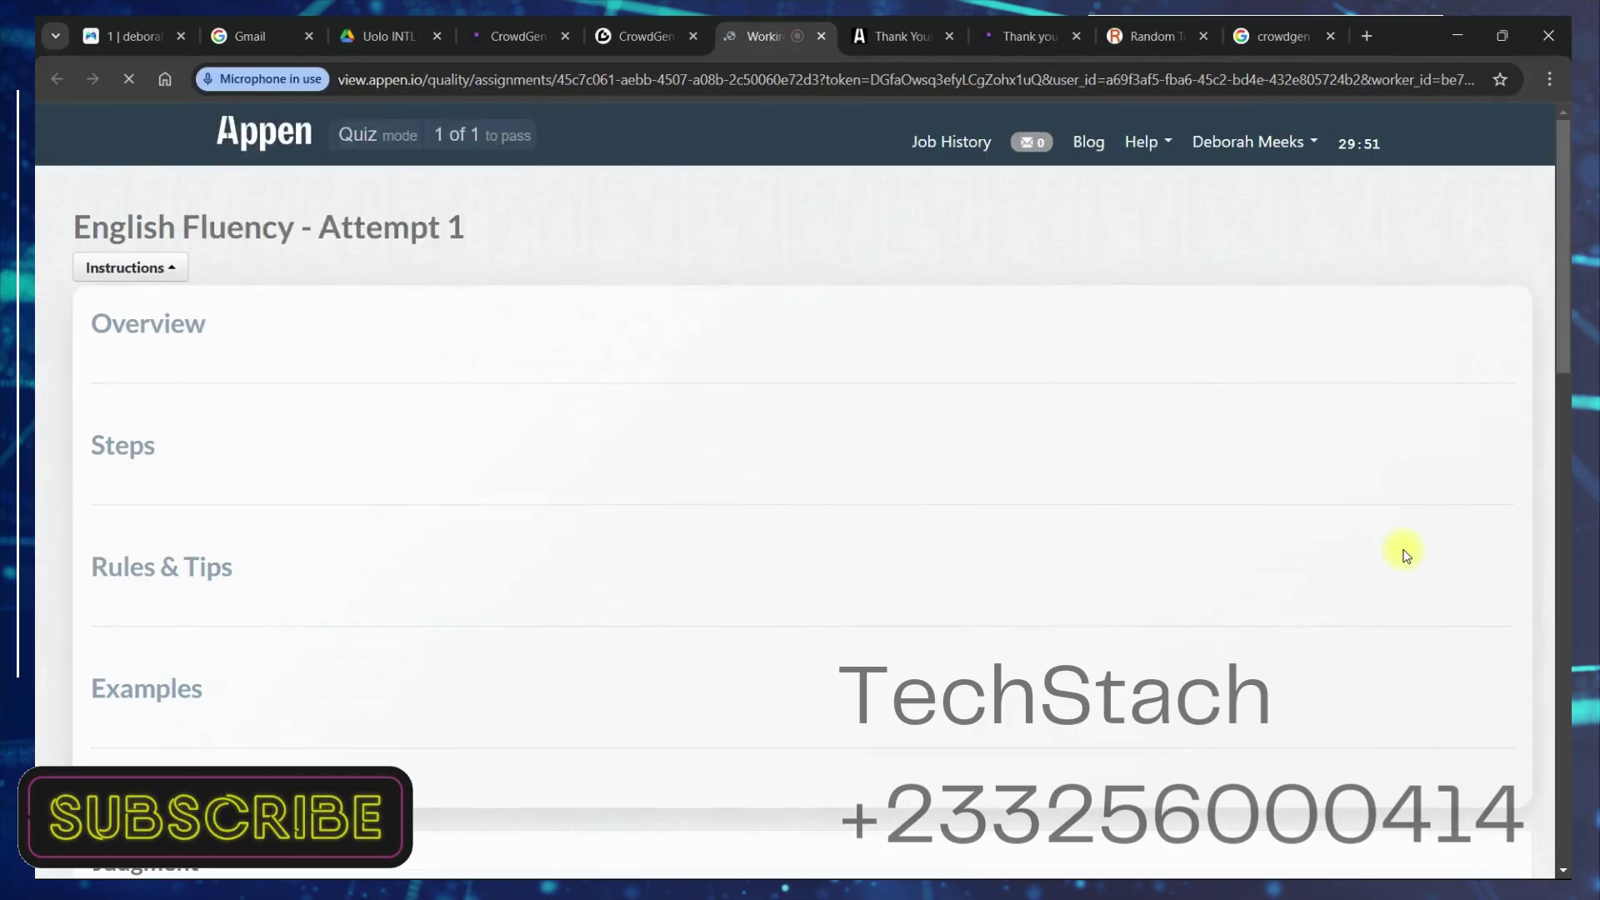
Step: Review the English Fluency task and take a rectangular screenshot of the Times Square picture under Image to Describe
drag(1562, 348, 1565, 549)
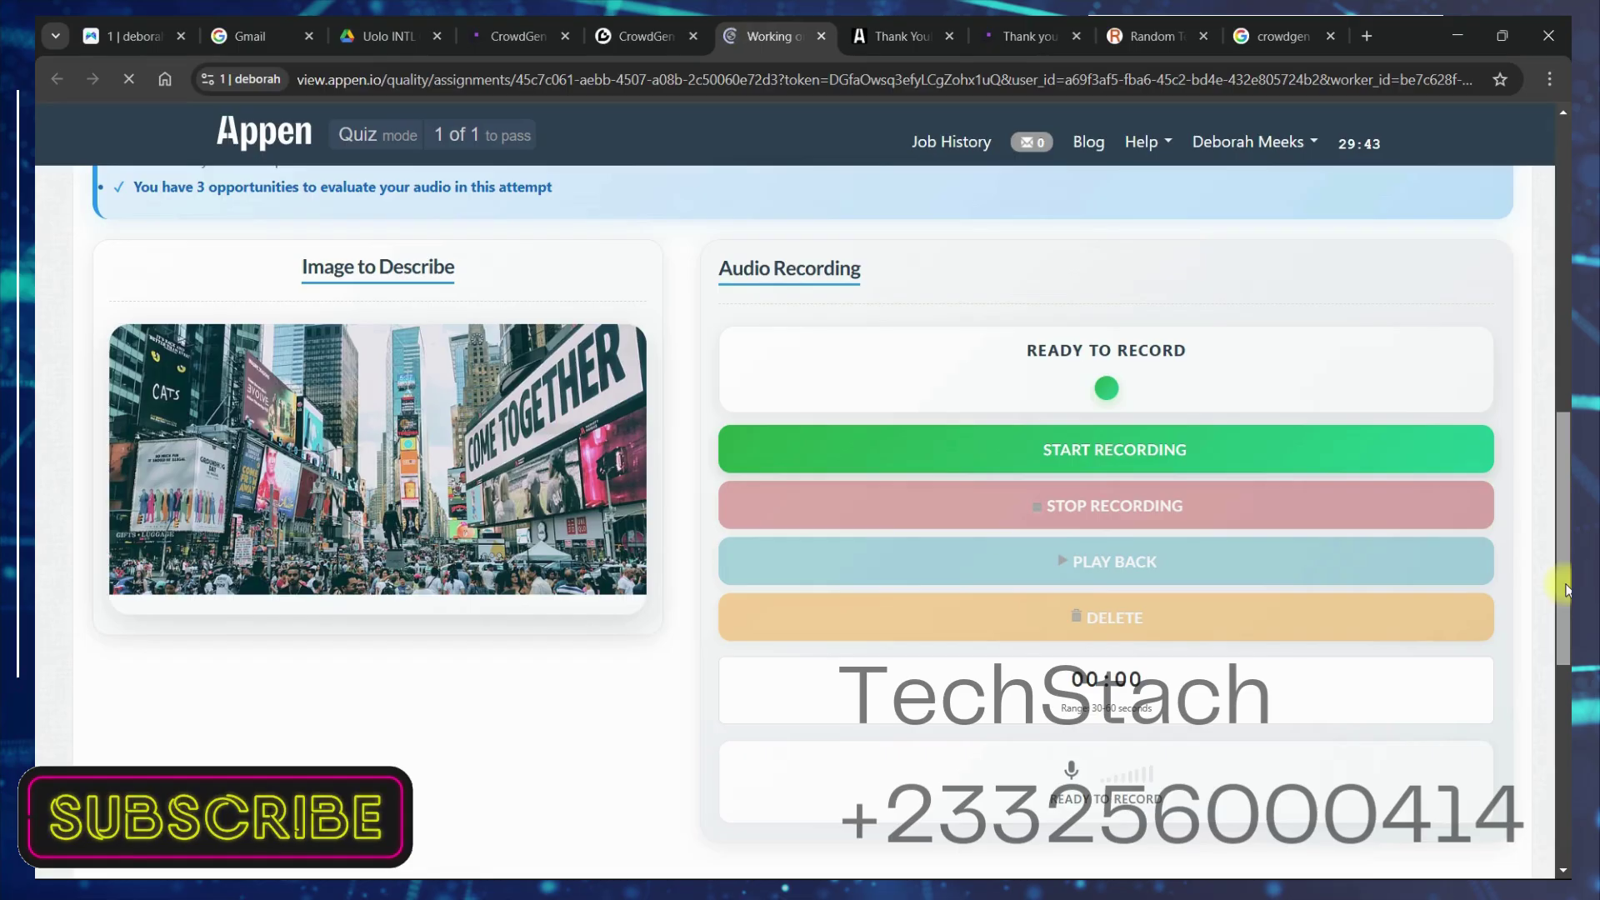
scroll(1565, 583, up, 8)
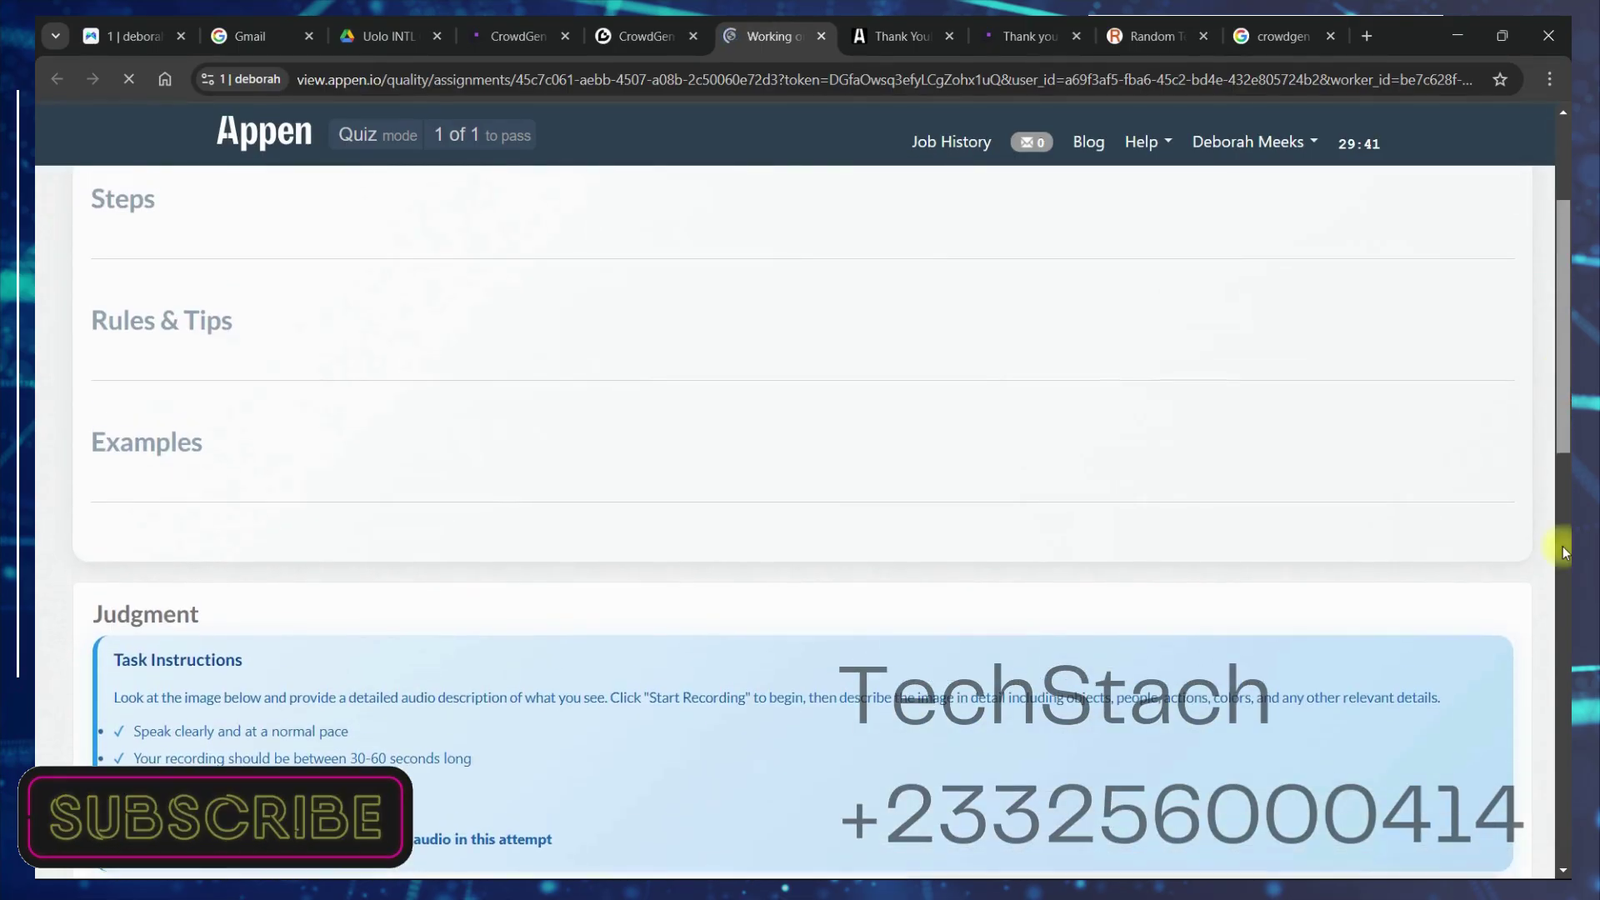
scroll(1564, 552, down, 8)
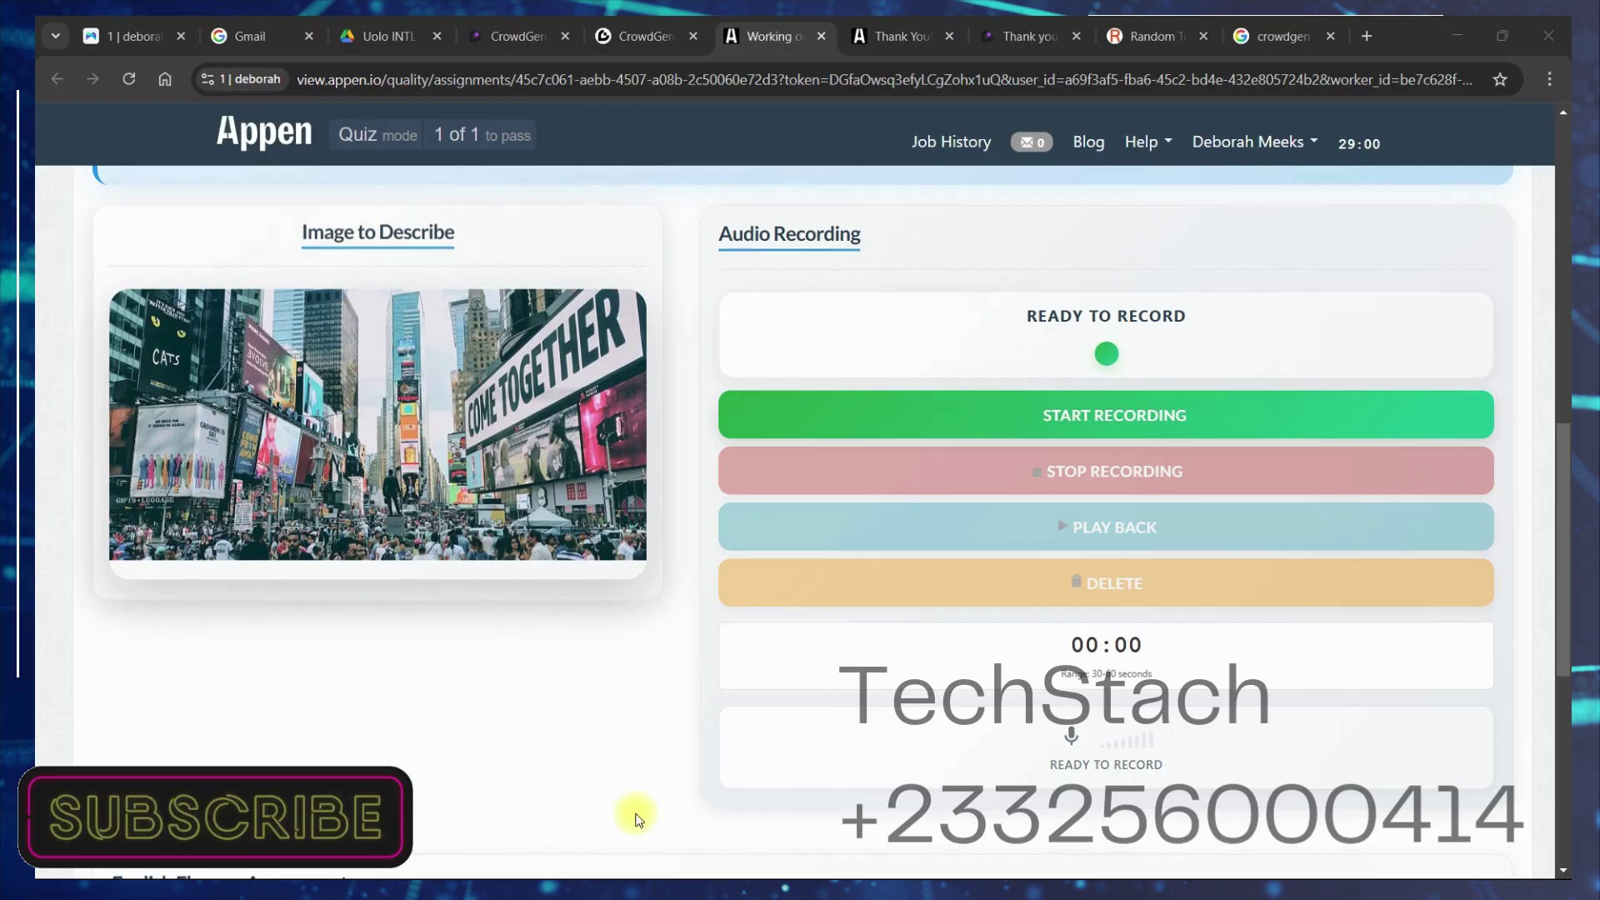
click(844, 858)
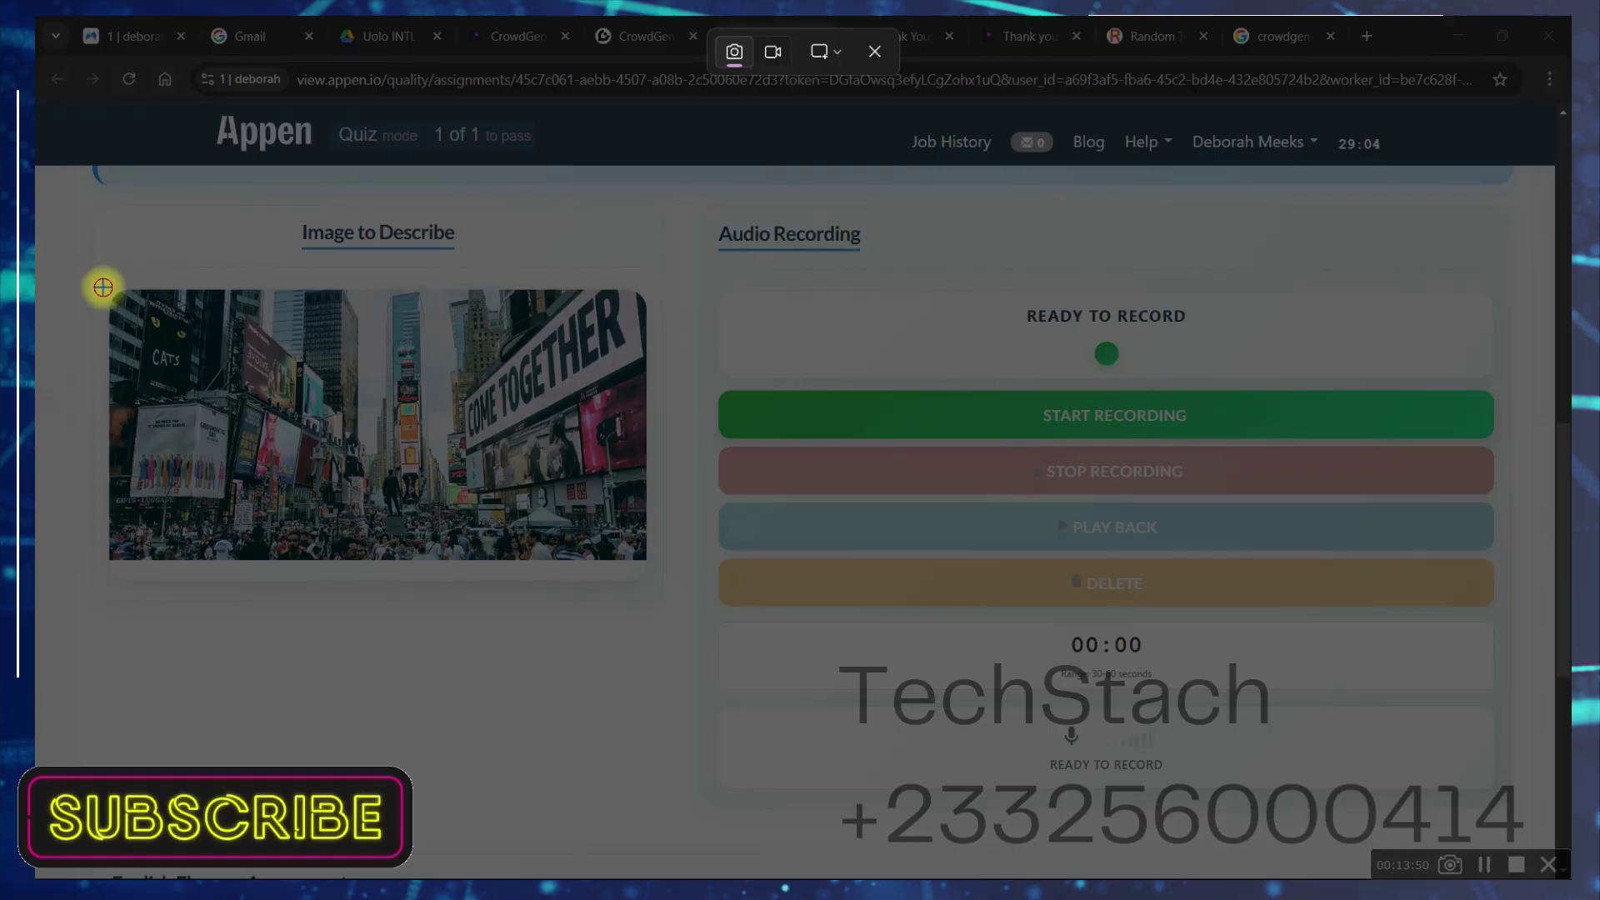
drag(102, 288, 652, 566)
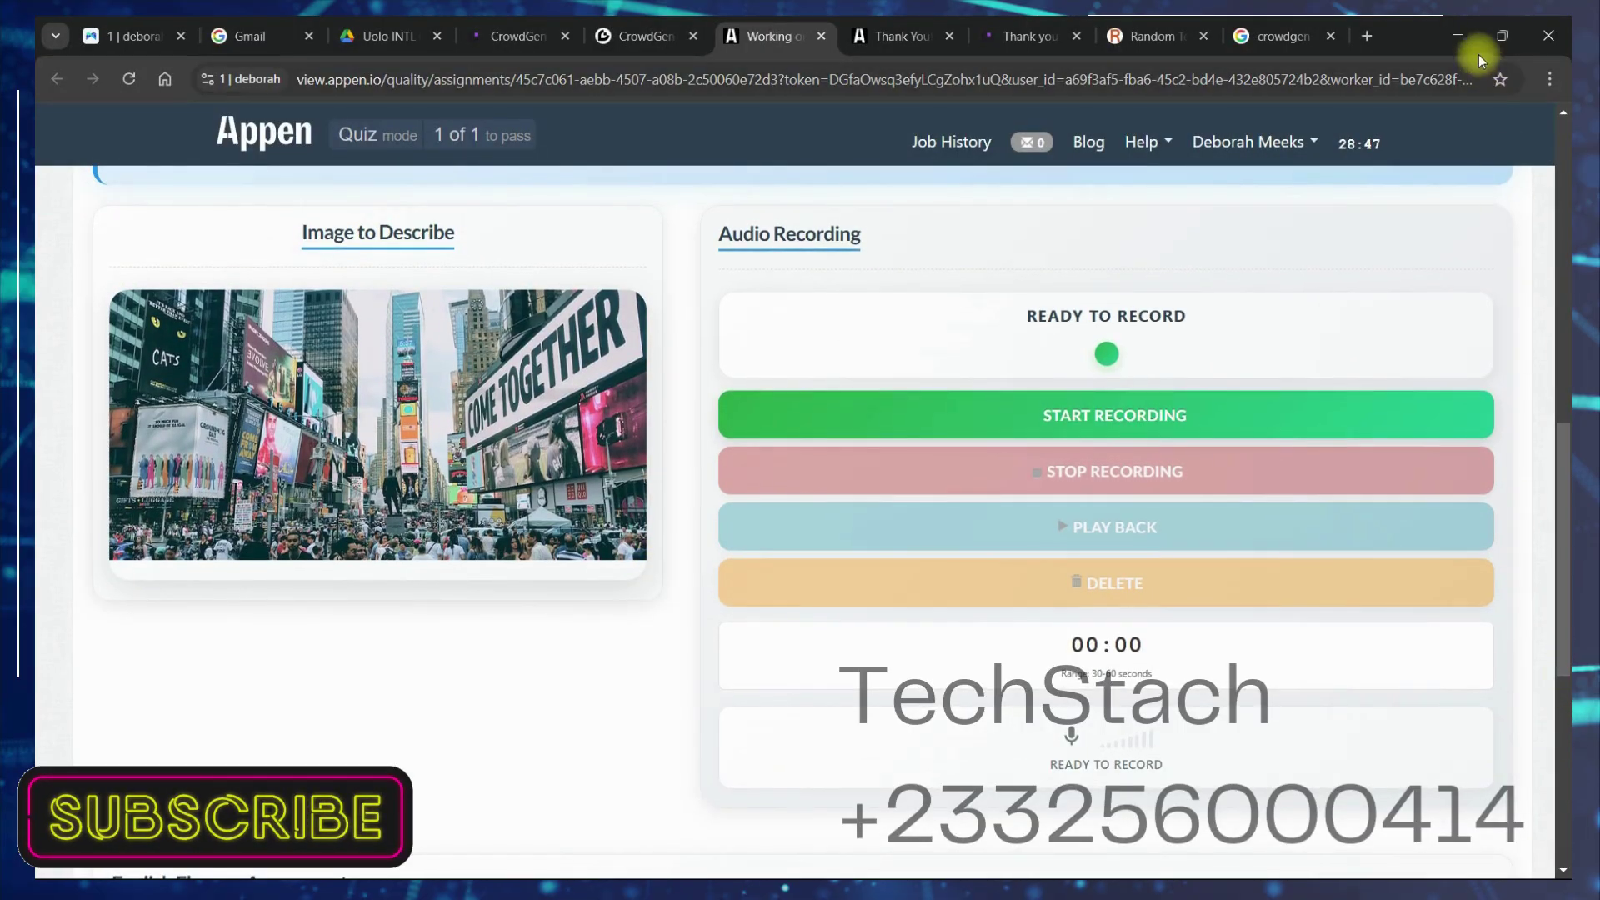
Step: Dismiss the WhatsApp notifications on the desktop and open the new screenshot from its notification in Snipping Tool
click(1458, 36)
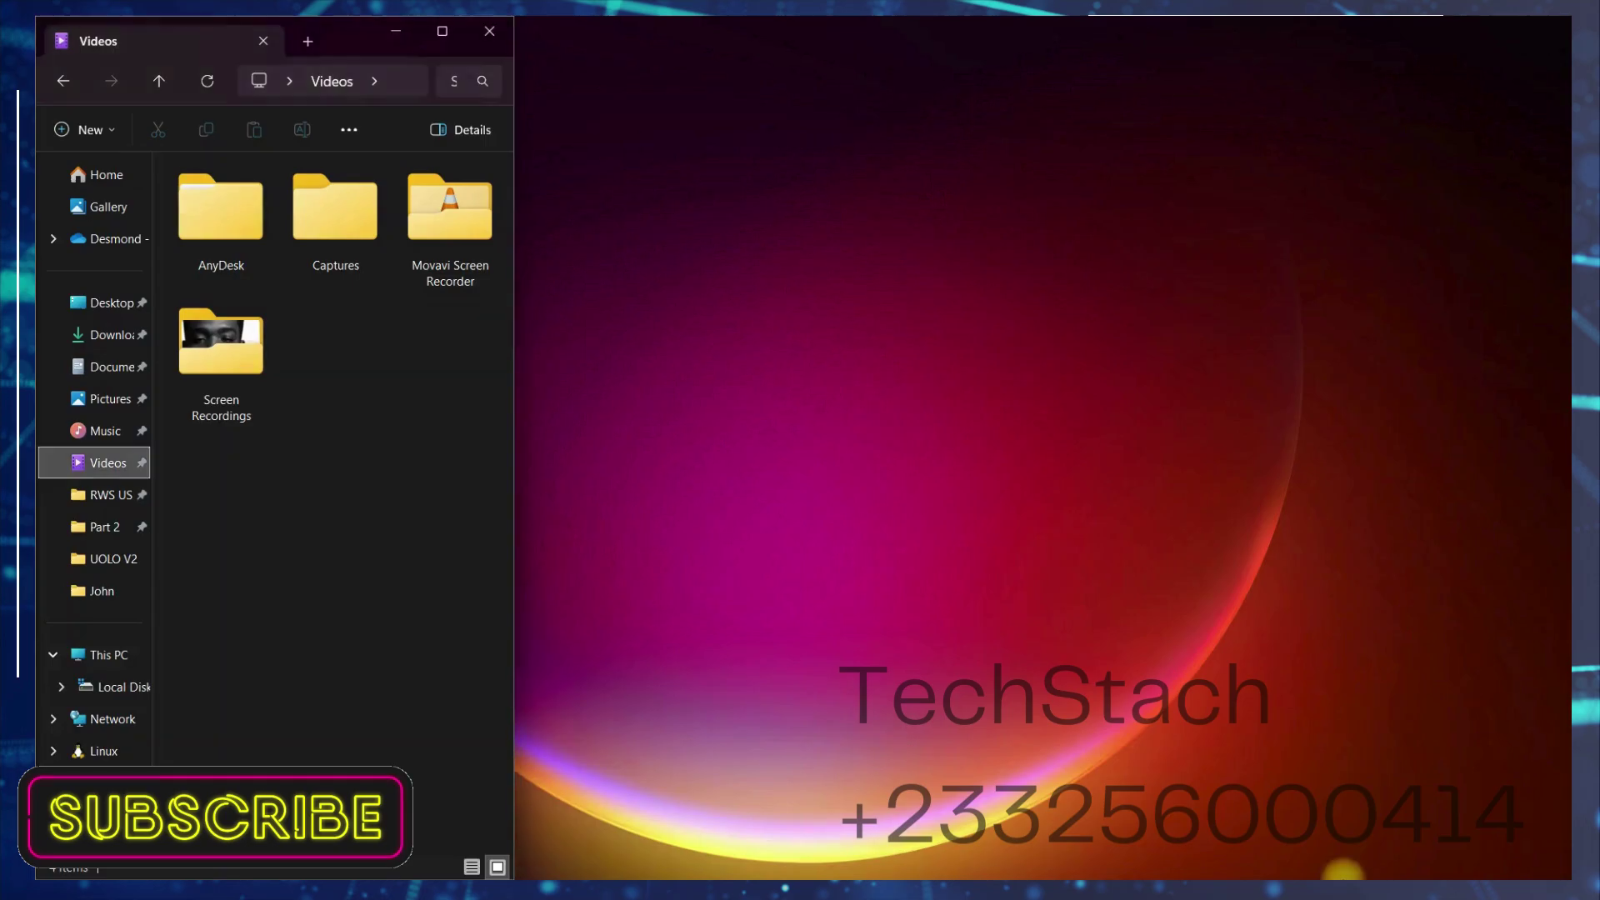
click(389, 31)
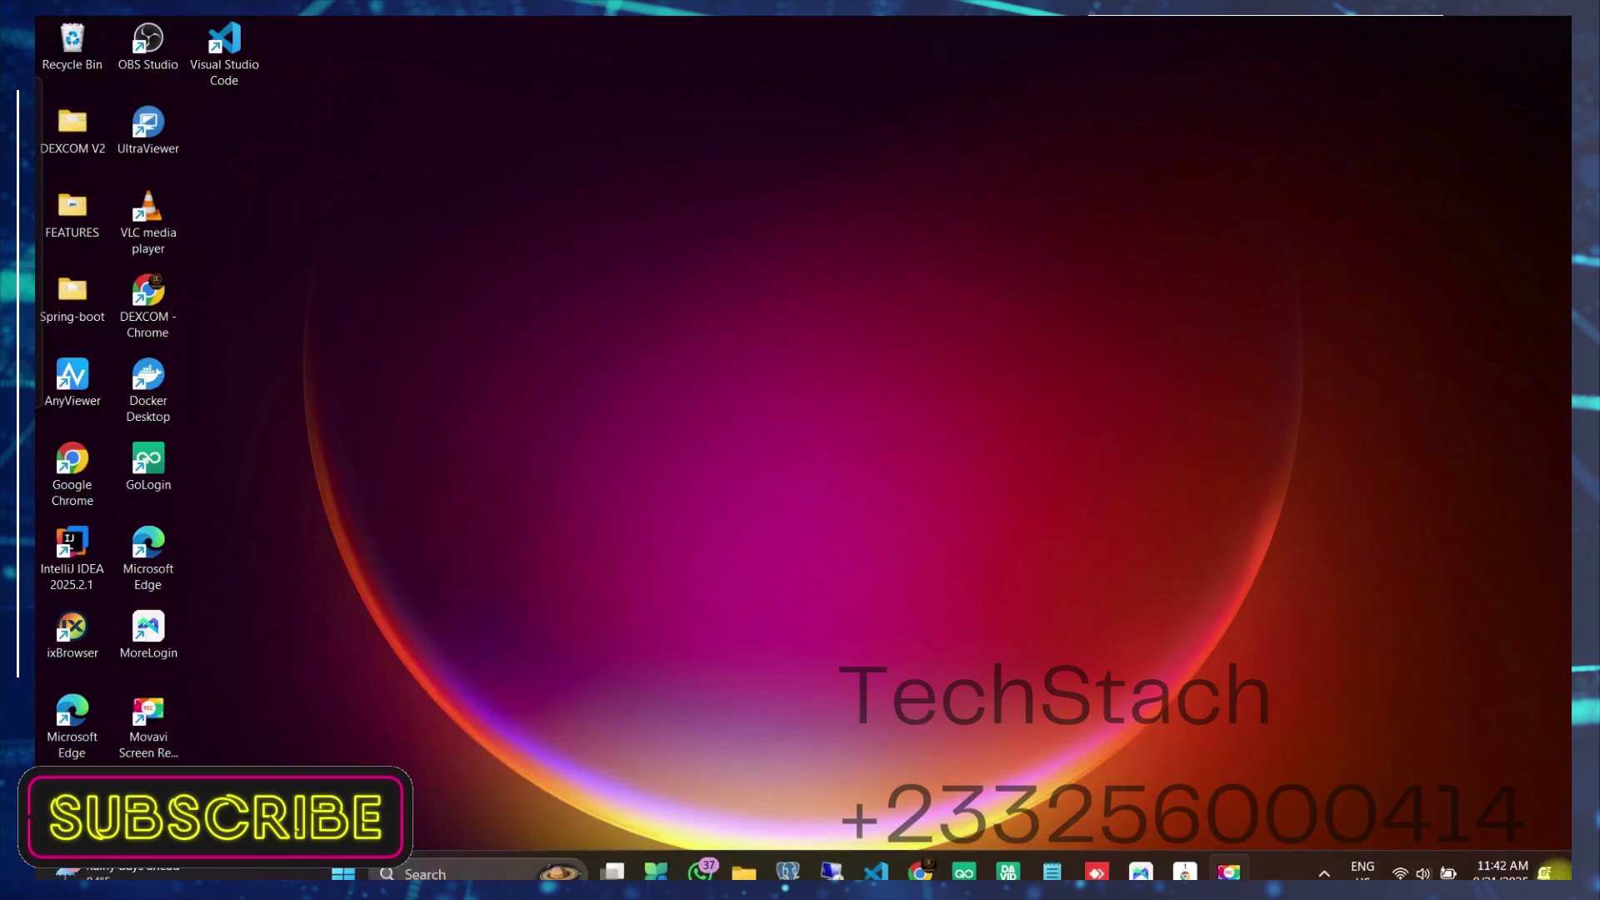
click(1511, 843)
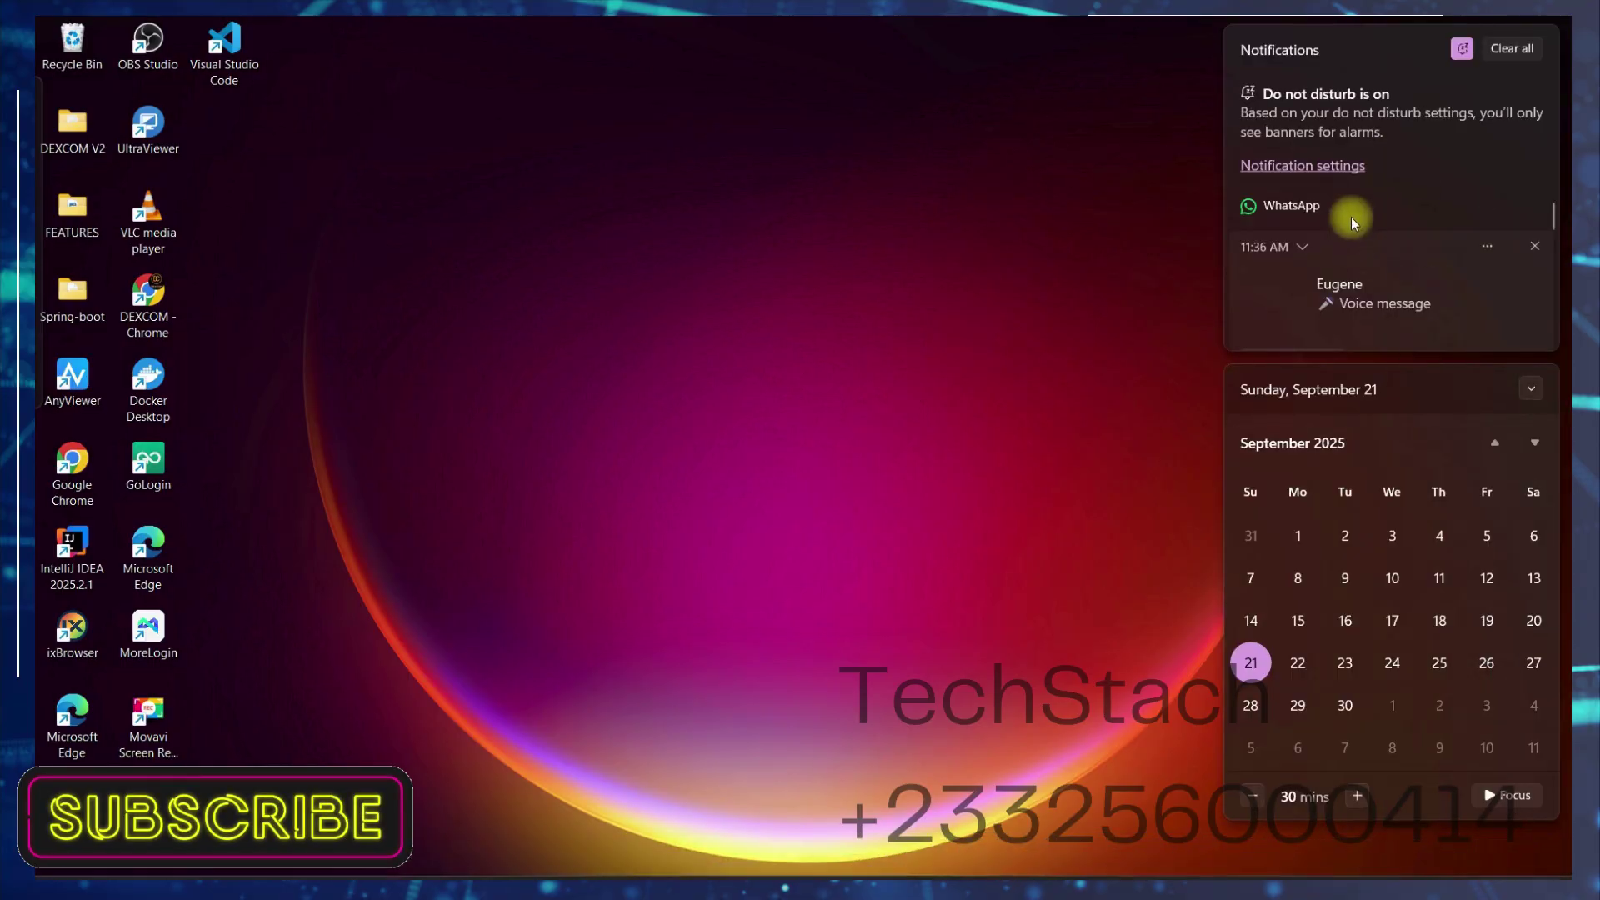
click(1534, 205)
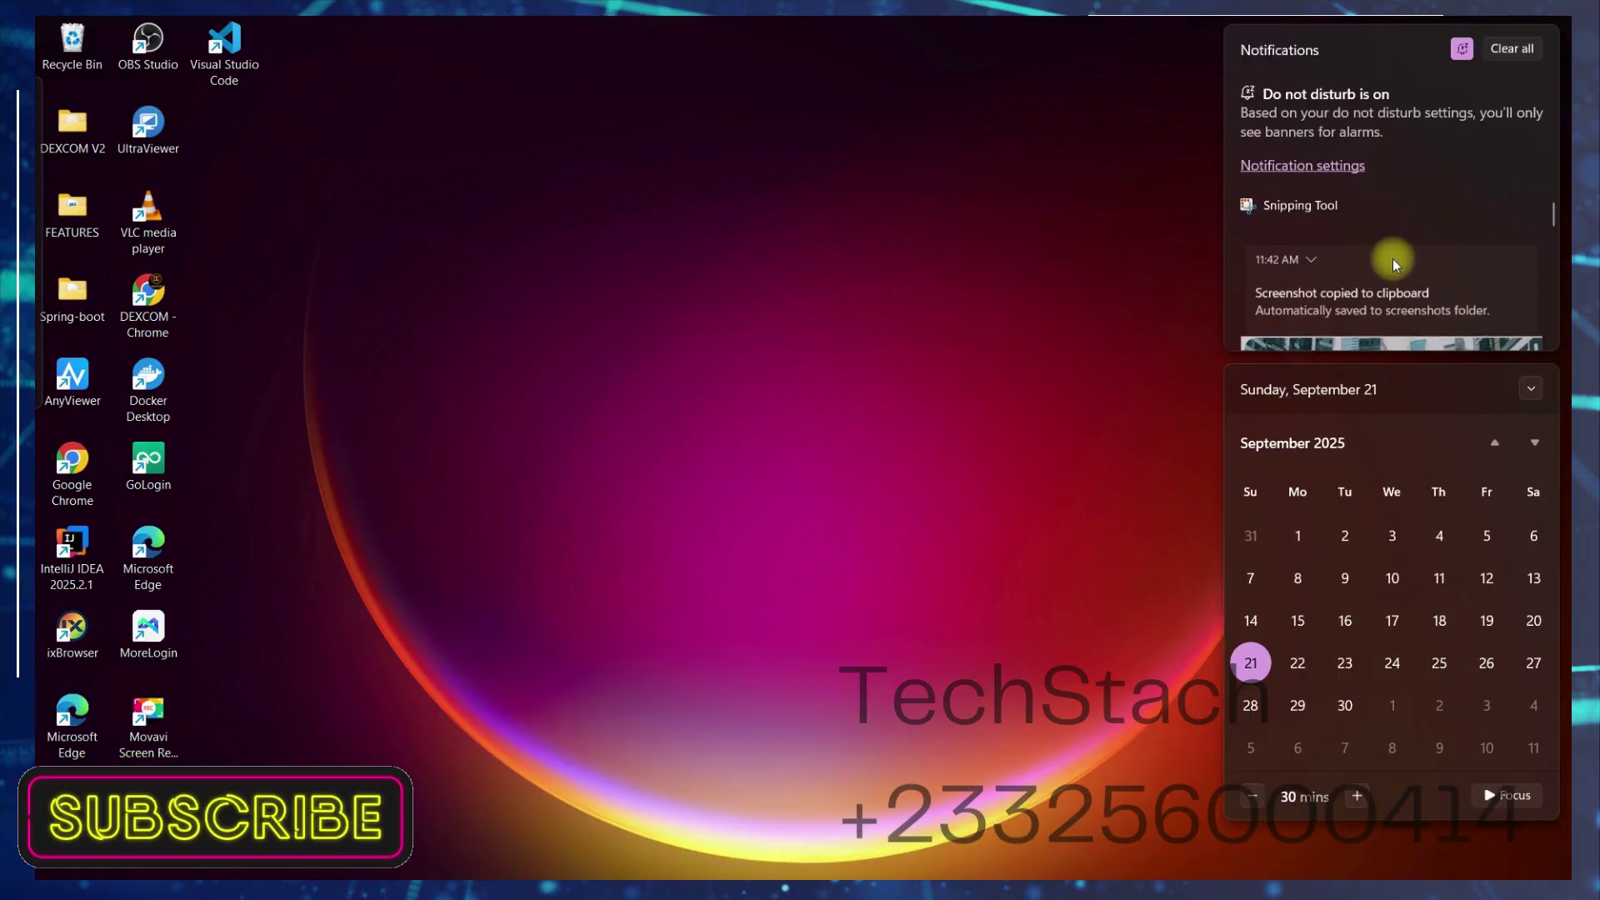
scroll(1392, 259, up, 2)
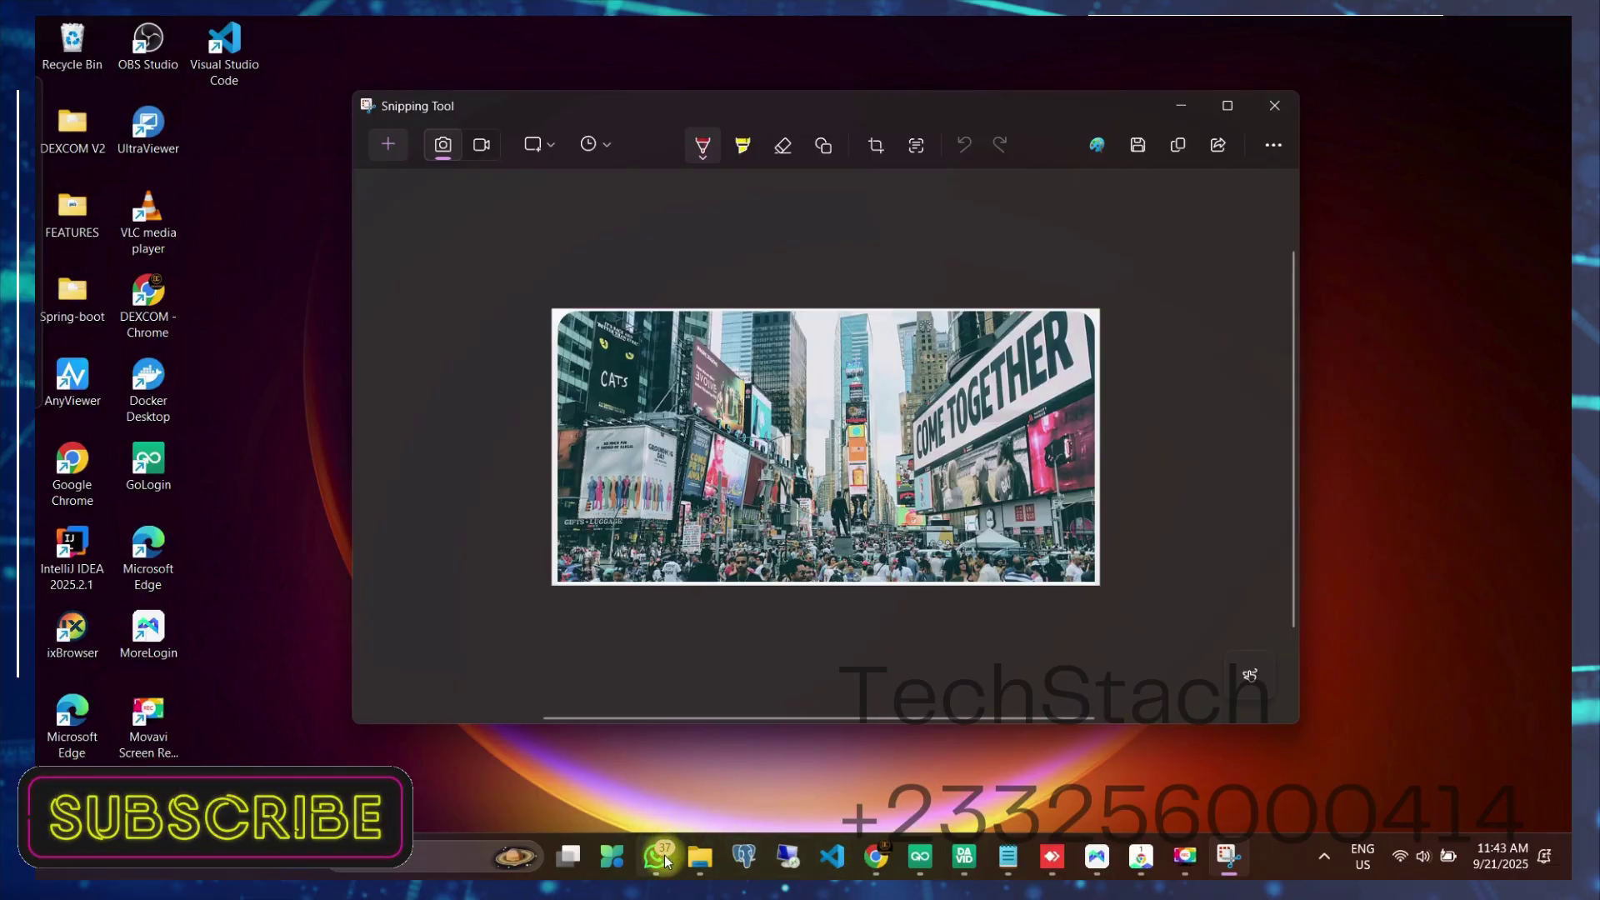
Step: Switch to the Chrome window containing the CONTENT CHANNELS document and open its Gemini chat
click(664, 857)
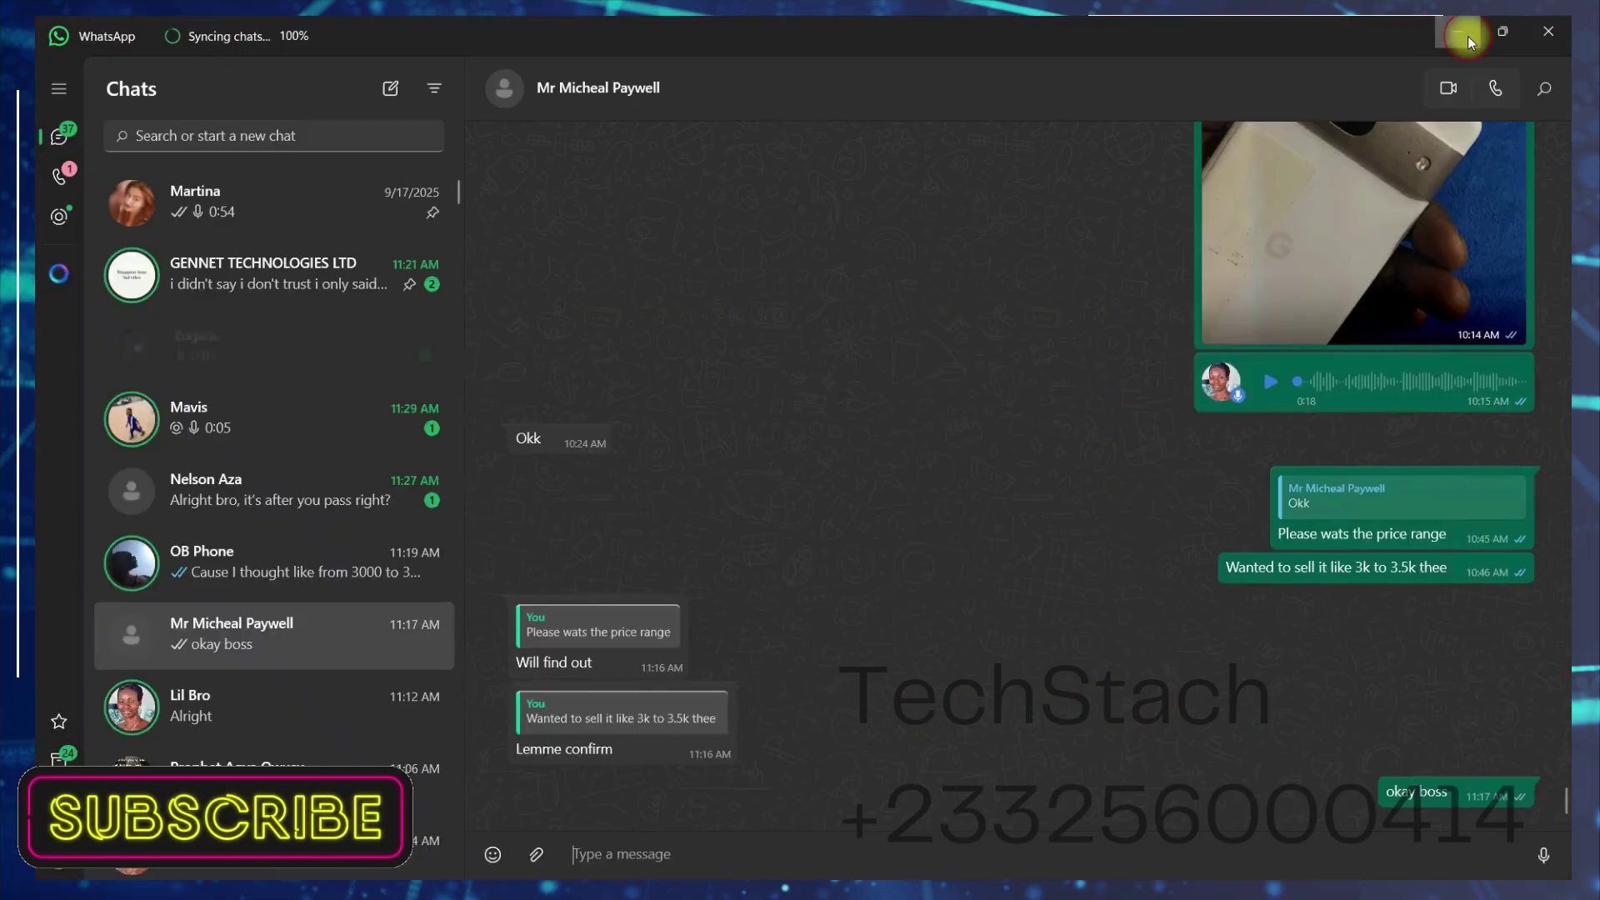
click(1467, 36)
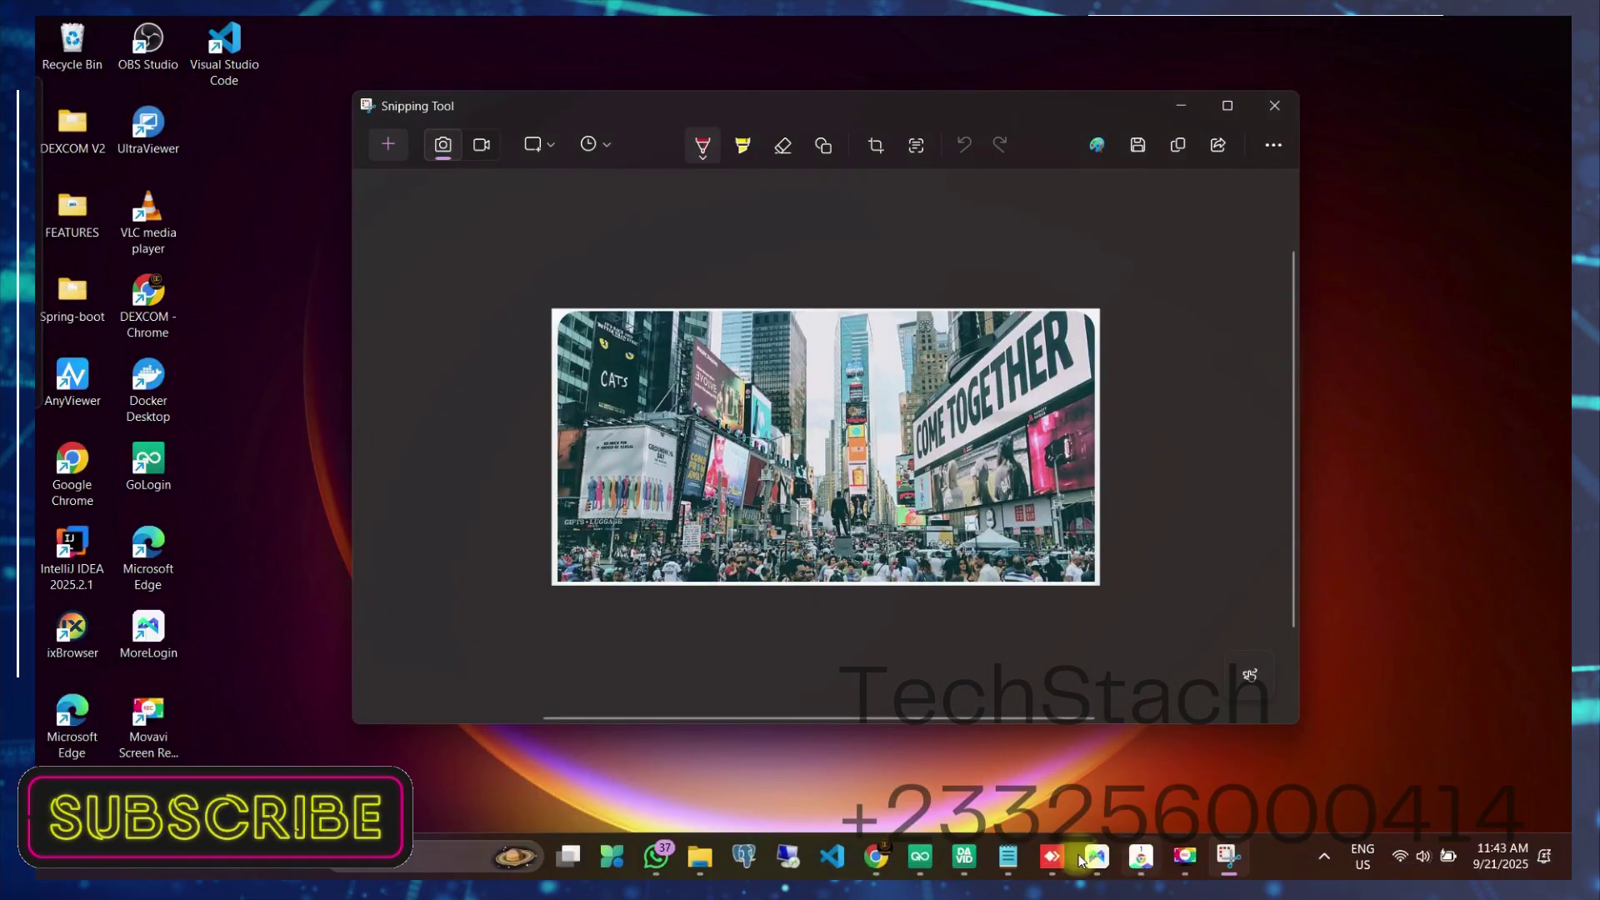
mouse_move(883, 862)
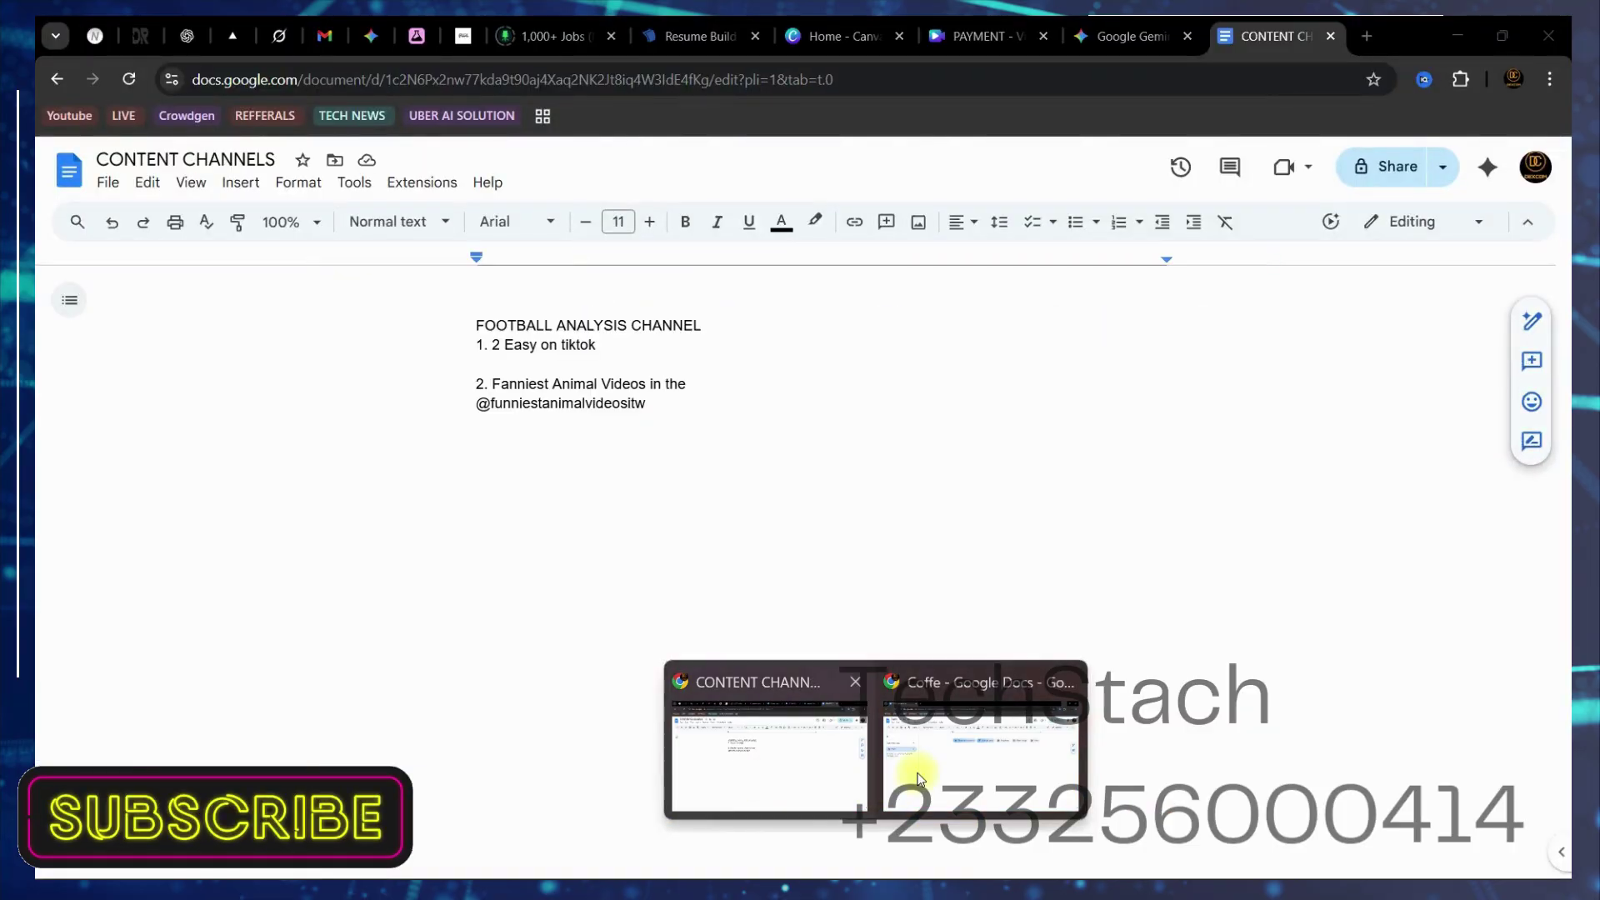
mouse_move(919, 779)
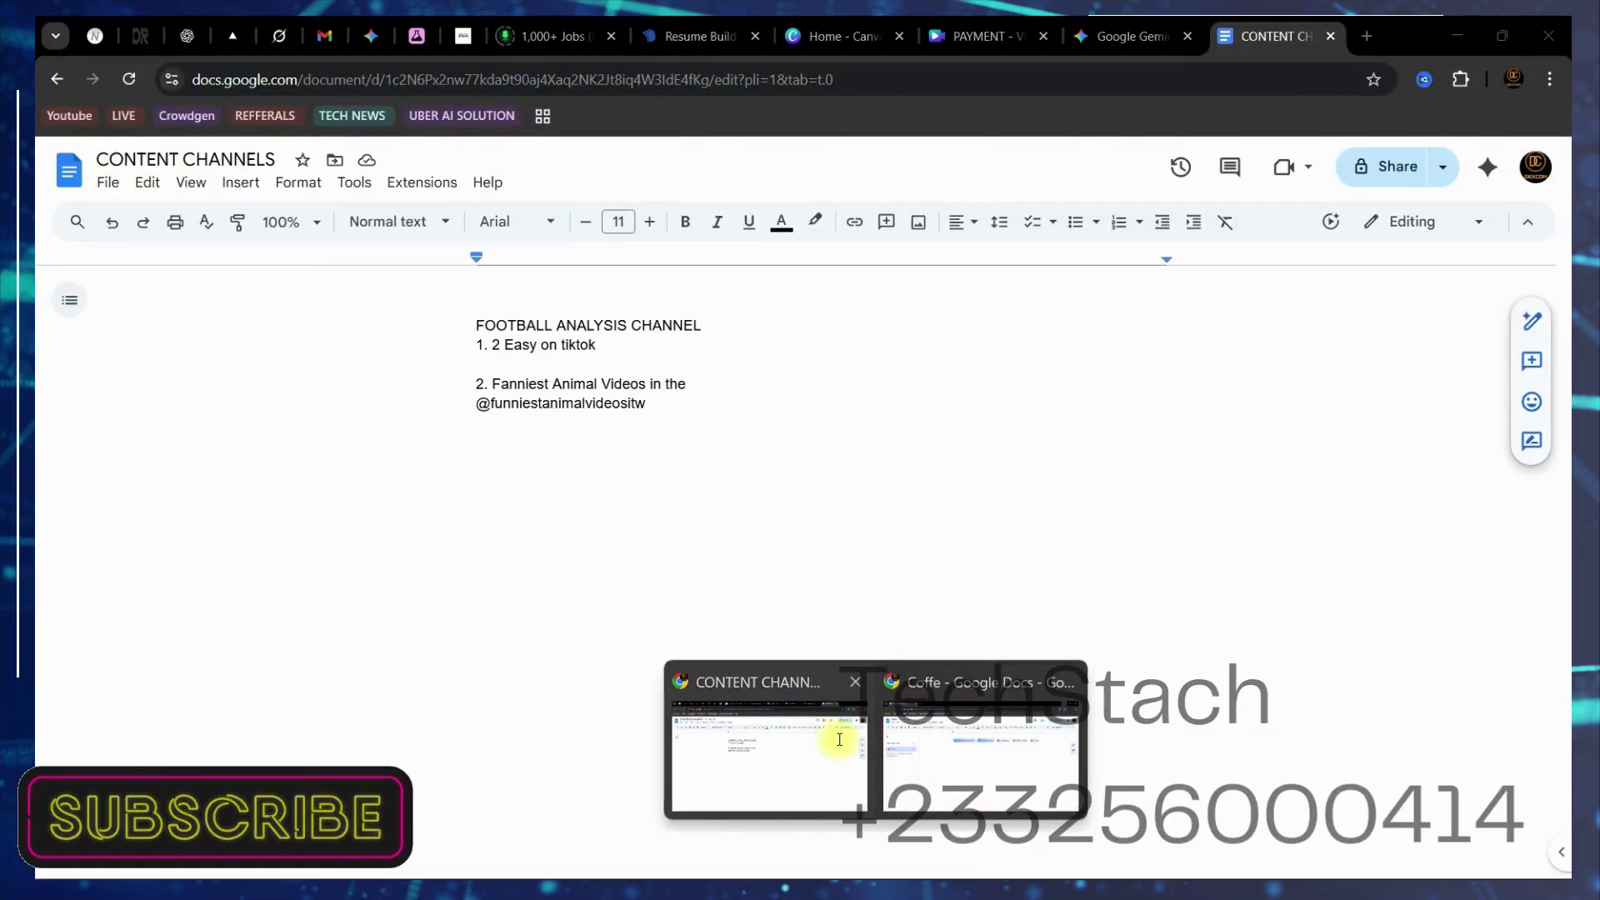
click(795, 770)
click(357, 44)
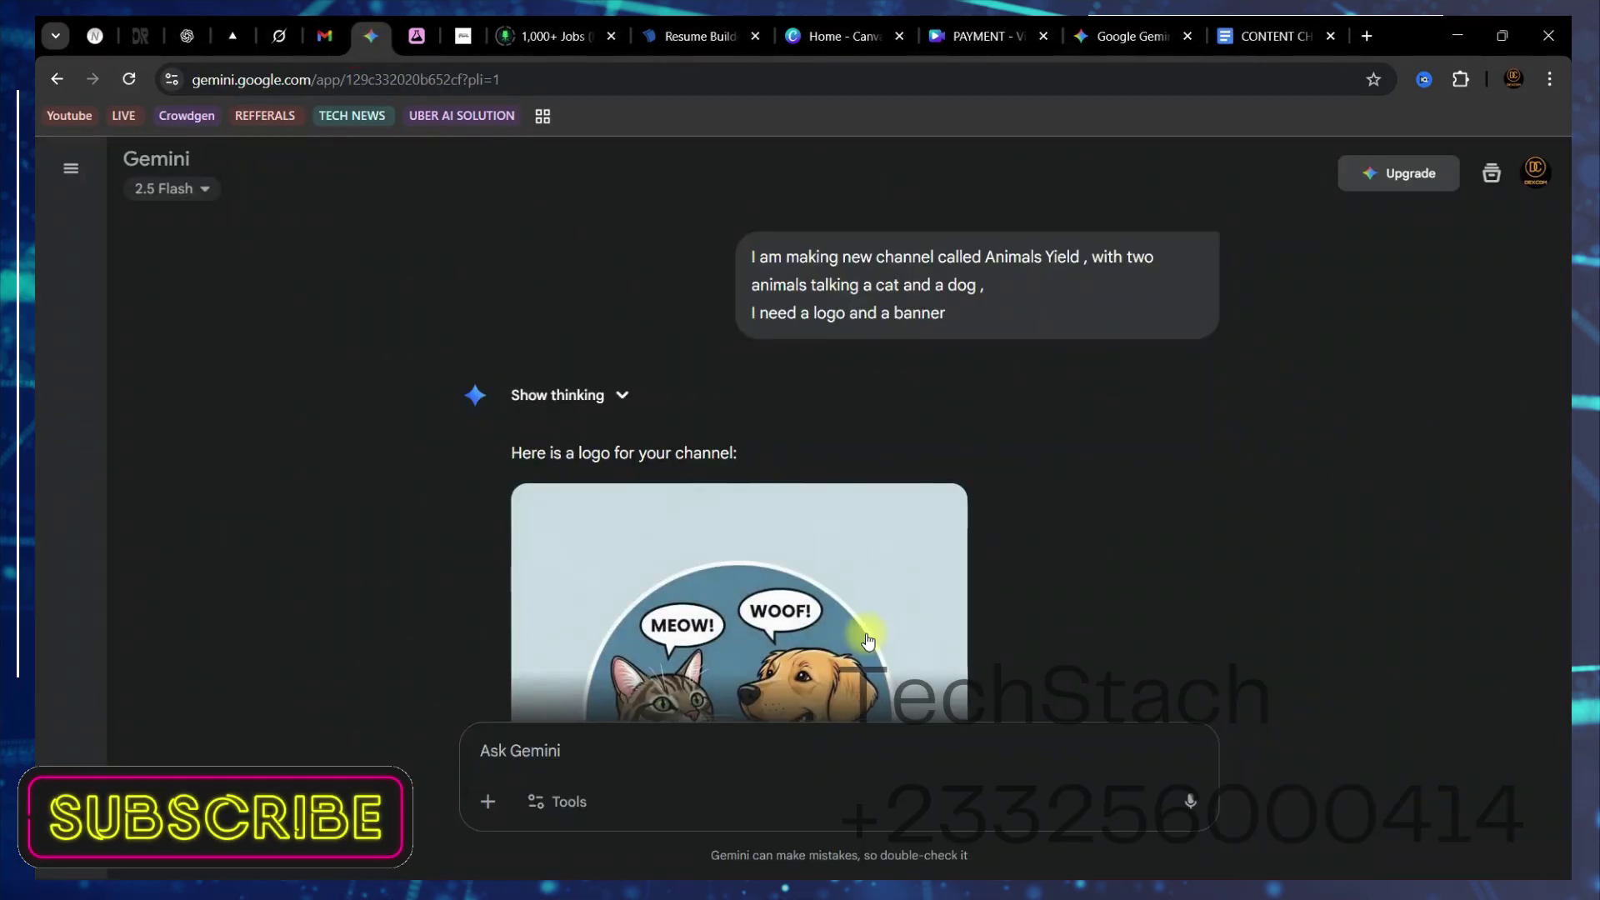
Step: Paste the Times Square screenshot into the existing Animals Yield chat and submit "Describe everything you see in this image"
click(615, 757)
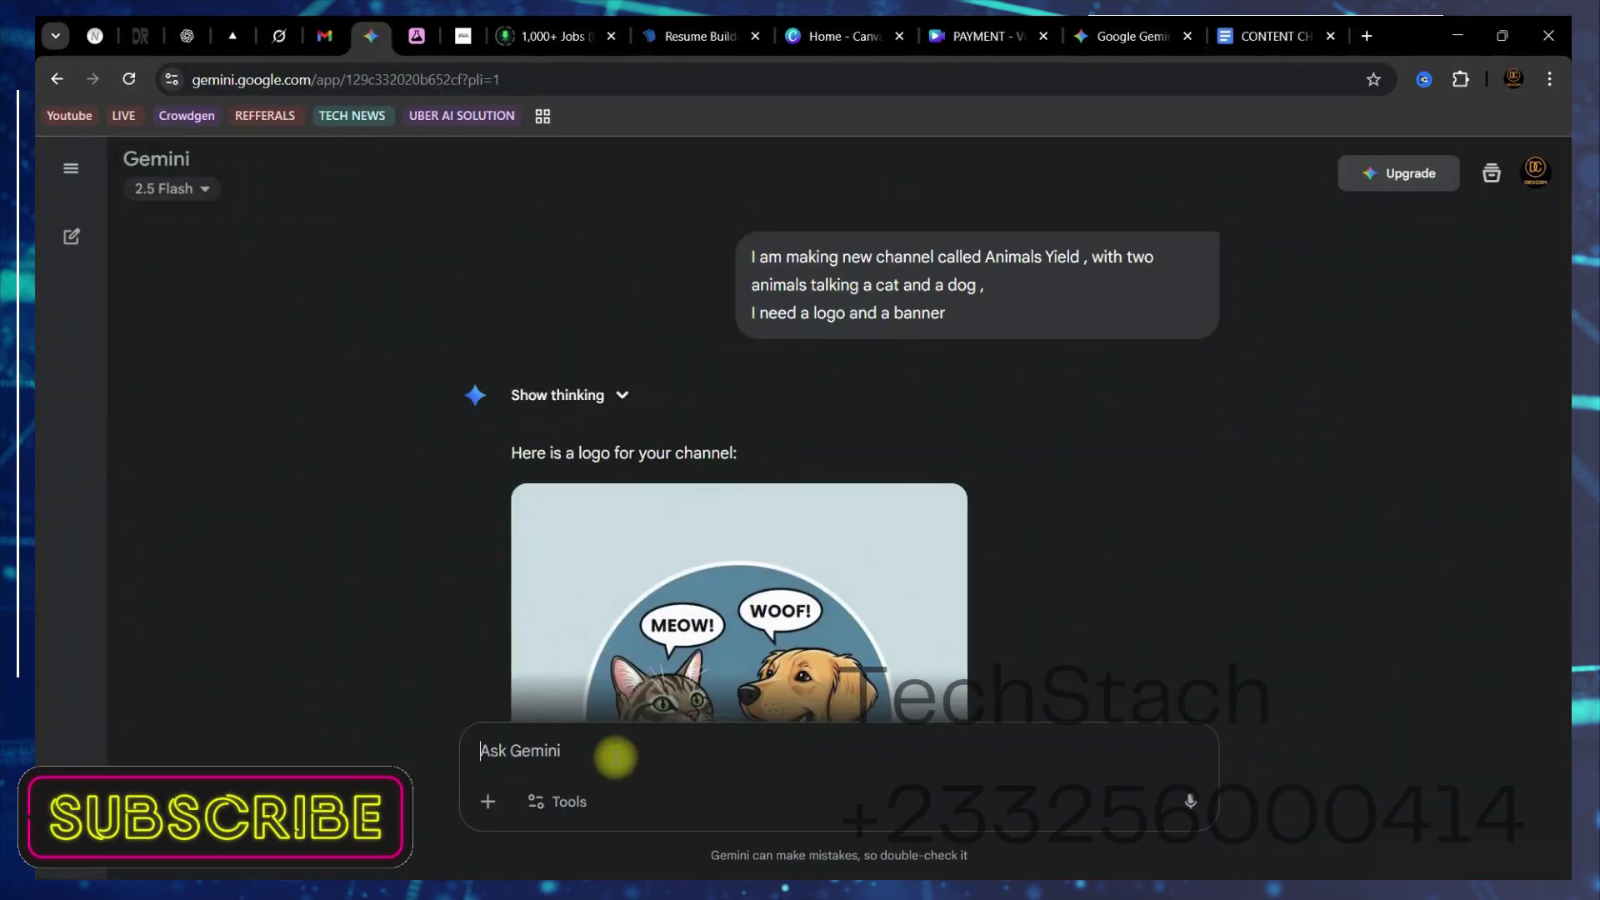
key(ctrl+v)
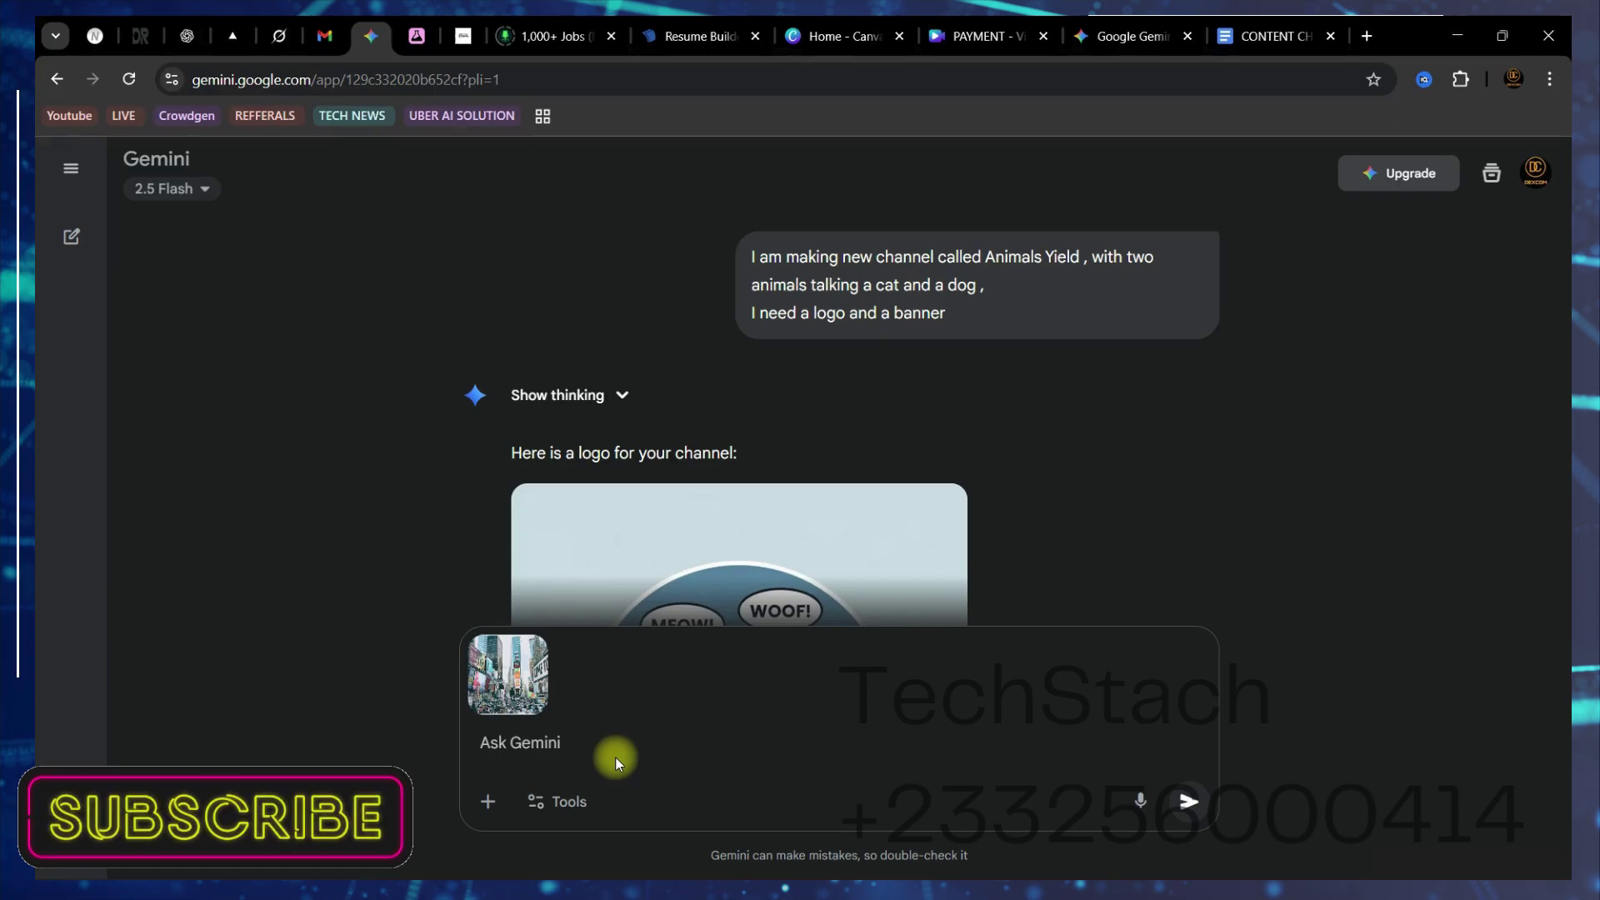
text(Desc)
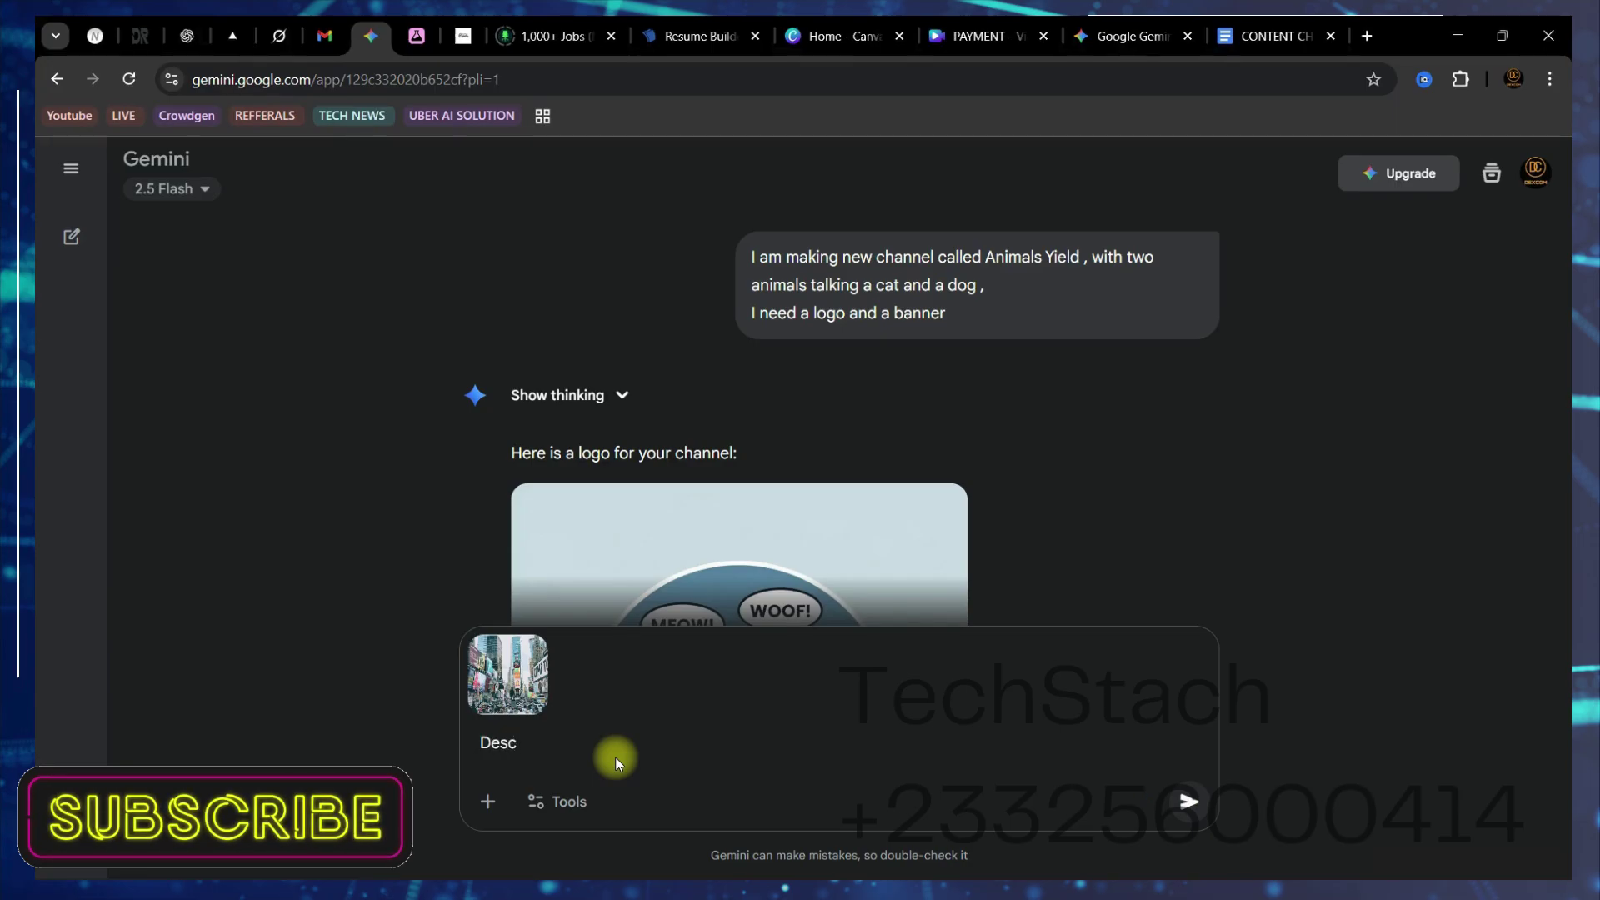
text(ribe)
text( evr)
text(rything you see in)
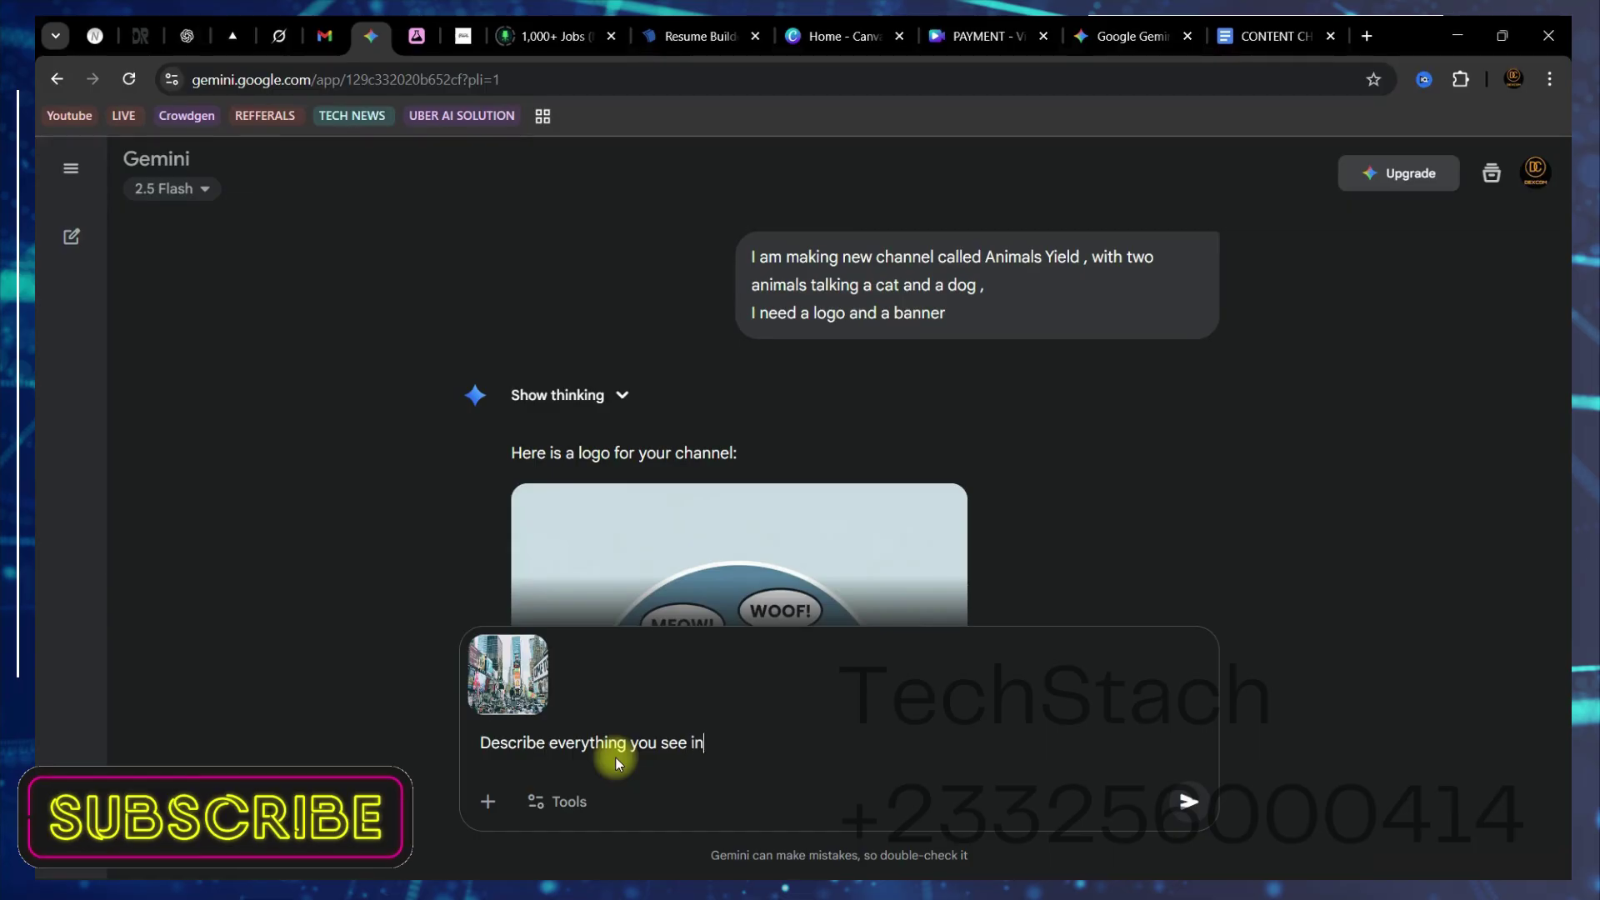
text( this image)
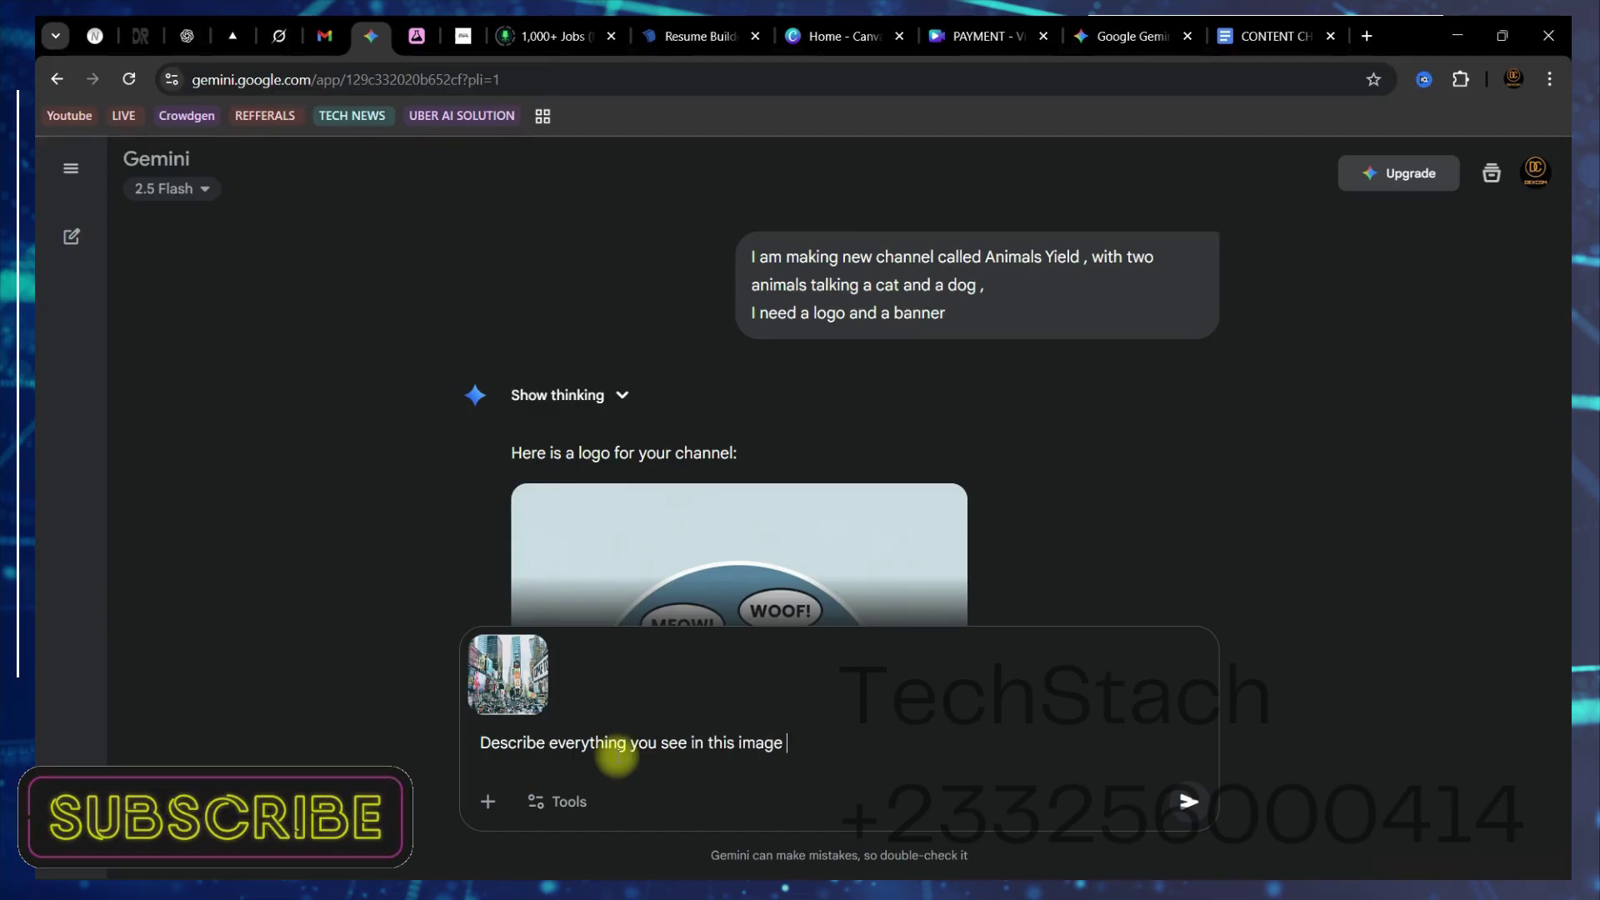
key(Return)
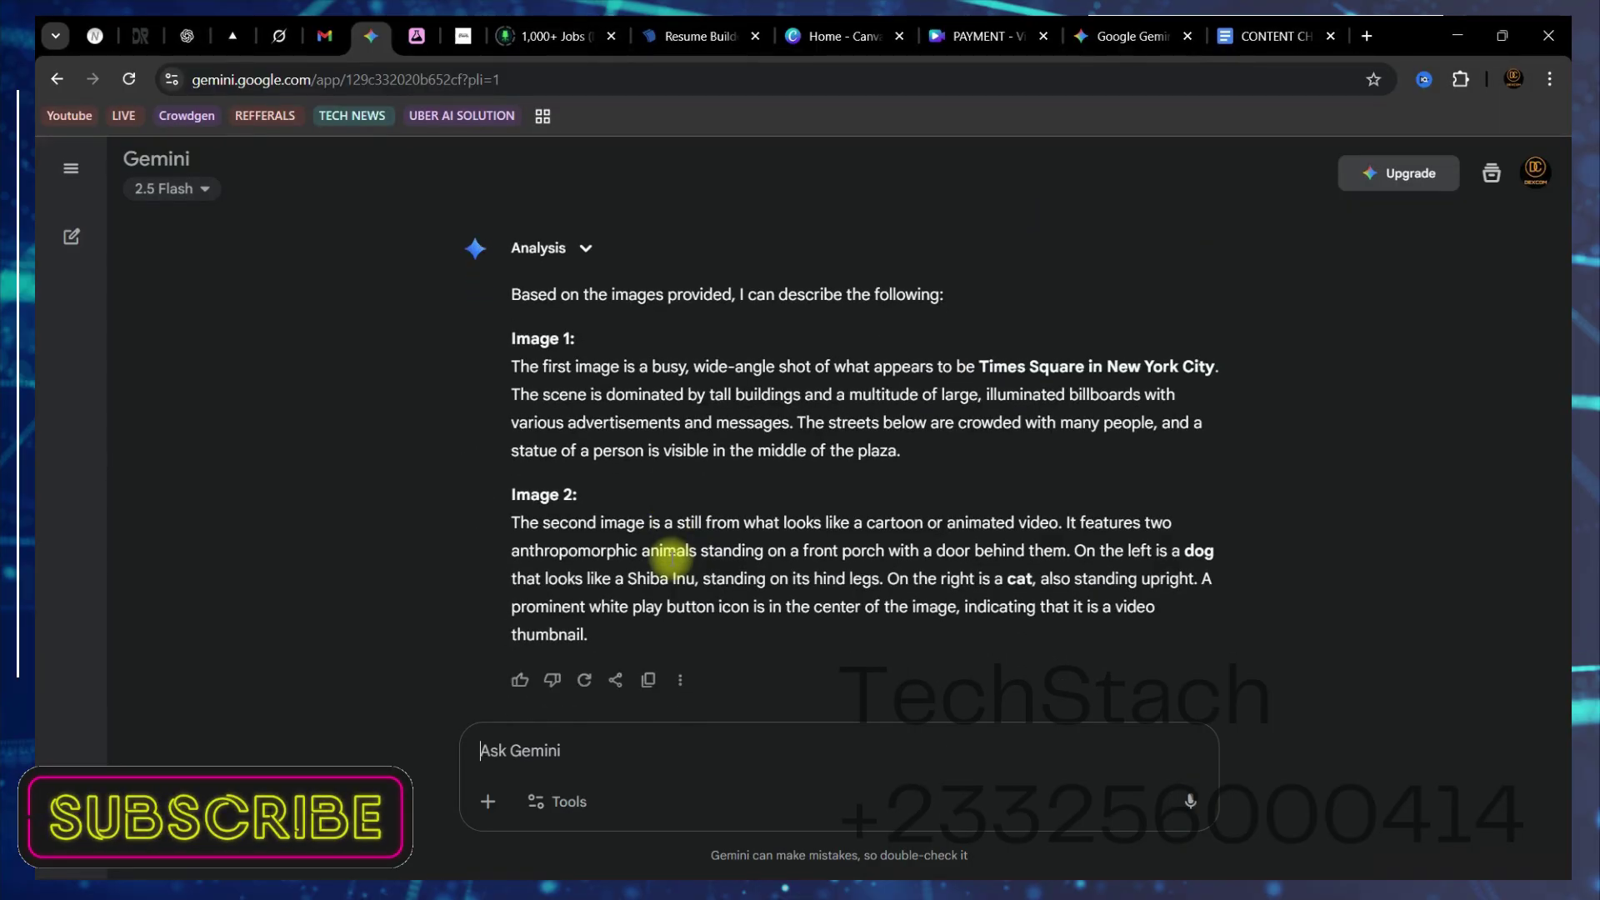
scroll(671, 558, up, 6)
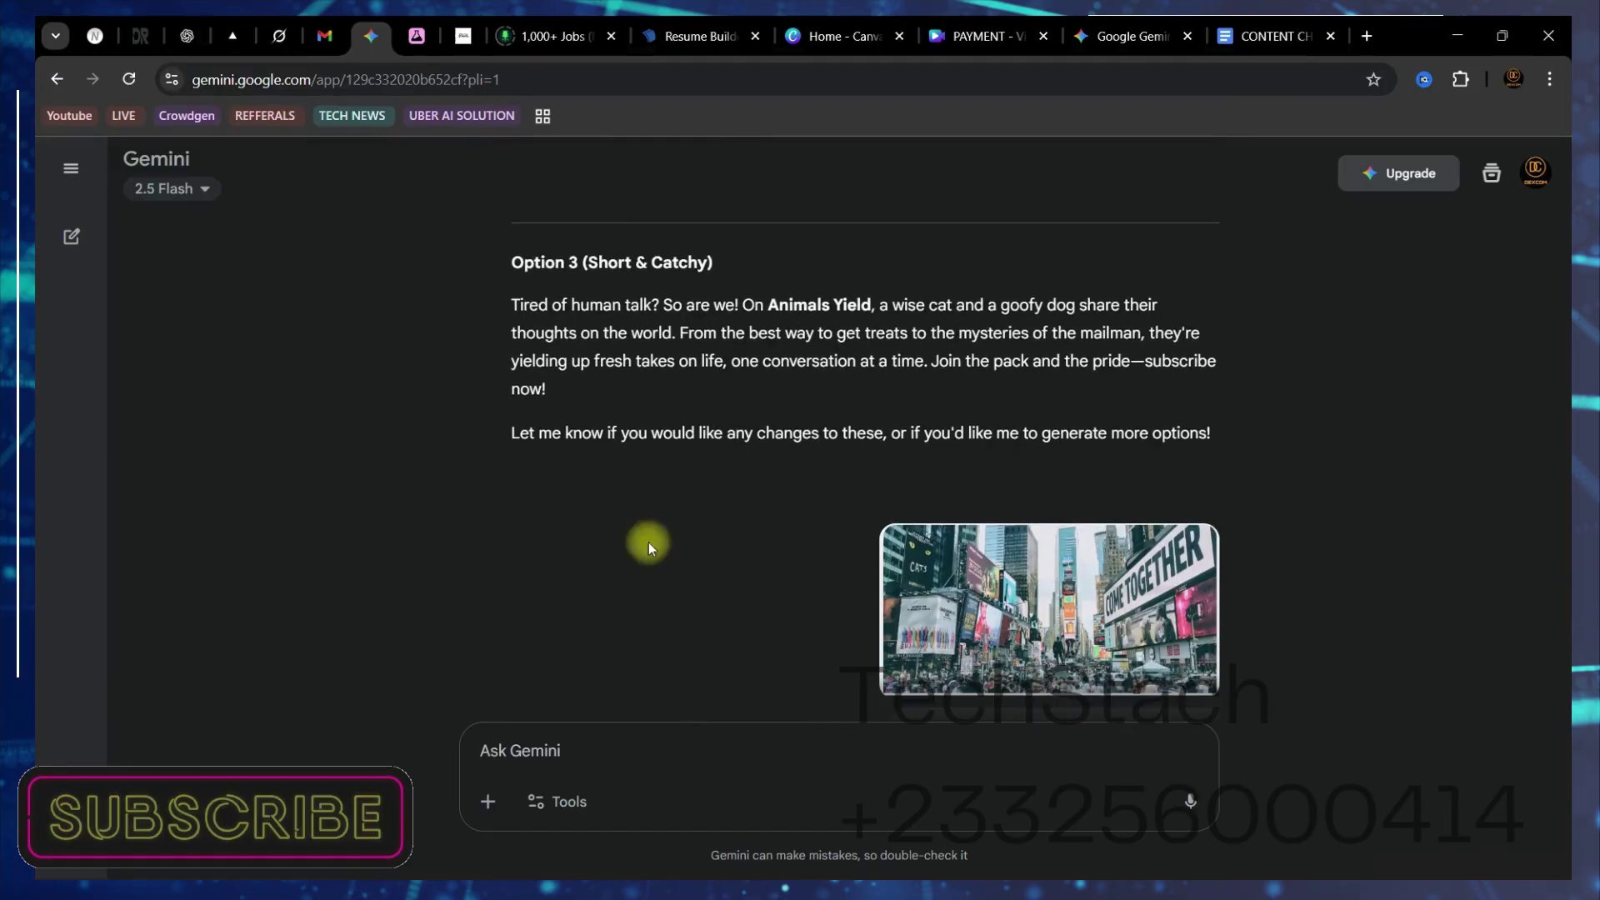
Step: Start a new Gemini chat, paste the Times Square screenshot, and ask it to describe everything in this image
click(107, 239)
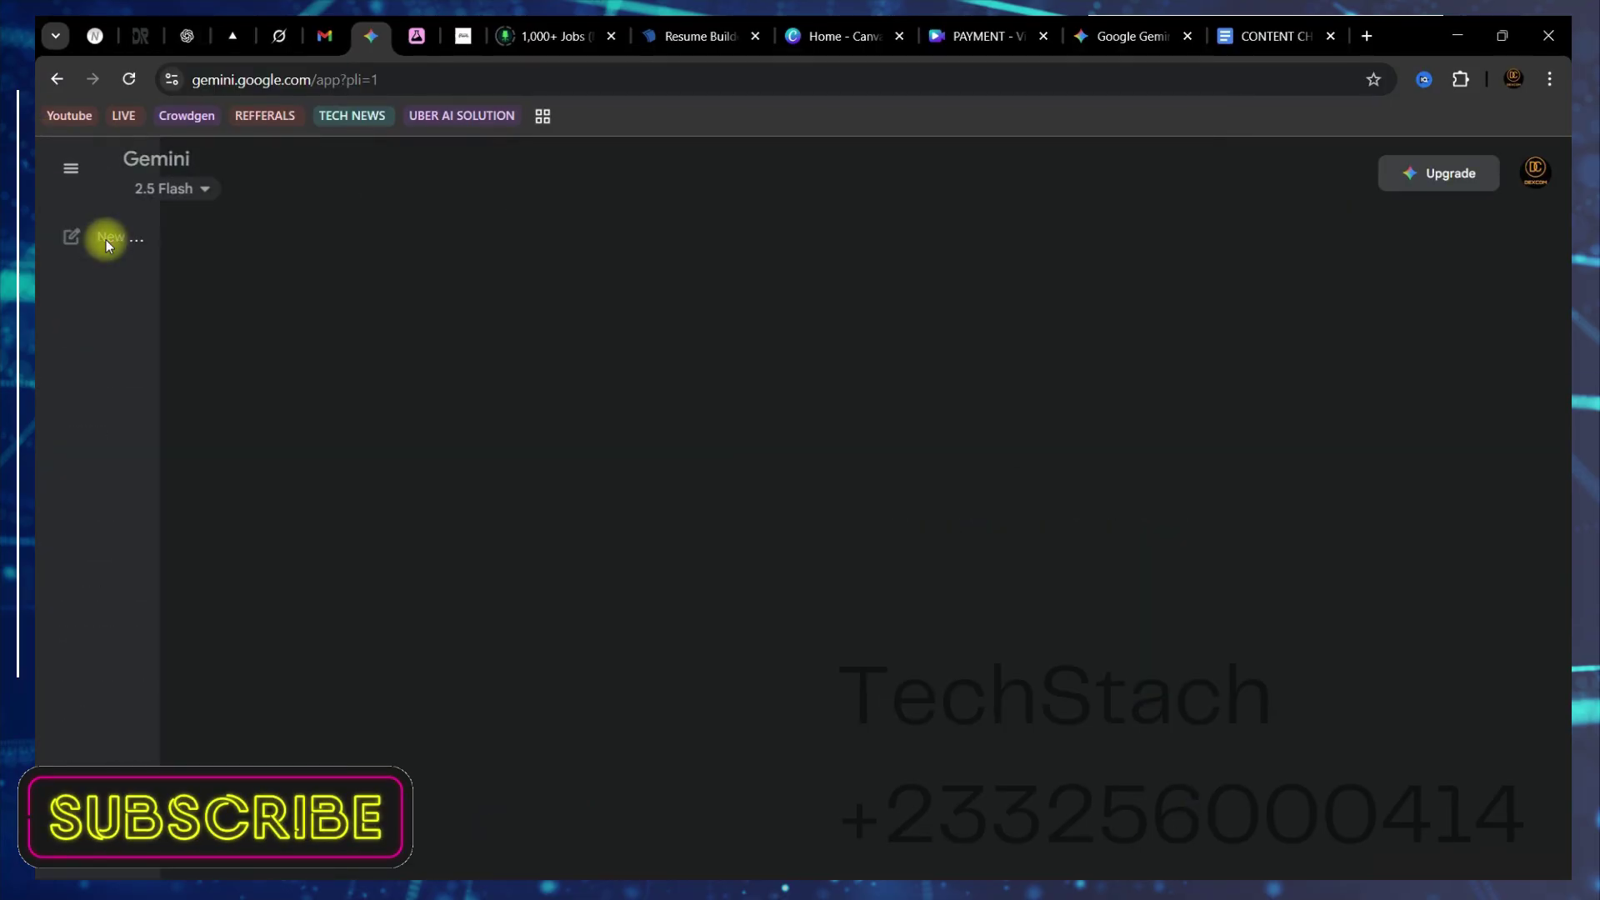
key(ctrl+v)
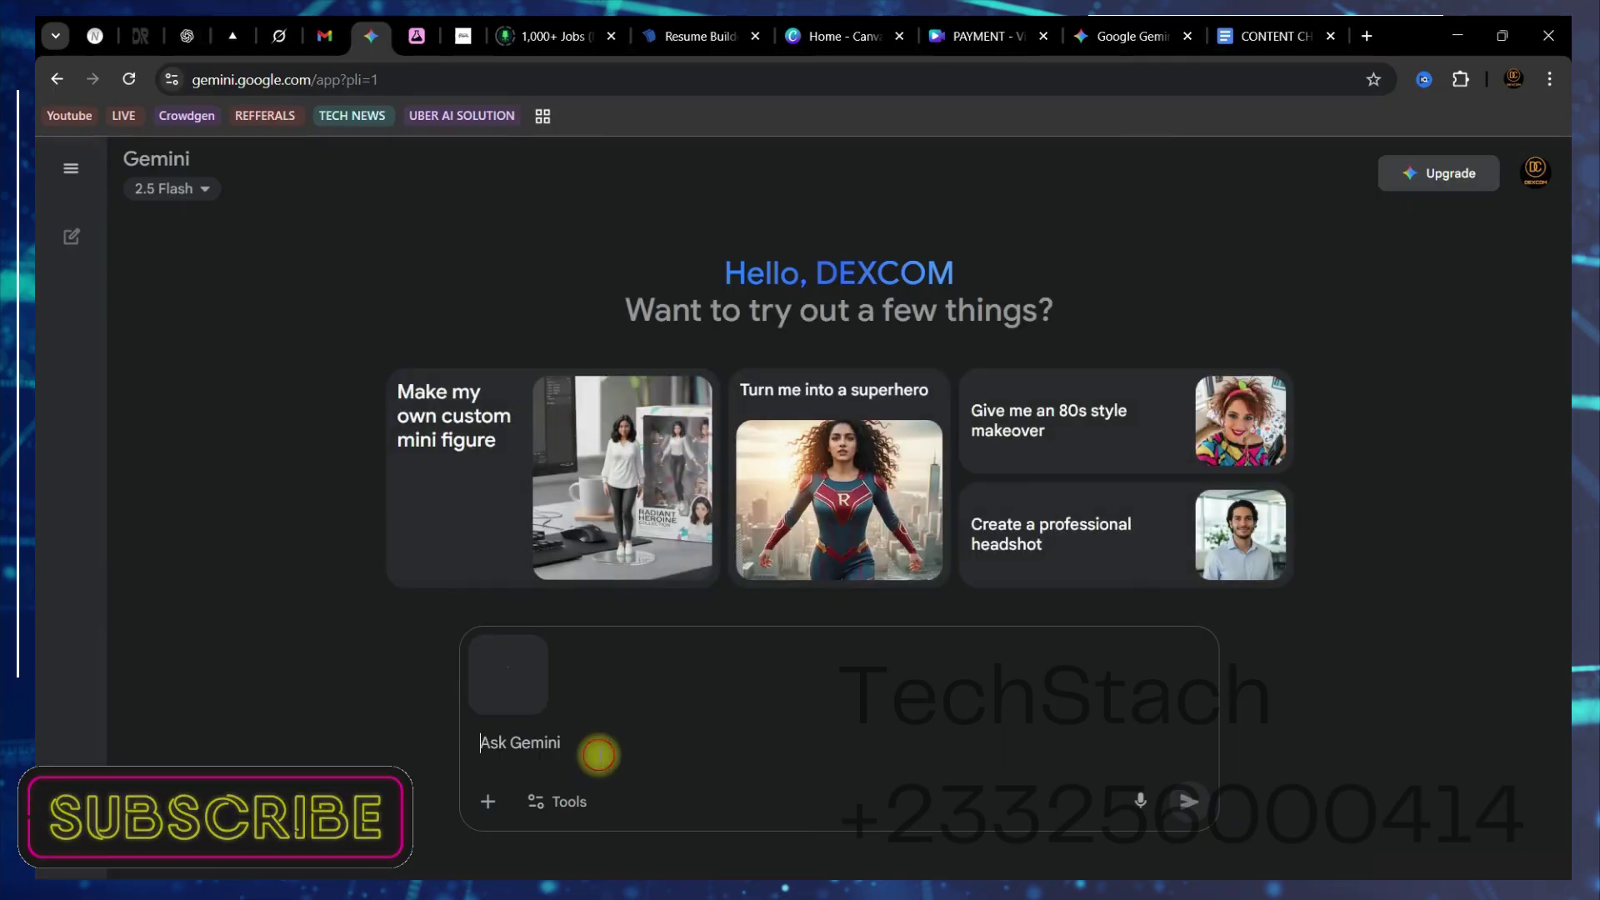
text(Descr)
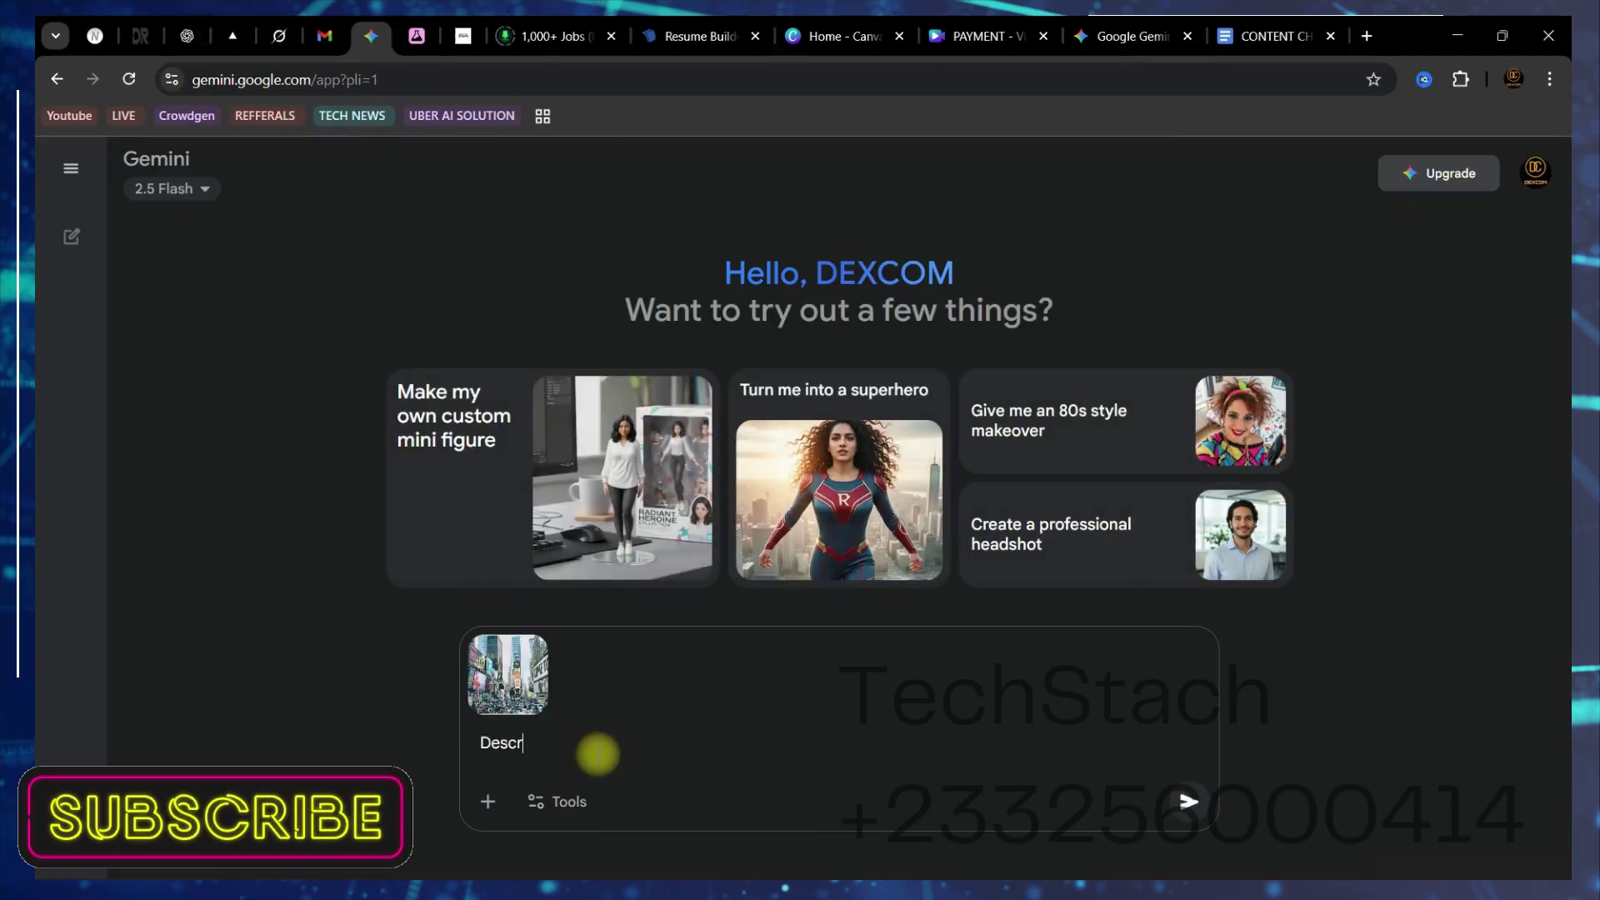
text(ipbe )
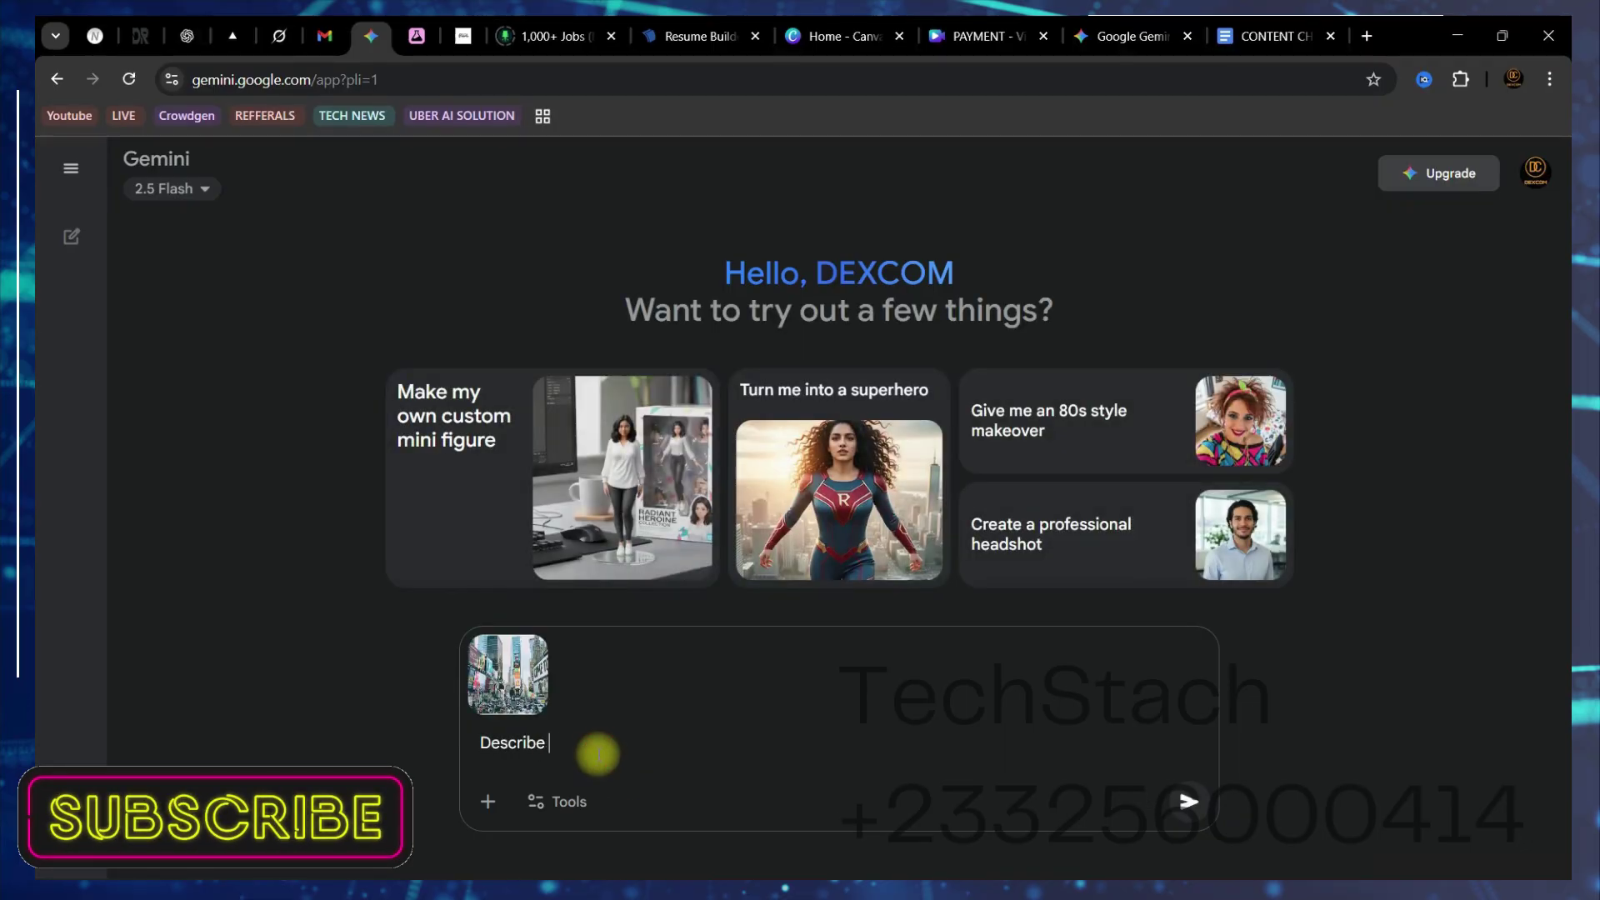
text(everthing yo)
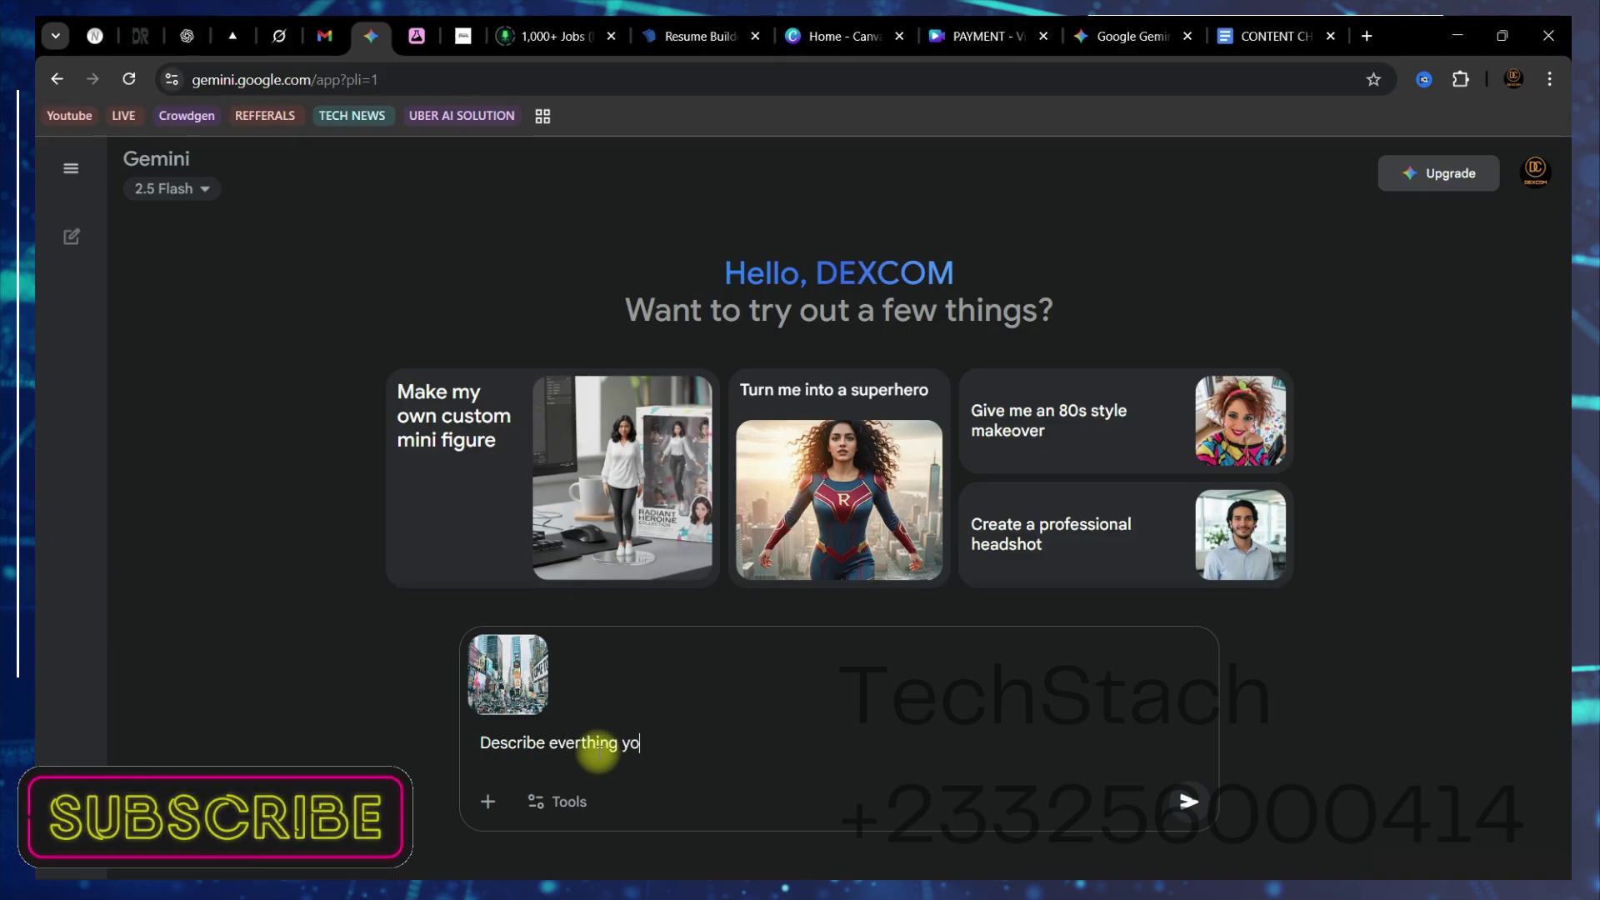
text(u see in t)
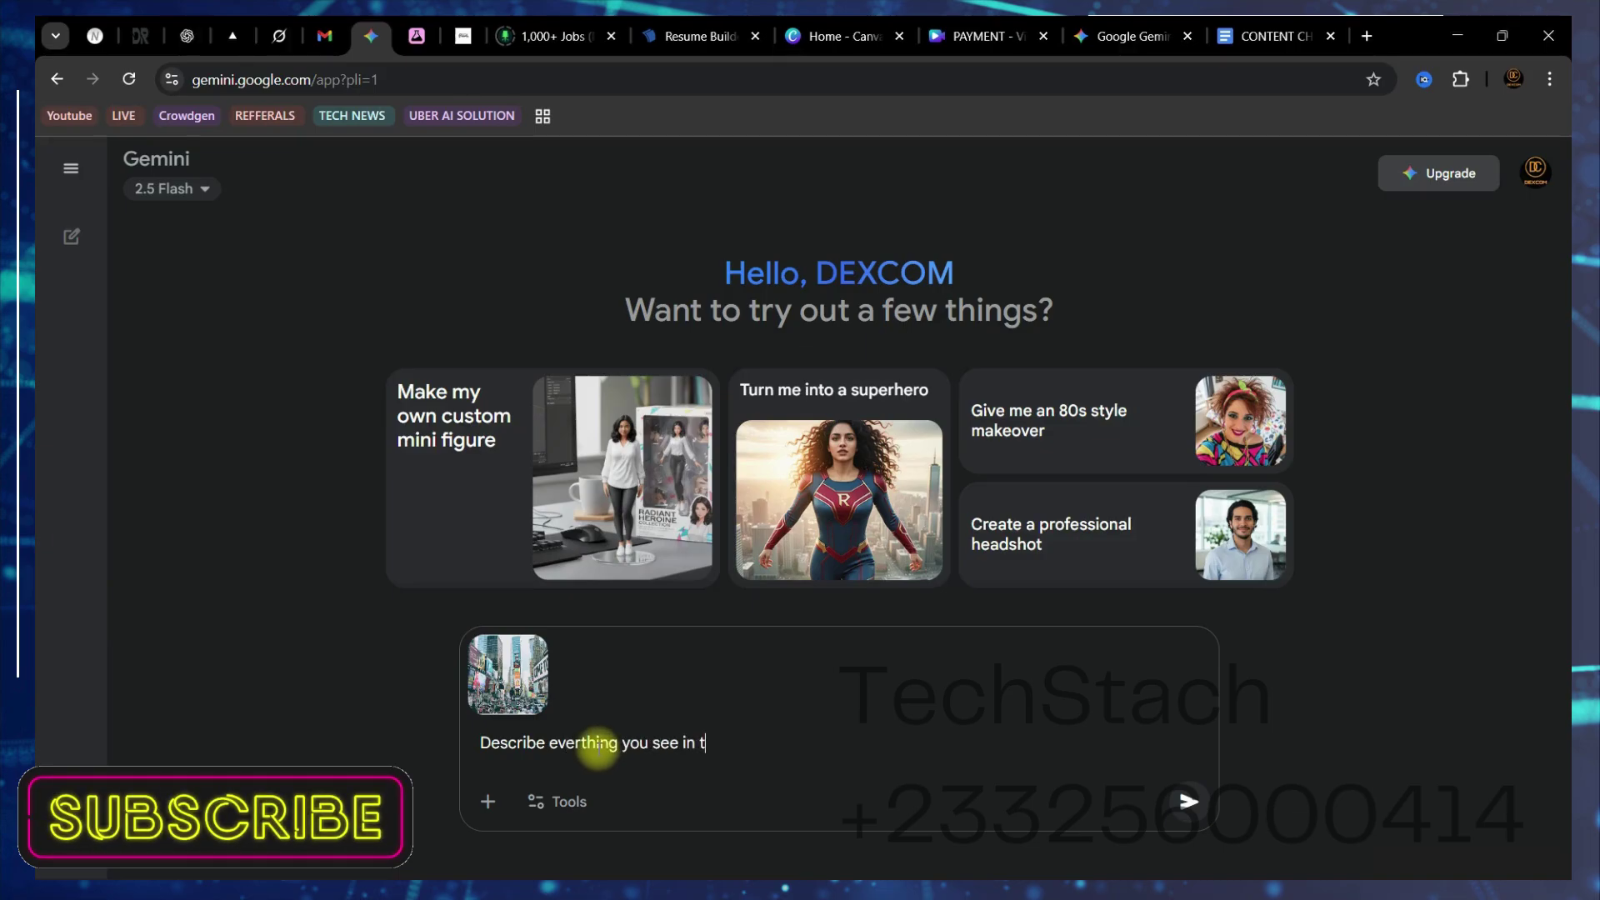
text(his image)
key(Return)
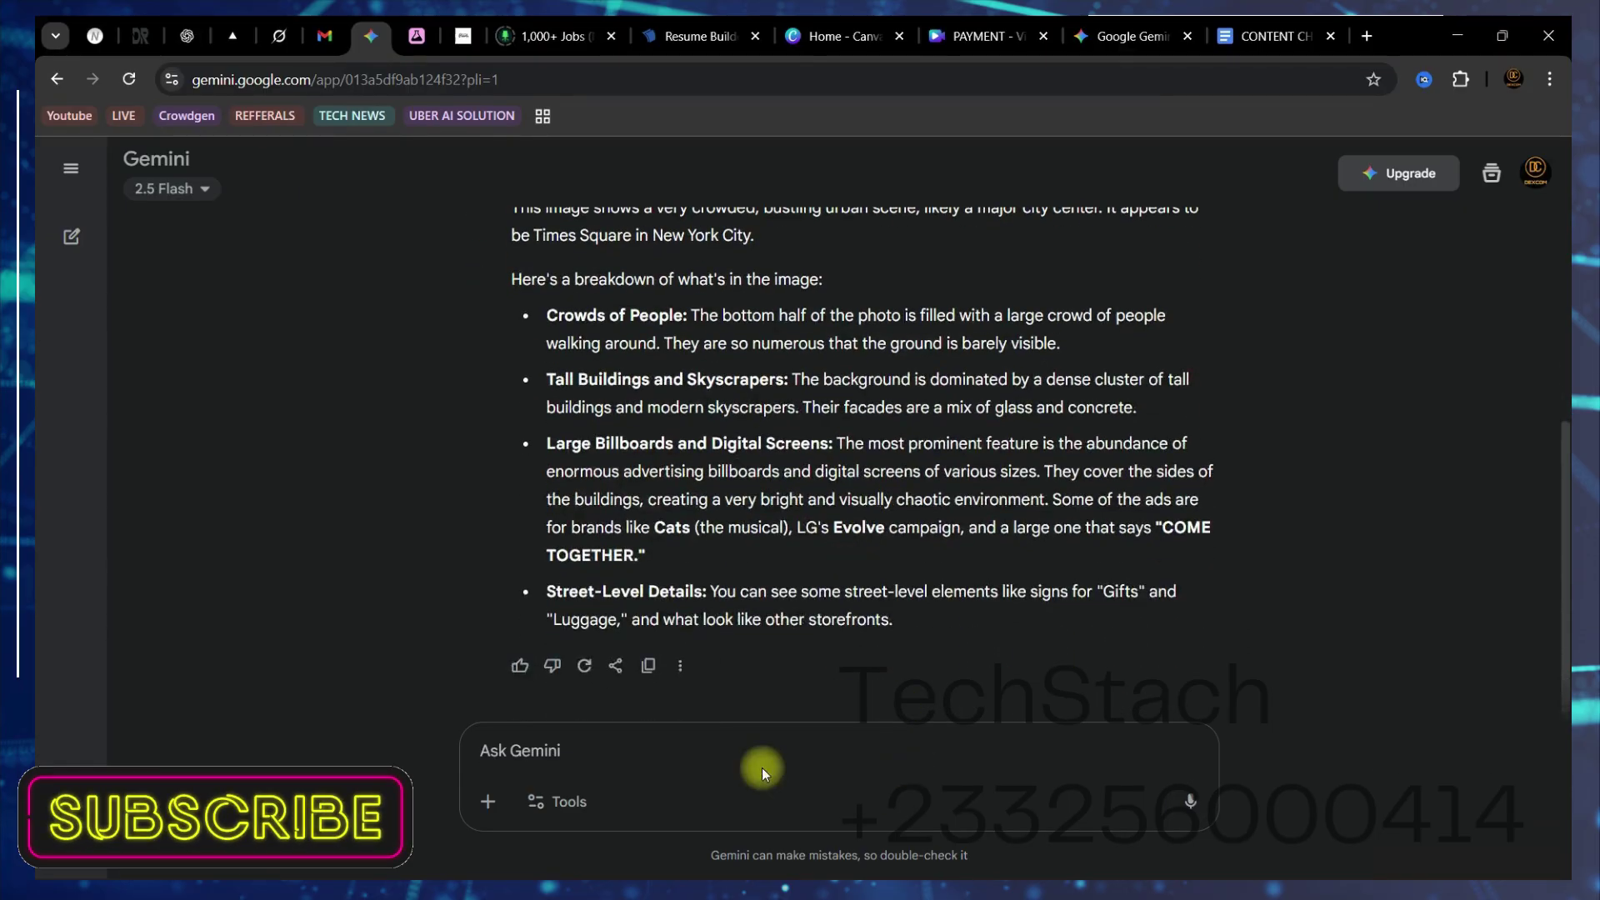
Step: Ask Gemini to turn the image description into a script with the prompt "Write it in a form a script"
click(717, 746)
text(W)
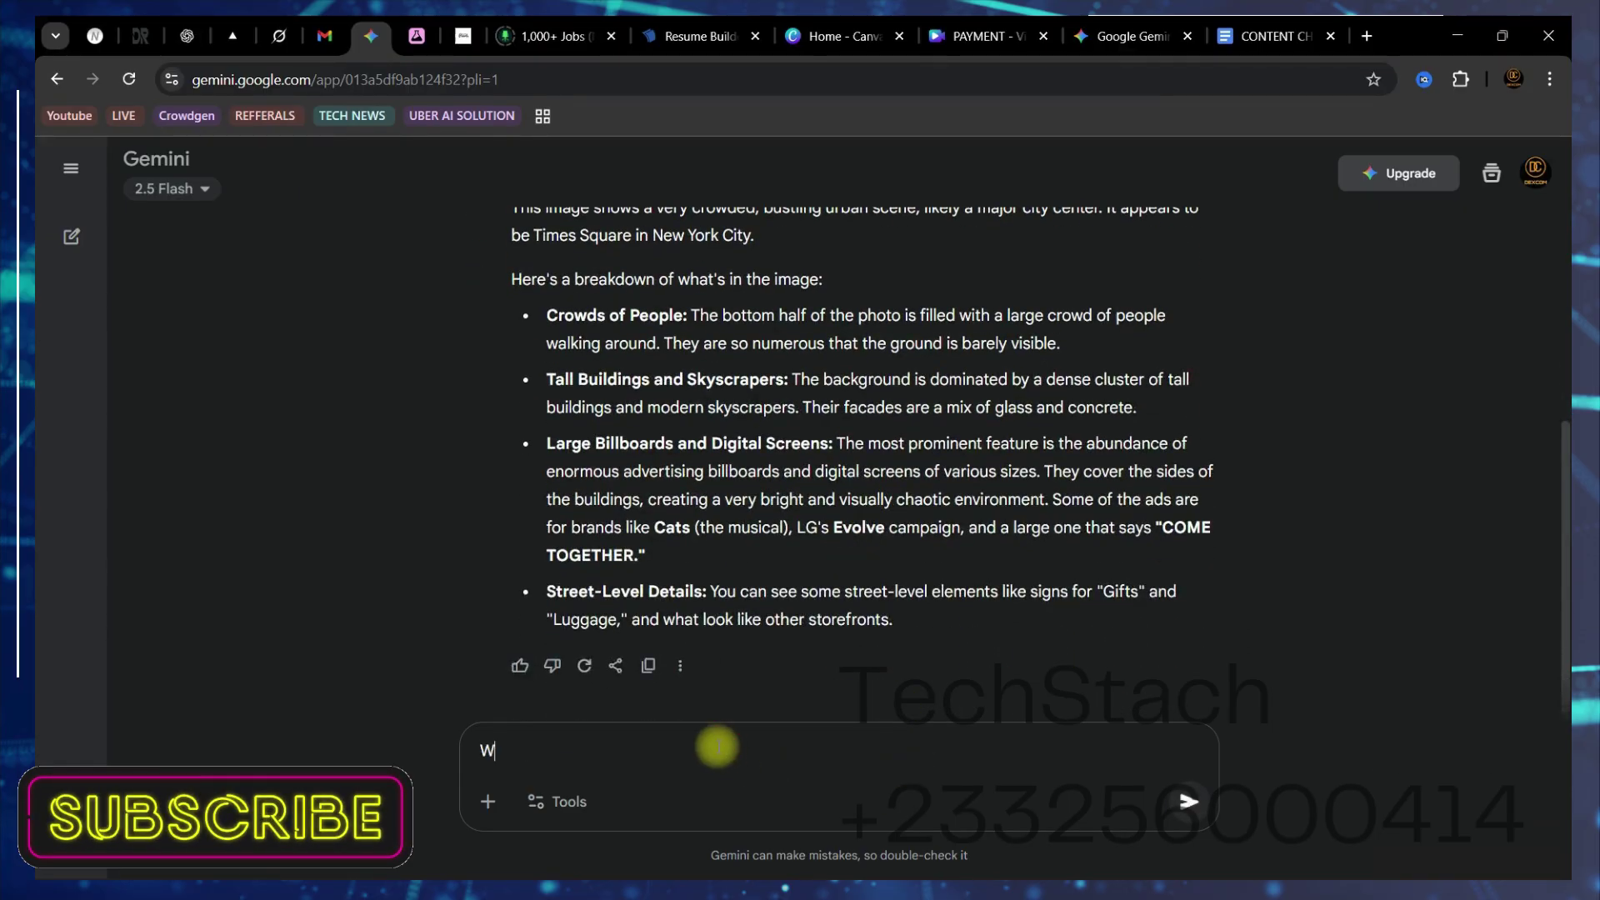
text(rite it )
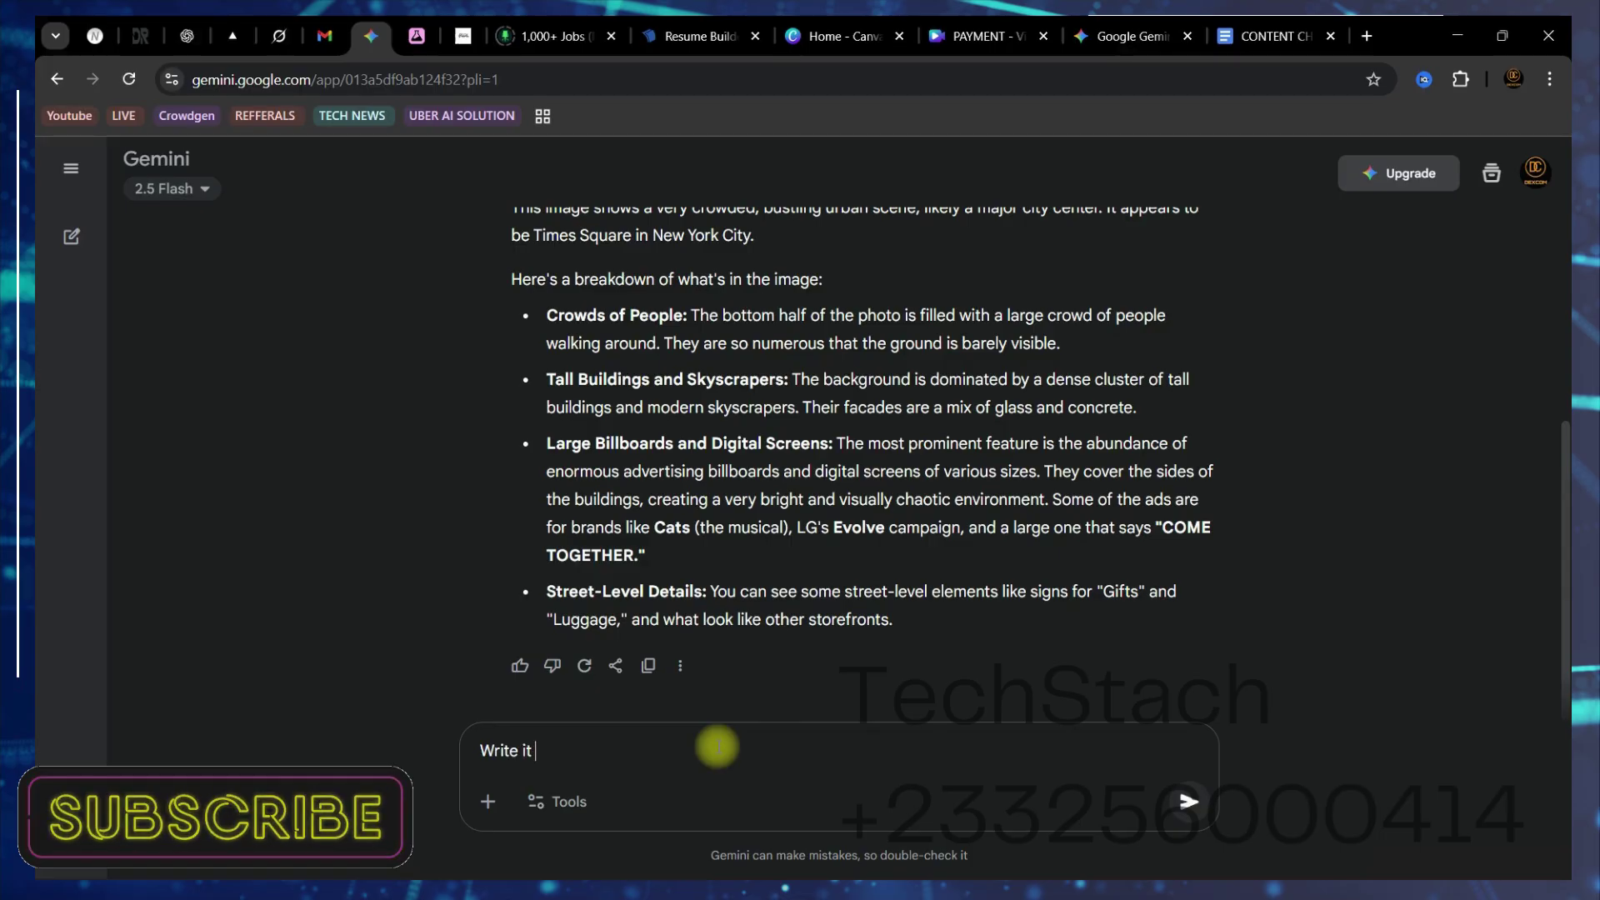
text(in a f)
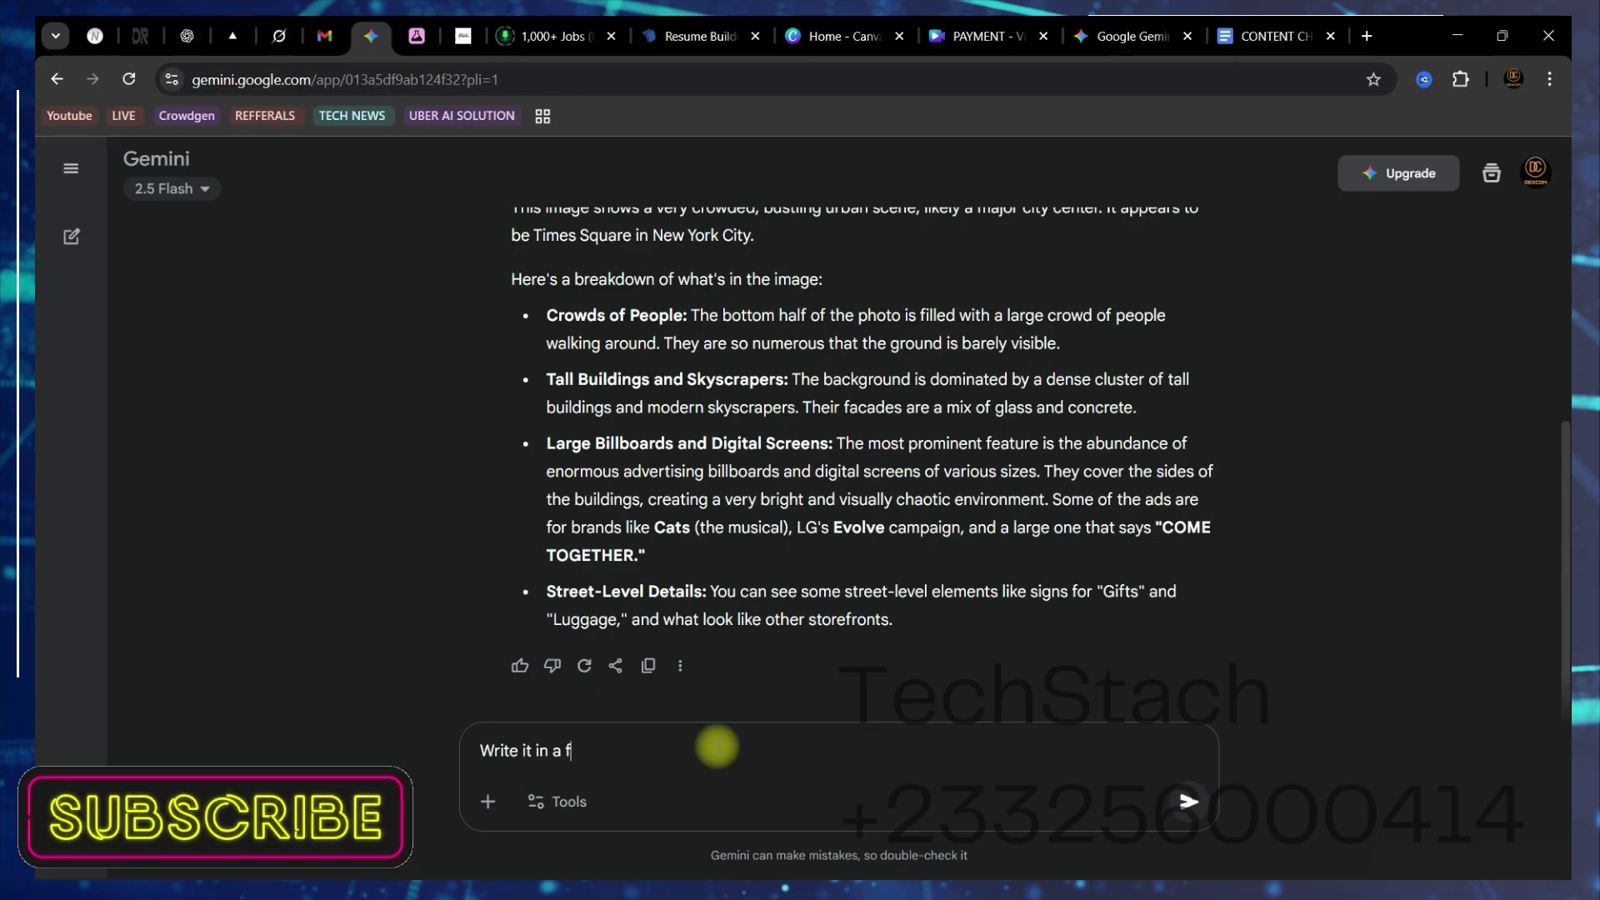
text(orm a sc)
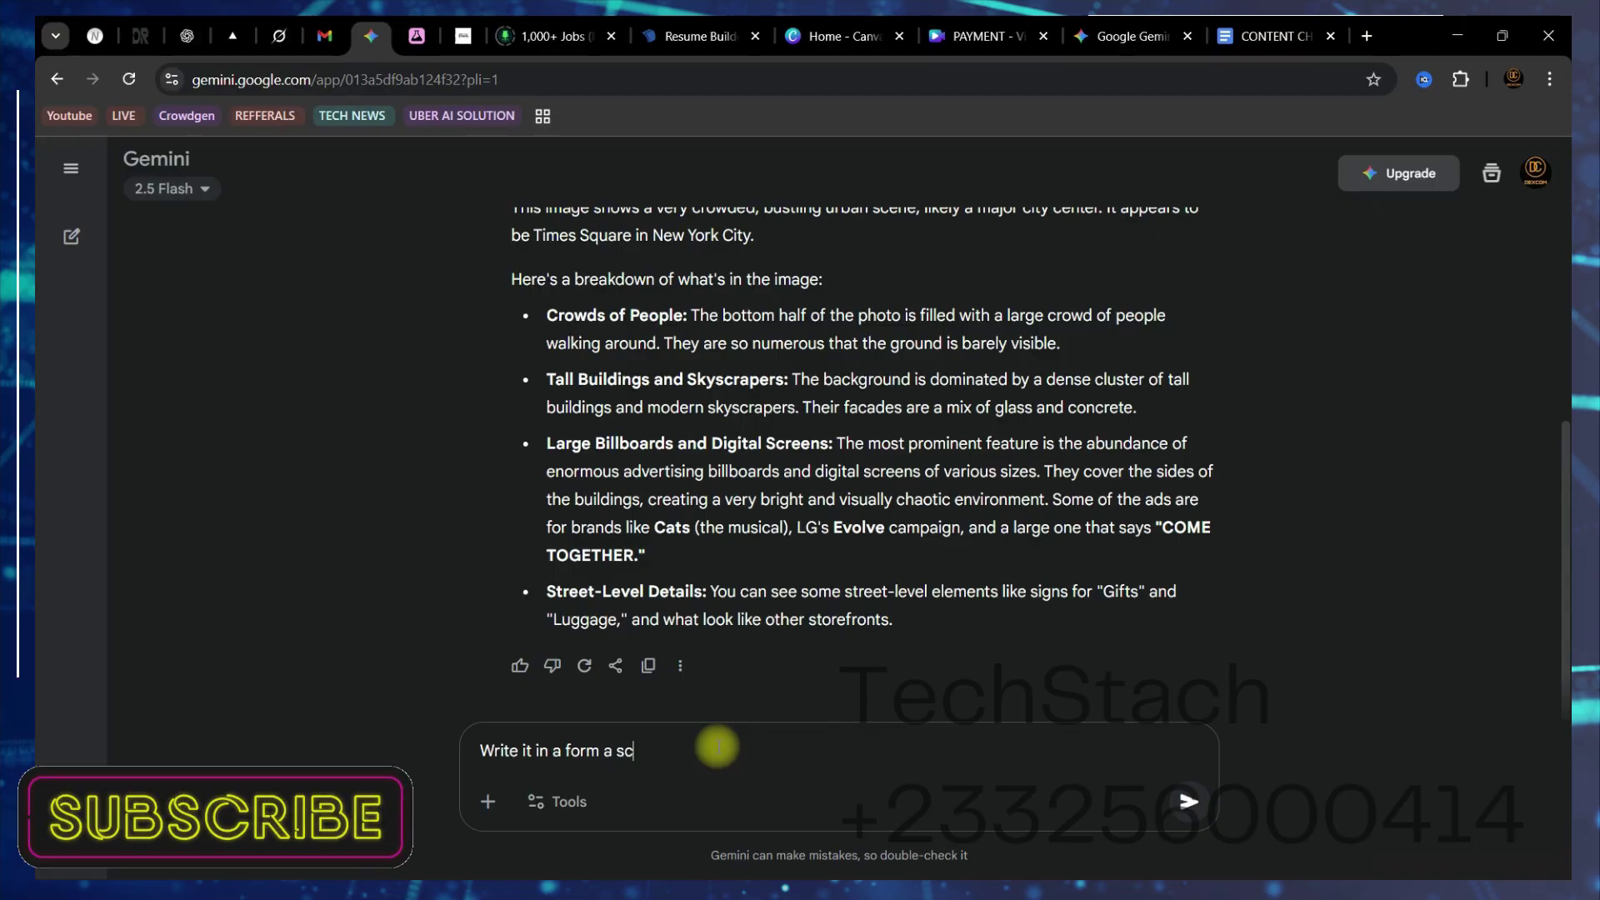
text(ript)
key(Return)
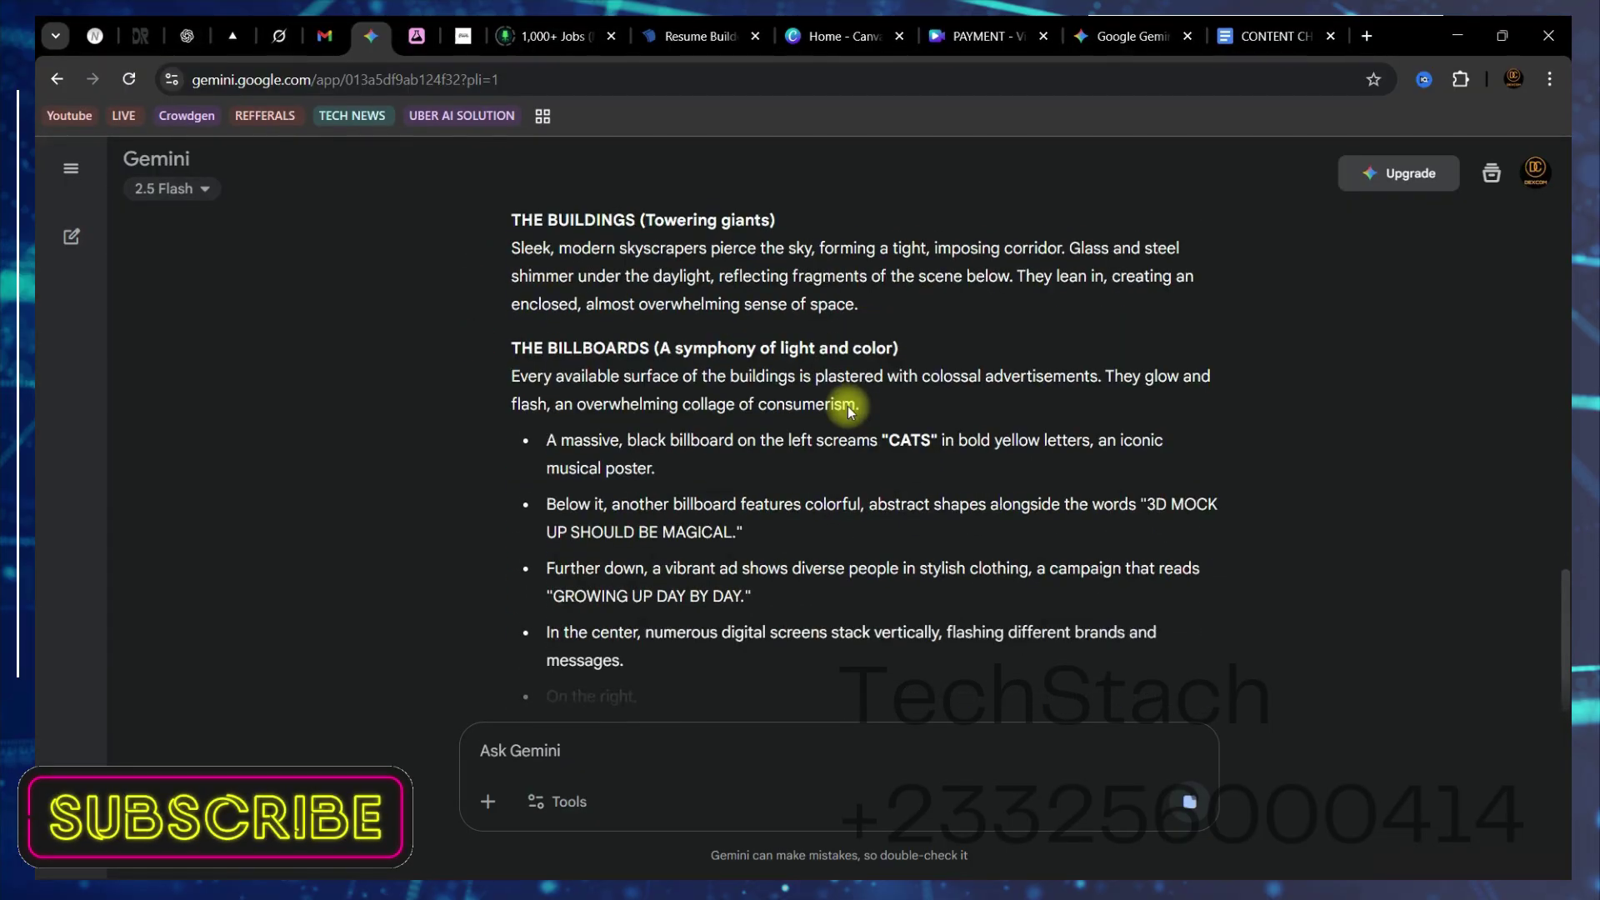
Step: Read through the generated script and ask Gemini to simplify it with the prompt "Make it simple"
scroll(845, 408, up, 4)
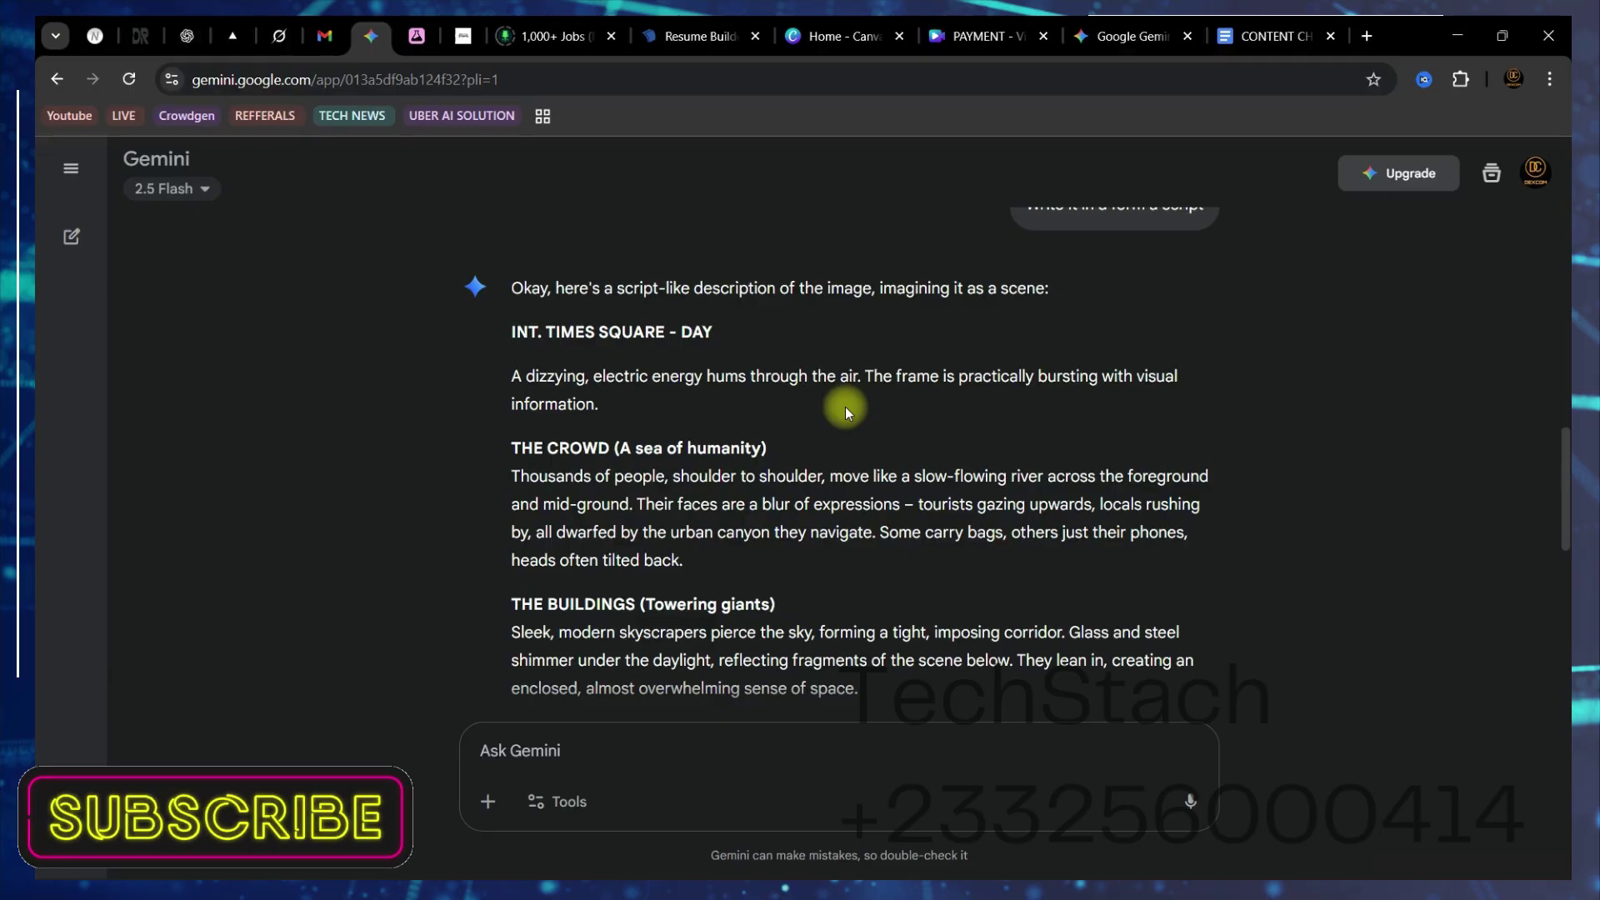
scroll(845, 407, down, 8)
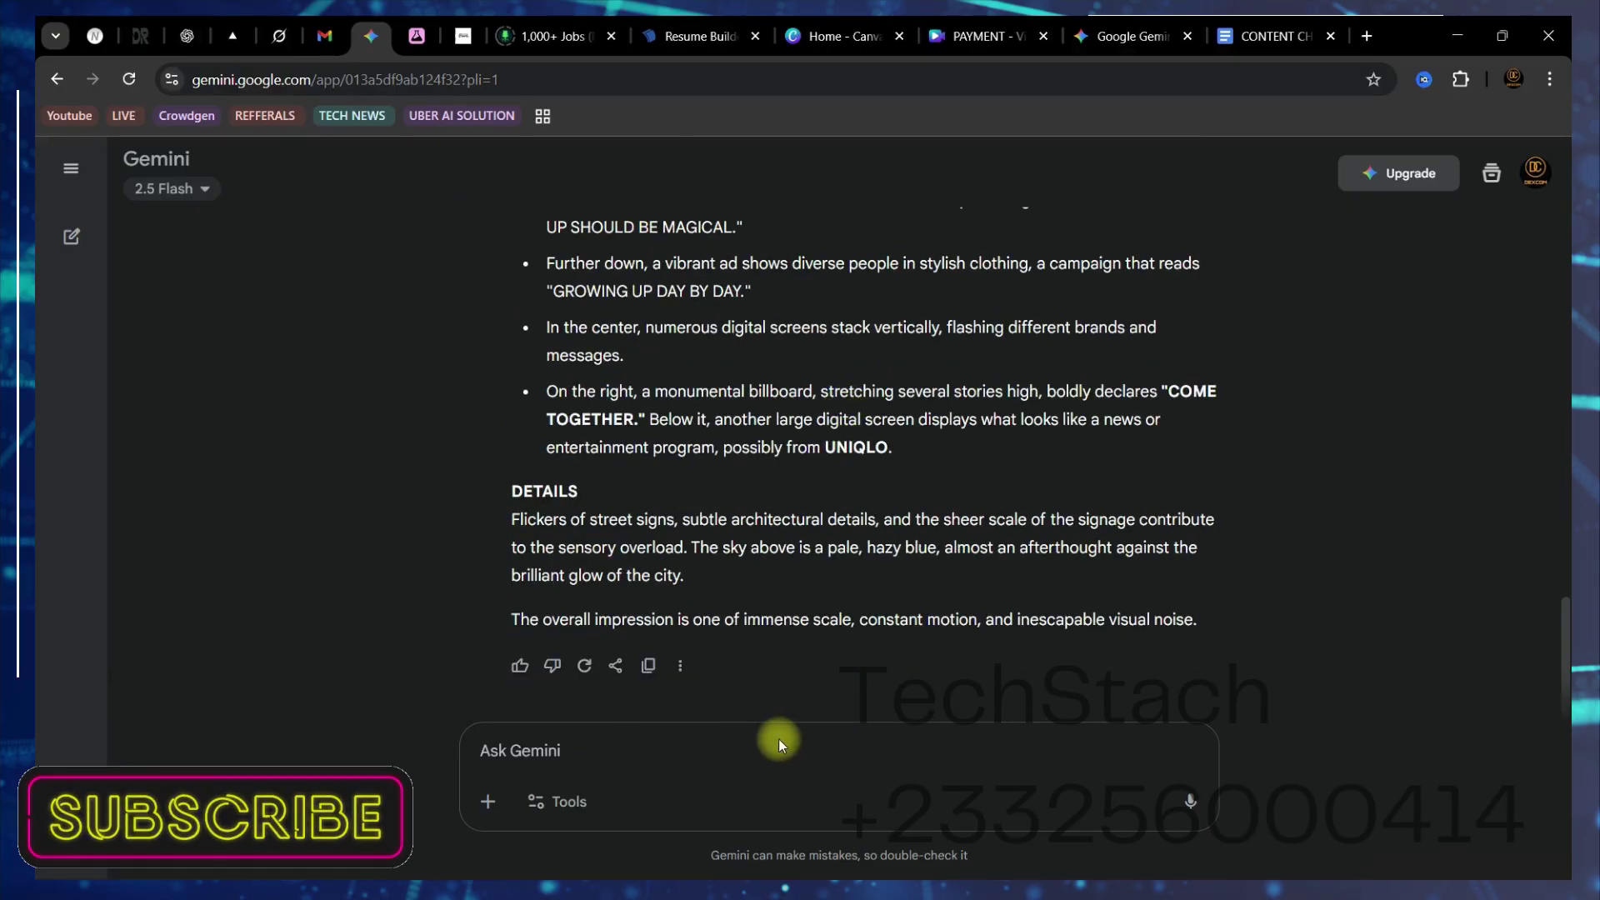
click(767, 748)
text(M)
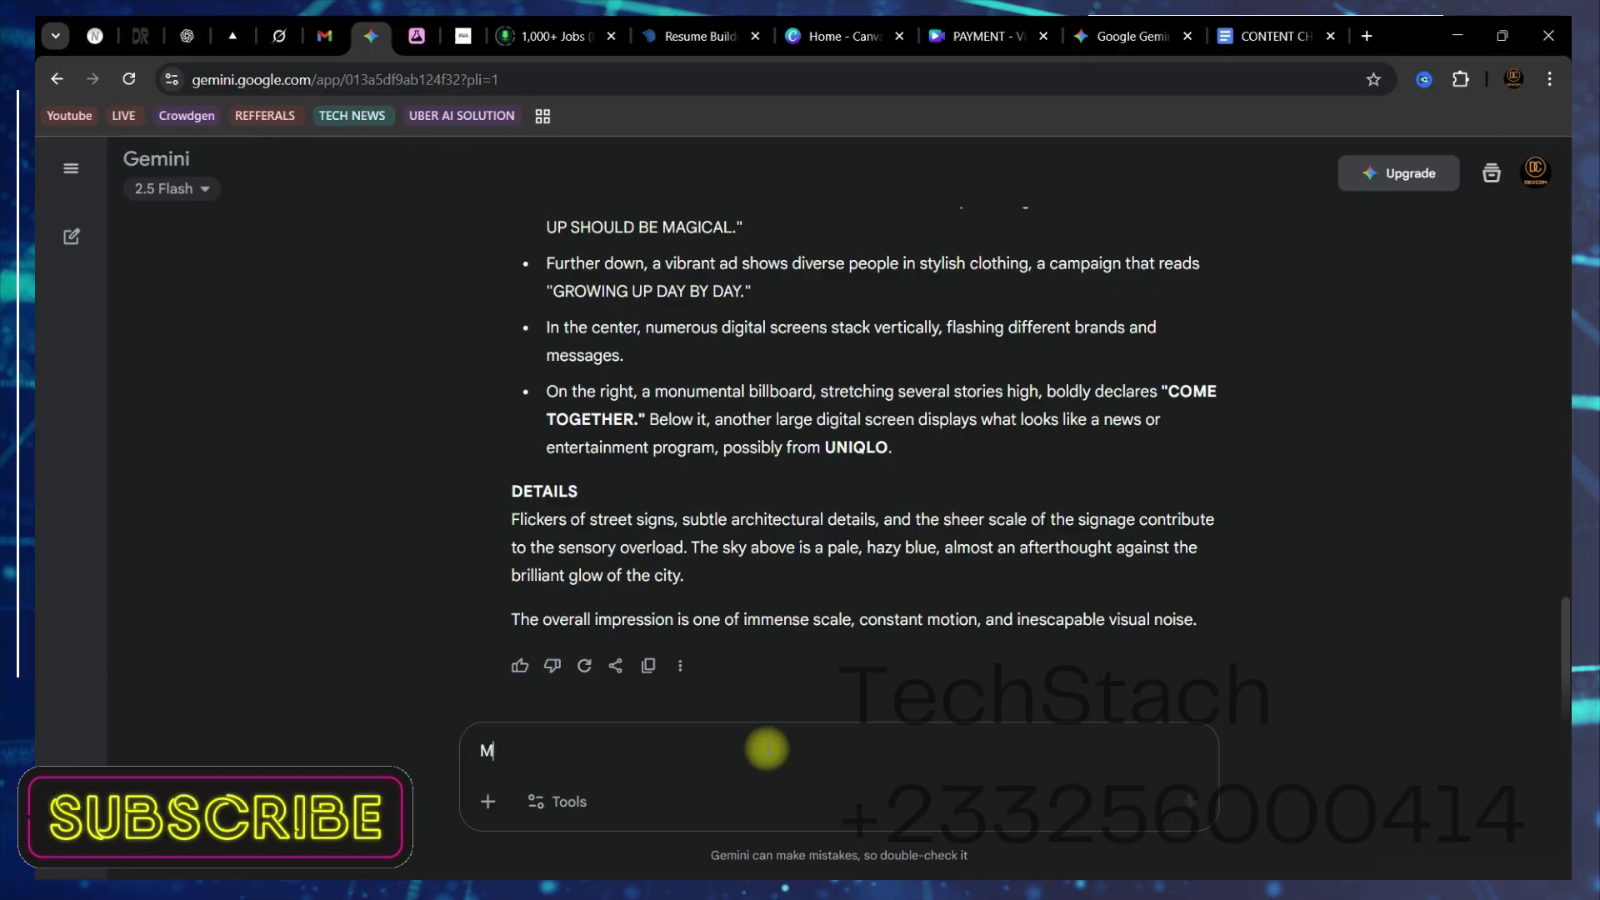
text(ake it)
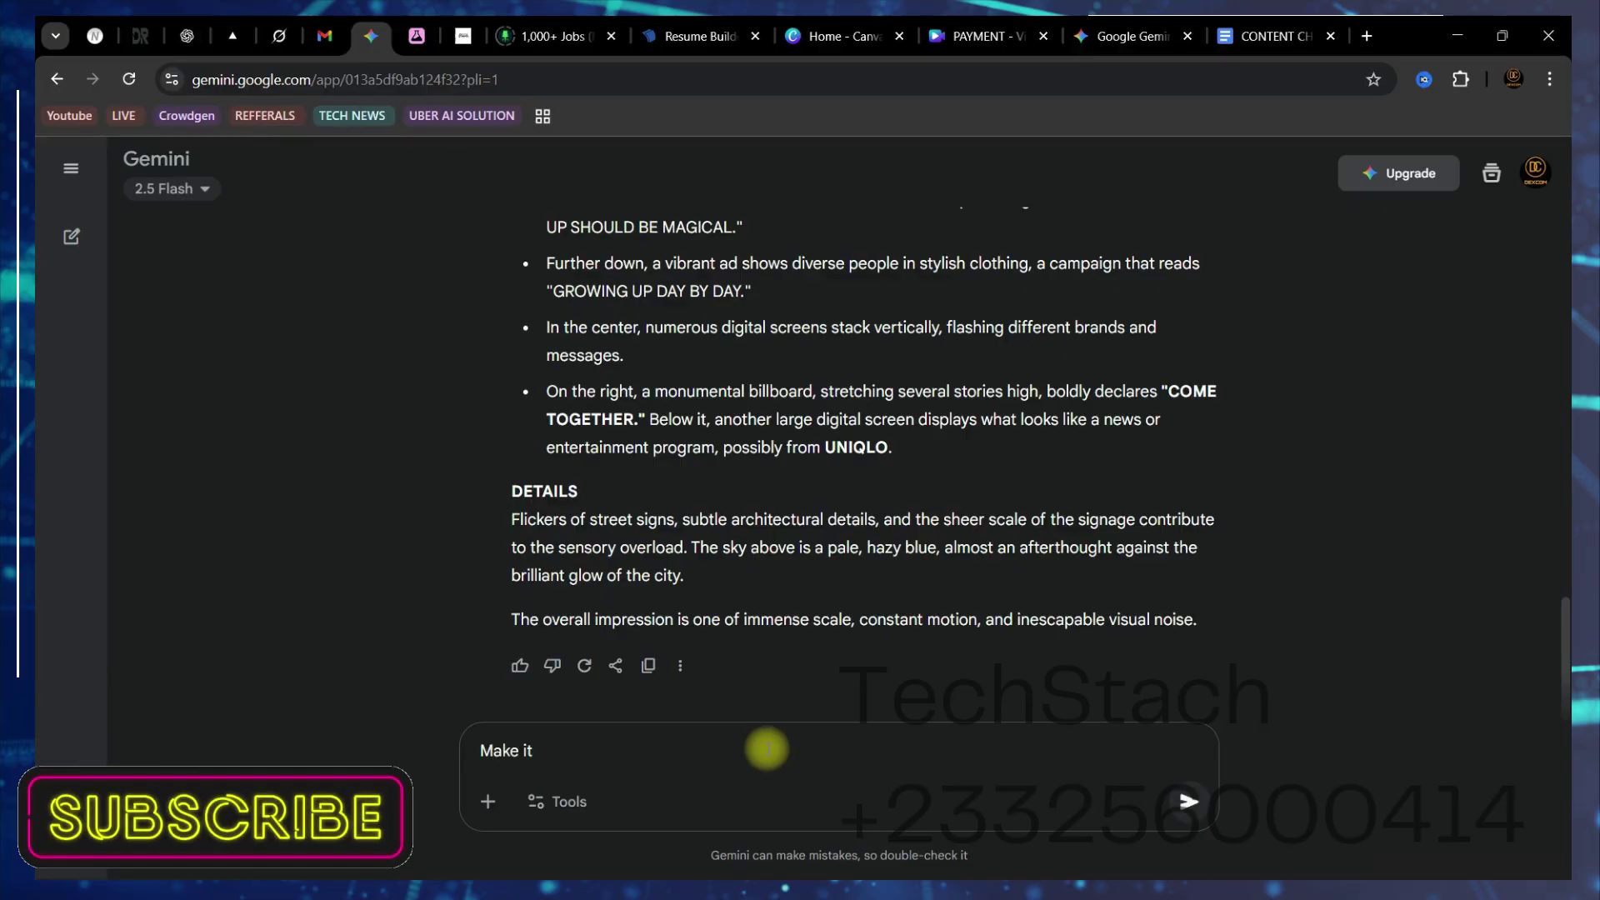
text(r simple)
key(Return)
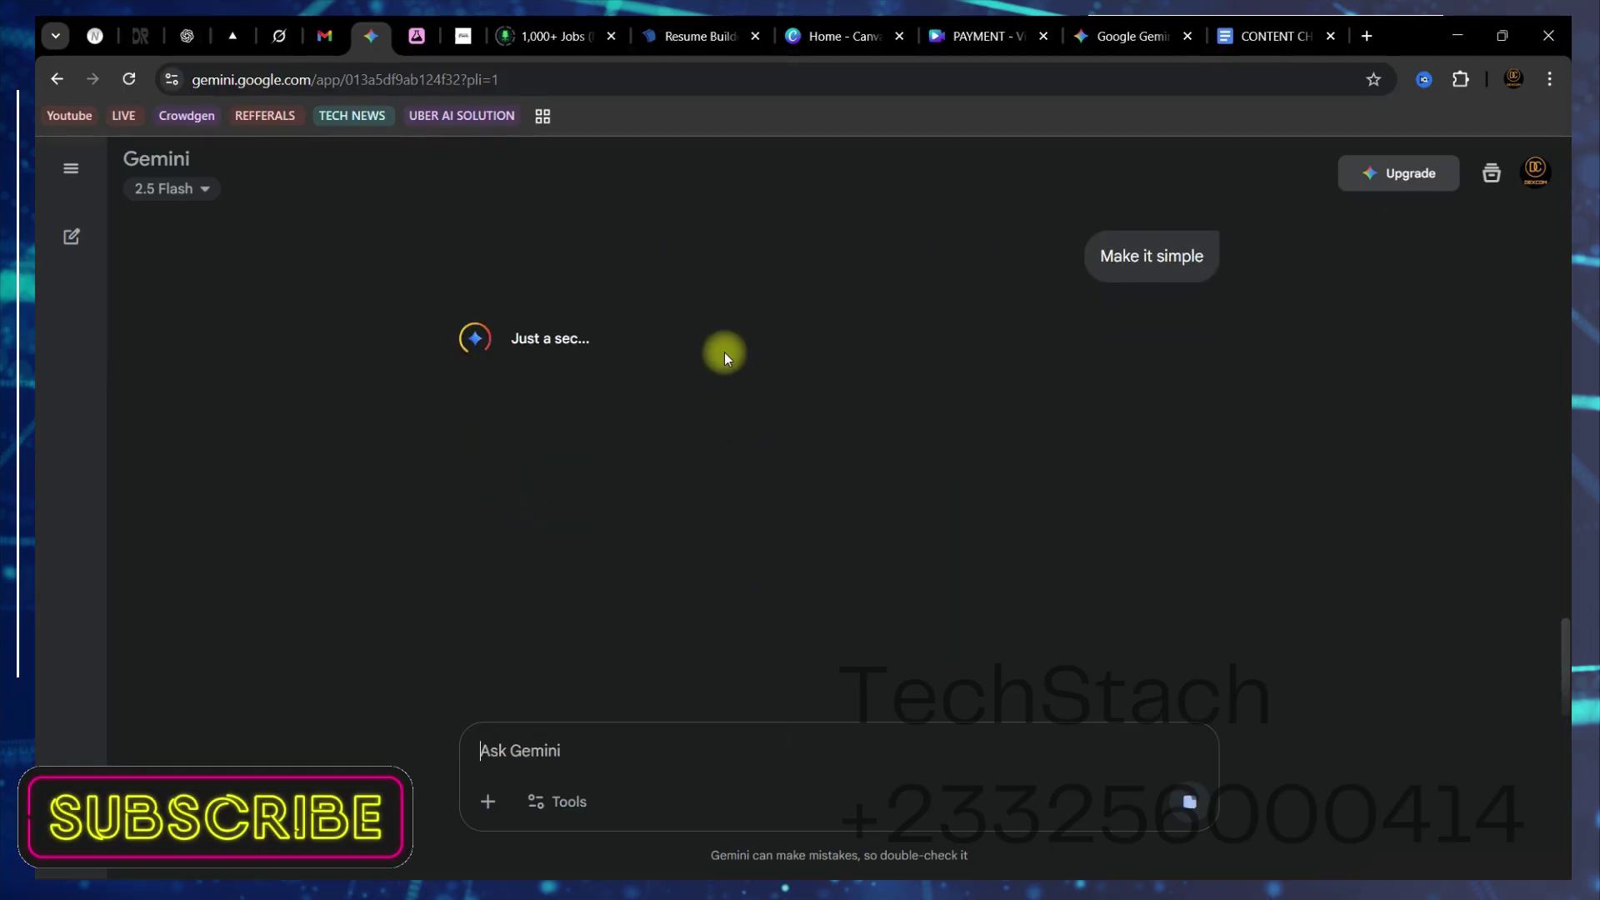